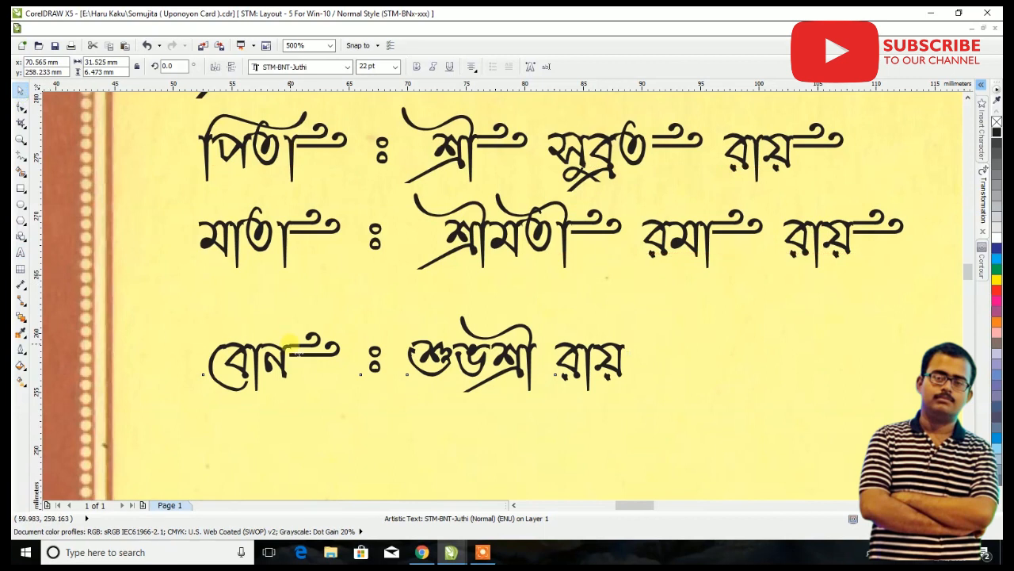
# Widen the gap after the colon in the sister line and change the alignment setting of that text
pyautogui.click(21, 252)
pyautogui.click(410, 321)
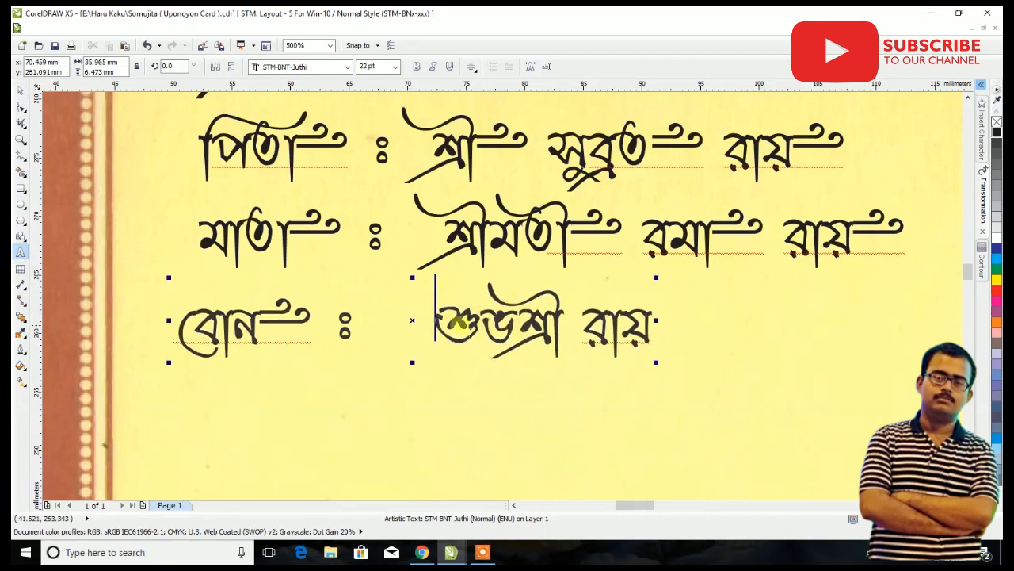
pyautogui.click(21, 91)
pyautogui.click(470, 67)
pyautogui.click(477, 83)
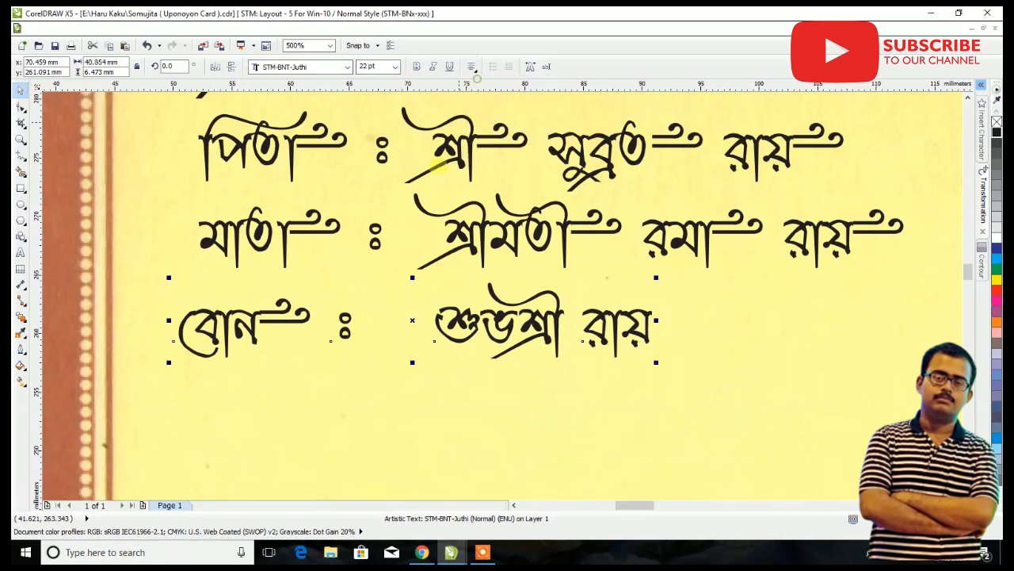
pyautogui.scroll(-2, 276, 317)
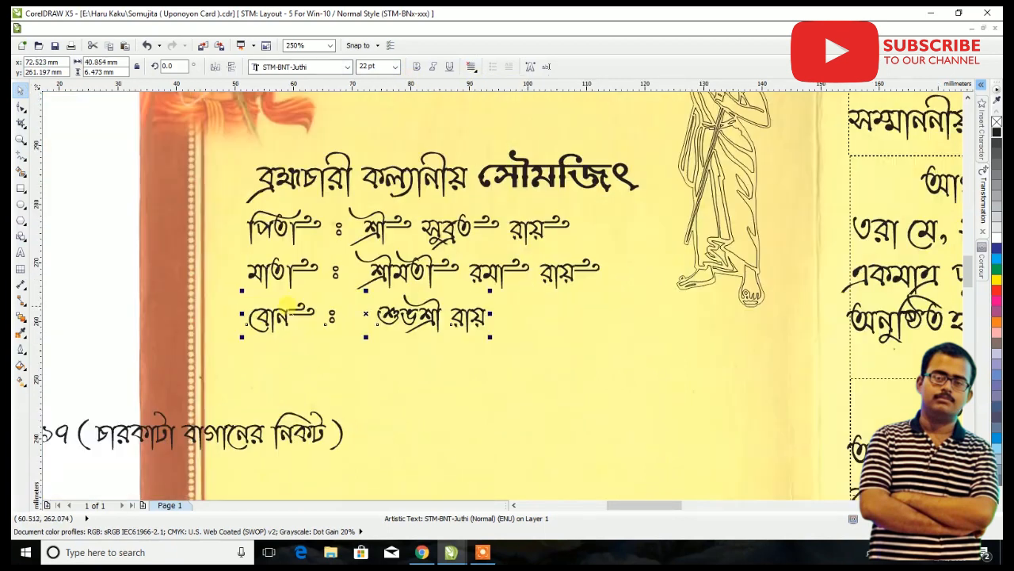
# Close up the gap before the sister's name and add a decorative flourish after each word of the name
pyautogui.click(20, 250)
pyautogui.scroll(2, 381, 317)
pyautogui.click(373, 317)
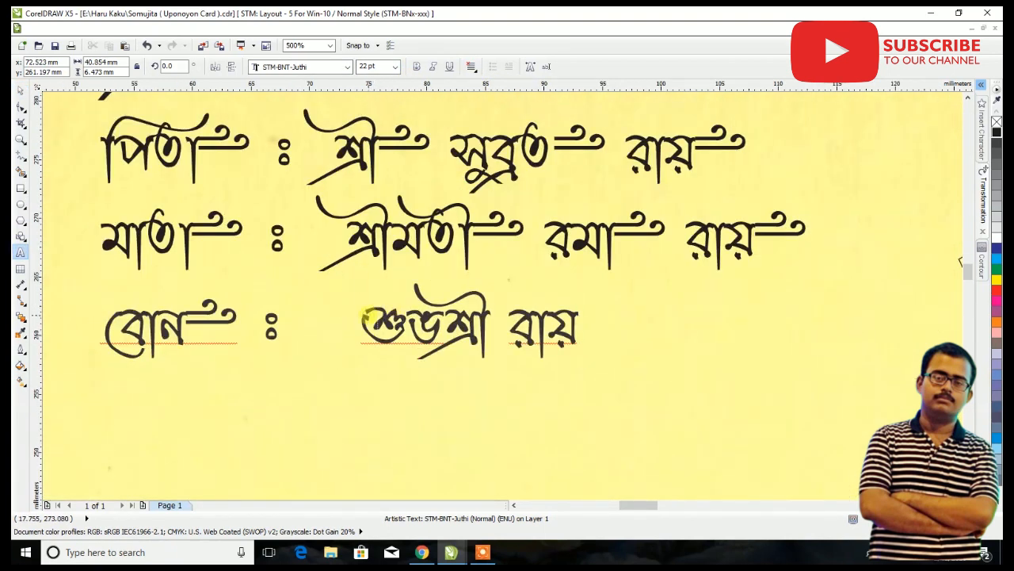
pyautogui.click(470, 310)
pyautogui.write('_')
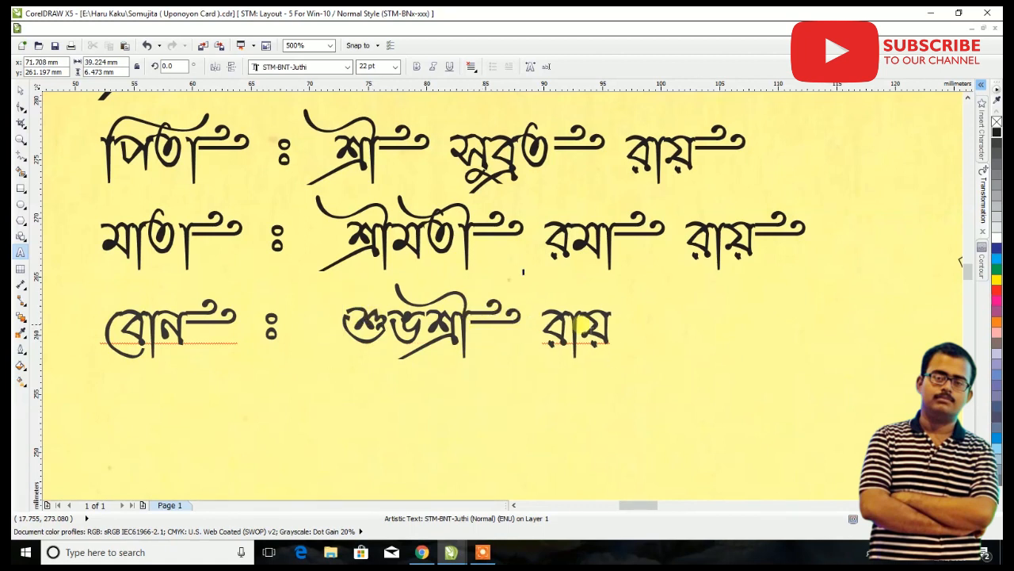
pyautogui.click(609, 310)
pyautogui.write('_')
pyautogui.hotkey('ctrl', 'z')
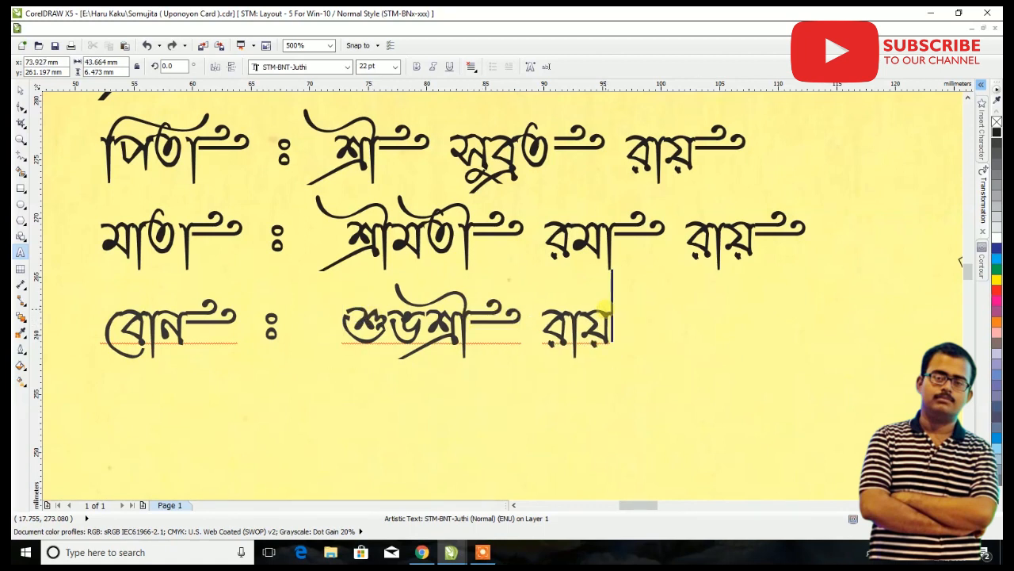
pyautogui.write('_')
pyautogui.scroll(-4, 605, 309)
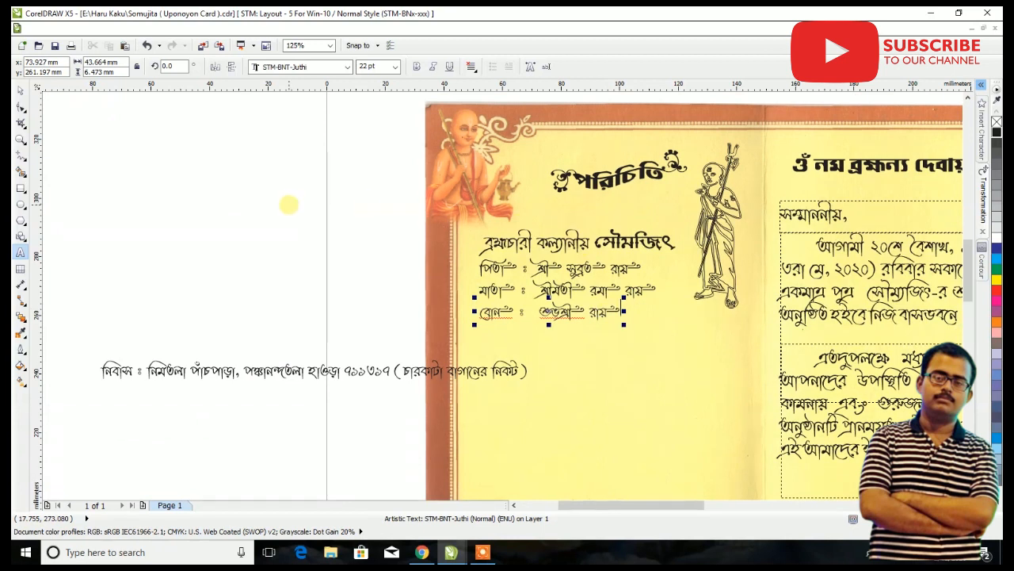
# Set the words ব্রহ্মচারী কল্যানীয় in the heading line to the STM-BNT-Juthi font at 28 pt
pyautogui.scroll(2, 583, 220)
pyautogui.moveTo(585, 266); pyautogui.dragTo(347, 261)
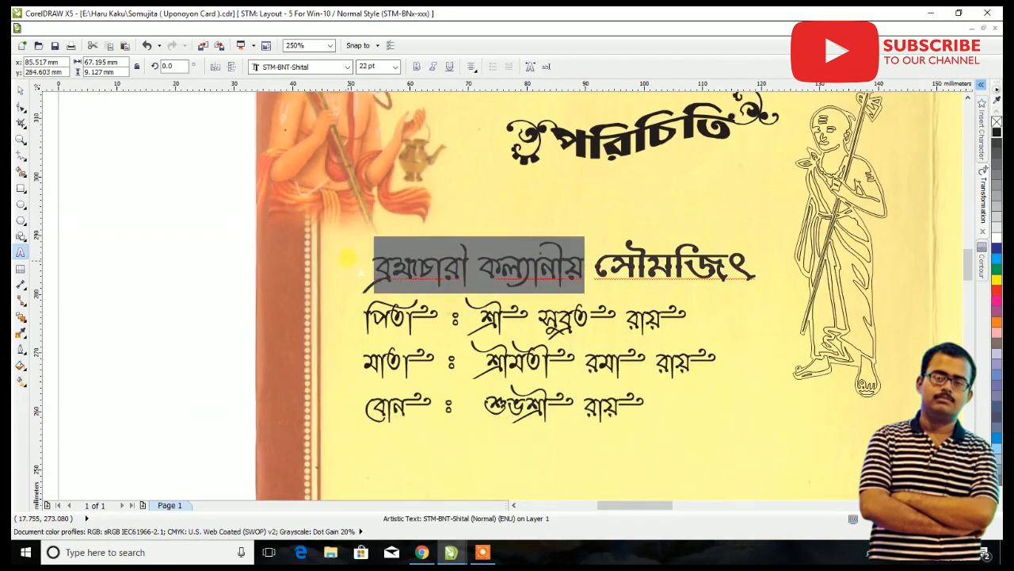
pyautogui.click(347, 67)
pyautogui.click(335, 93)
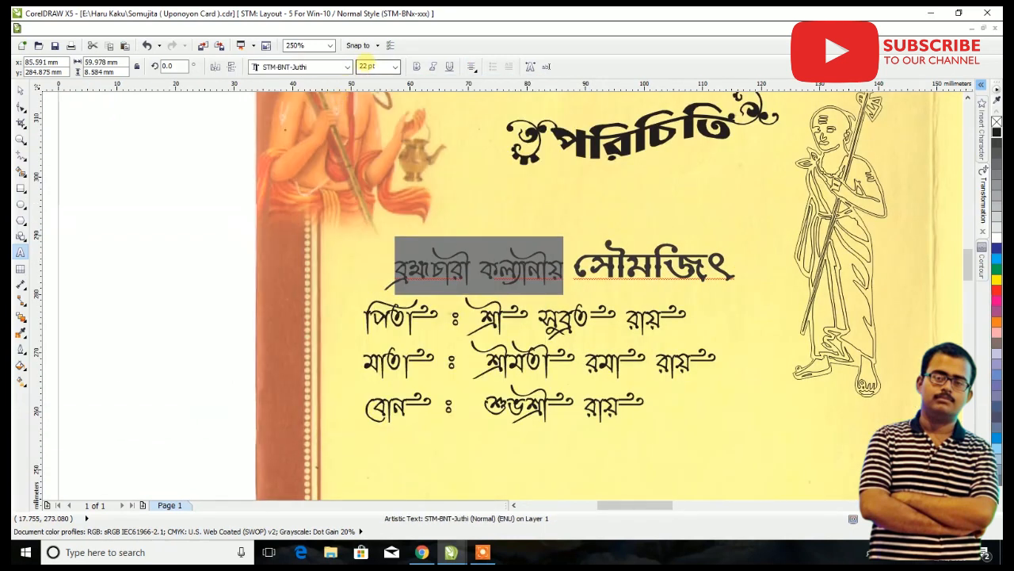
pyautogui.write('2')
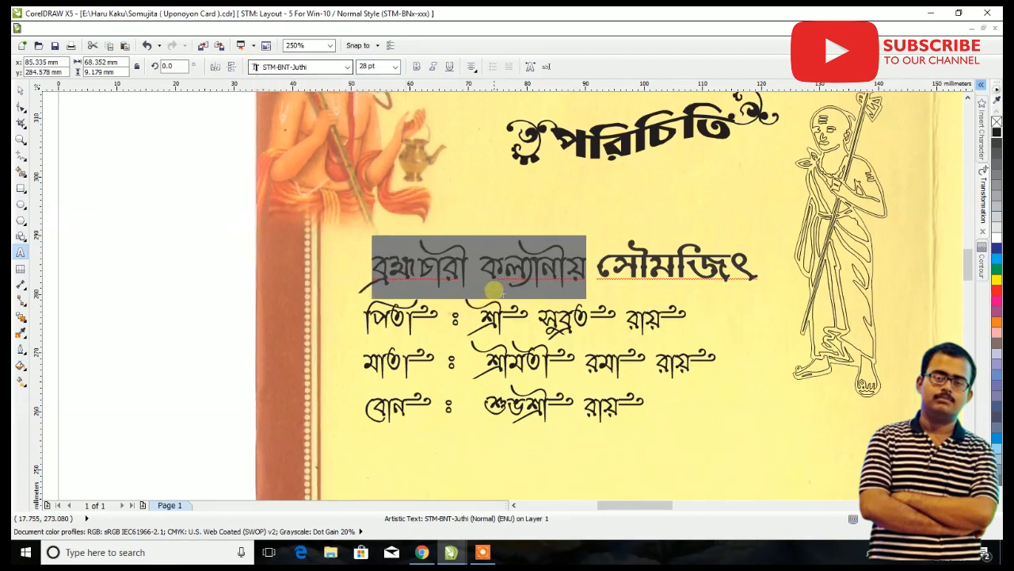
pyautogui.write('8')
pyautogui.press('Return')
# Add a decorative flourish after each of the words ব্রহ্মচারী কল্যানীয় and align the heading line's start with the family lines below
pyautogui.click(472, 255)
pyautogui.click(605, 263)
pyautogui.write('~')
pyautogui.click(21, 90)
pyautogui.moveTo(392, 262); pyautogui.dragTo(422, 254)
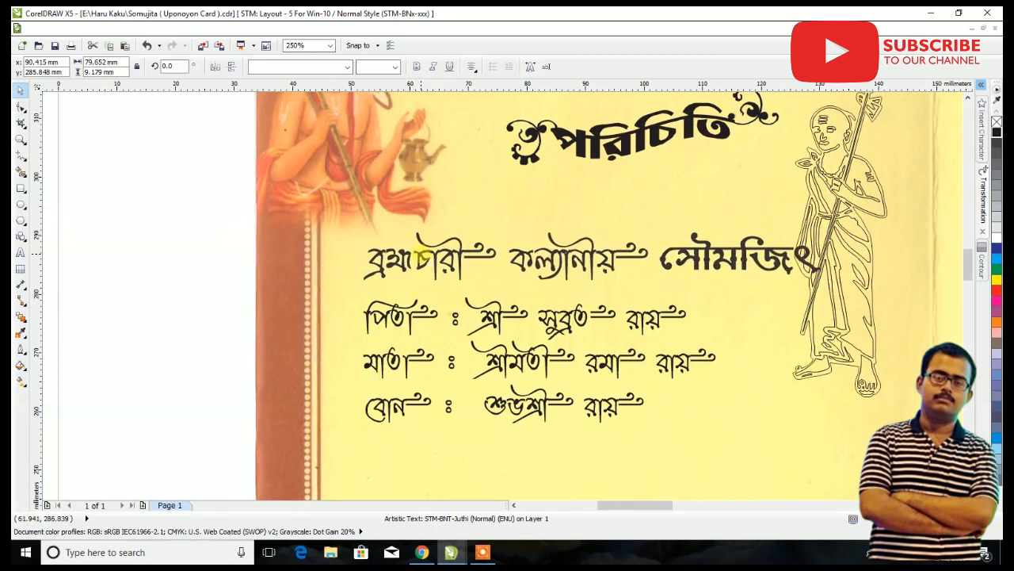
# Enlarge the পরিচিতি title with its ornaments and reposition the title and the monk outline around the heading line
pyautogui.scroll(-2, 547, 225)
pyautogui.moveTo(698, 205); pyautogui.dragTo(668, 250)
pyautogui.click(576, 245)
pyautogui.scroll(1, 685, 268)
pyautogui.scroll(-1, 664, 215)
pyautogui.scroll(1, 672, 140)
pyautogui.moveTo(571, 164); pyautogui.dragTo(528, 202)
pyautogui.moveTo(590, 150); pyautogui.dragTo(646, 130)
pyautogui.moveTo(703, 288); pyautogui.dragTo(697, 239)
# Move the address line off the card to the blank area beside its left edge
pyautogui.scroll(-2, 697, 239)
pyautogui.scroll(1, 692, 278)
pyautogui.scroll(-1, 334, 292)
pyautogui.scroll(1, 488, 311)
pyautogui.scroll(-1, 199, 308)
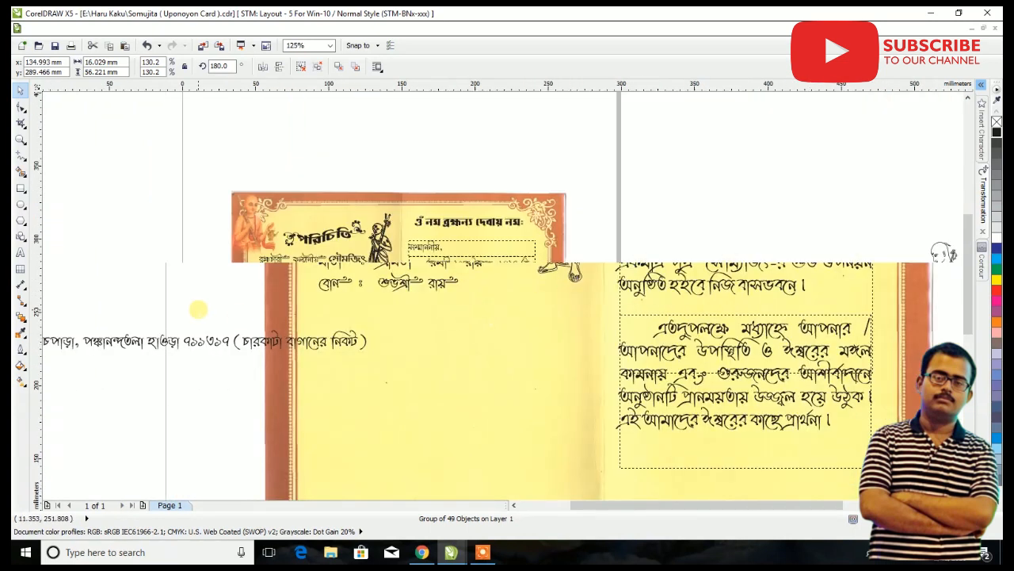
pyautogui.moveTo(199, 317); pyautogui.dragTo(113, 324)
# Place the স্মারকলিপি heading on the card below the sister line and set its size to 26 pt
pyautogui.scroll(1, 210, 307)
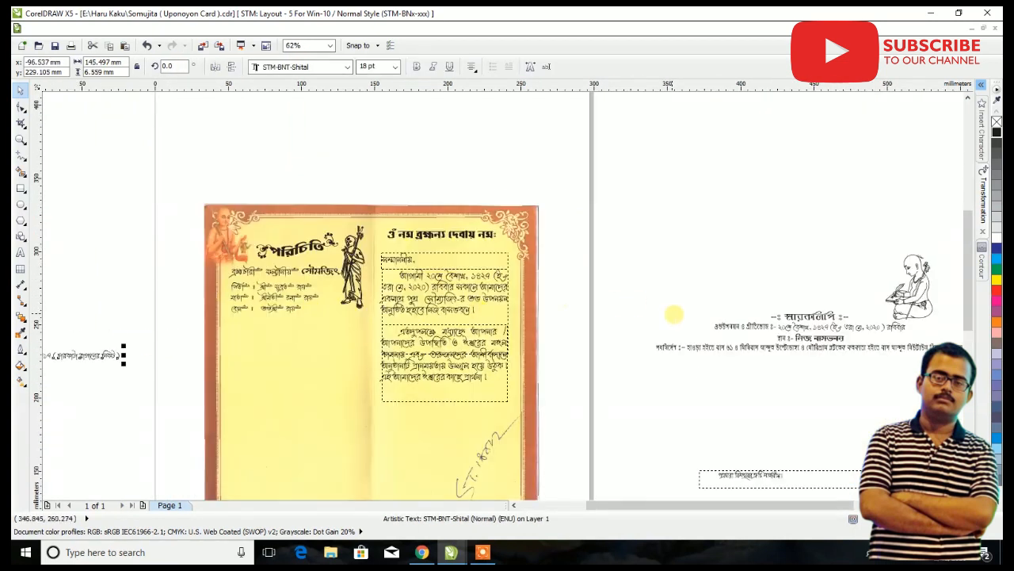
pyautogui.moveTo(806, 313); pyautogui.dragTo(291, 325)
pyautogui.scroll(1, 360, 341)
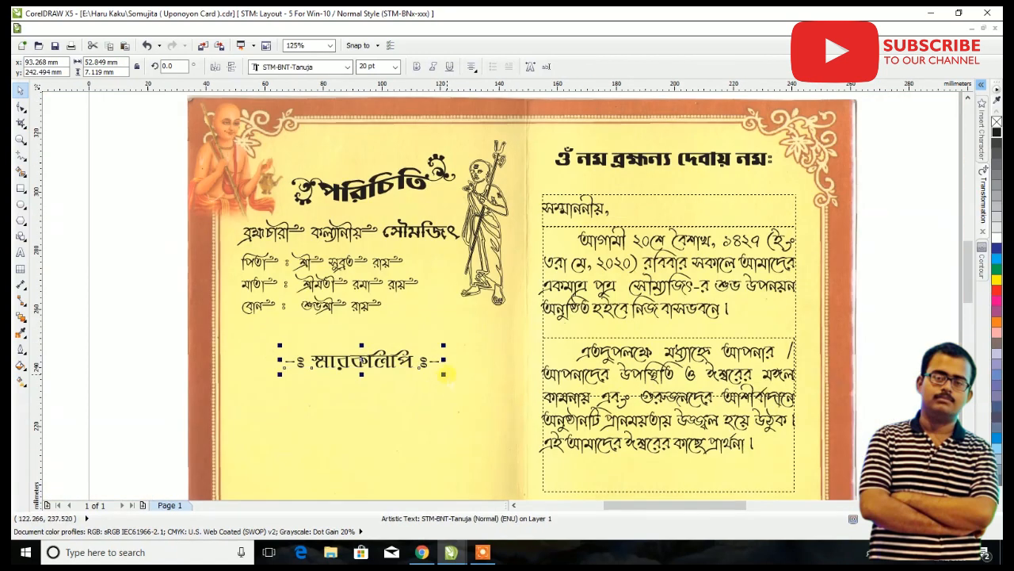
pyautogui.moveTo(443, 374); pyautogui.dragTo(465, 377)
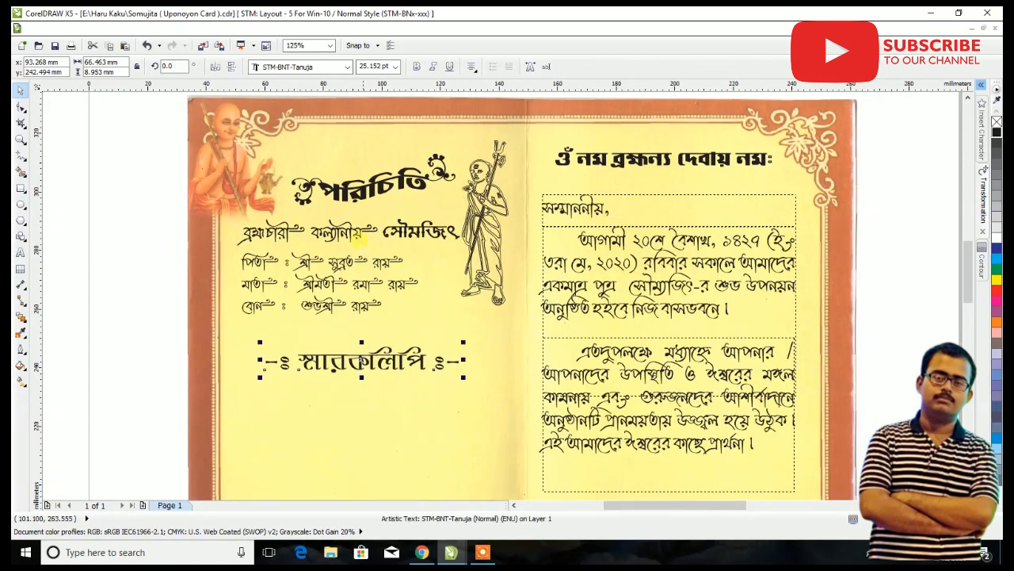
pyautogui.write('26')
pyautogui.press('Return')
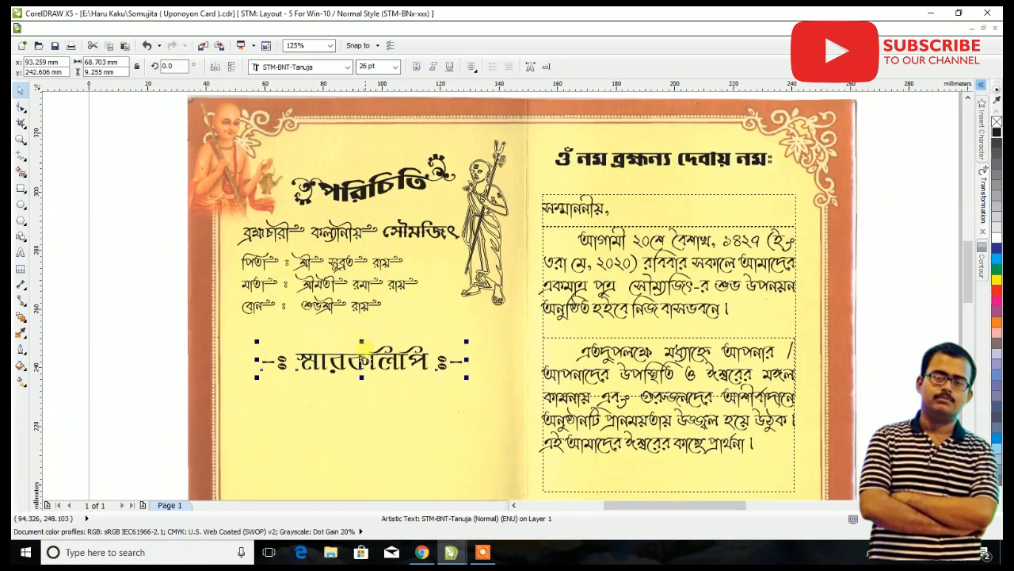
# Move the date and venue lines beneath the স্মারকলিপি heading and the directions line to the blank area left of the card
pyautogui.scroll(-4, 360, 342)
pyautogui.scroll(2, 593, 340)
pyautogui.moveTo(592, 341); pyautogui.dragTo(73, 378)
pyautogui.scroll(-1, 541, 371)
pyautogui.moveTo(541, 370); pyautogui.dragTo(157, 400)
pyautogui.scroll(2, 195, 368)
pyautogui.scroll(-1, 195, 369)
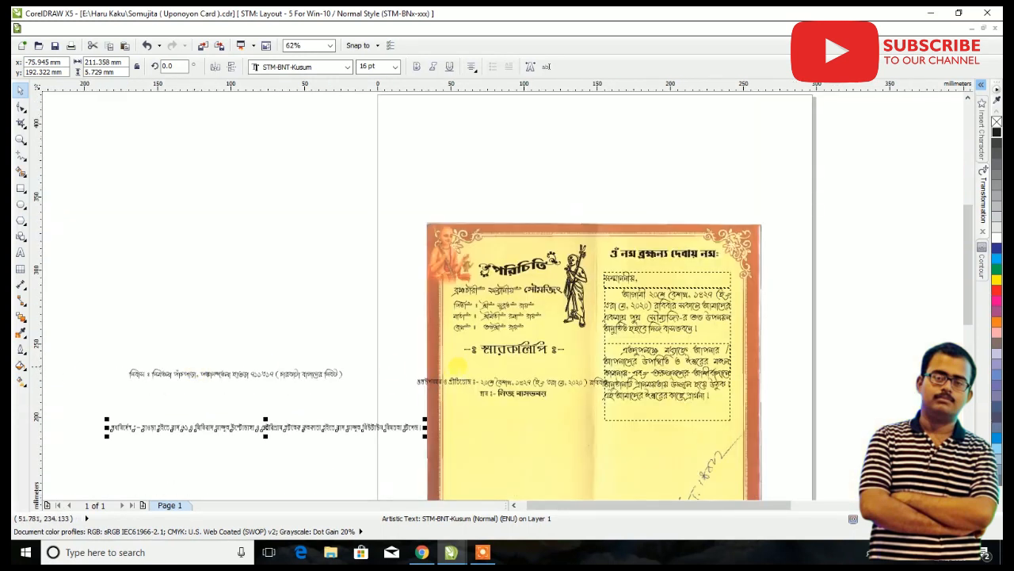
# Lower the স্মারকলিপি heading close to the date line and place the address line between it and the sister line
pyautogui.scroll(1, 529, 357)
pyautogui.click(515, 343)
pyautogui.moveTo(516, 342); pyautogui.dragTo(529, 381)
pyautogui.moveTo(136, 390); pyautogui.dragTo(627, 324)
pyautogui.scroll(1, 571, 313)
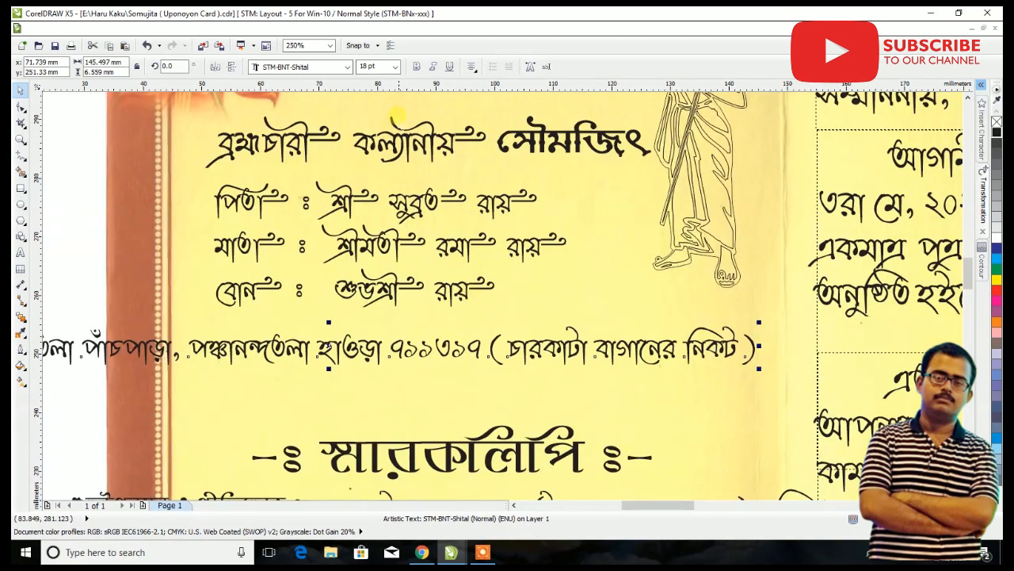
# Set the address line to the STM-BNT-Juthi font at 22 pt
pyautogui.click(349, 70)
pyautogui.click(356, 108)
pyautogui.click(349, 70)
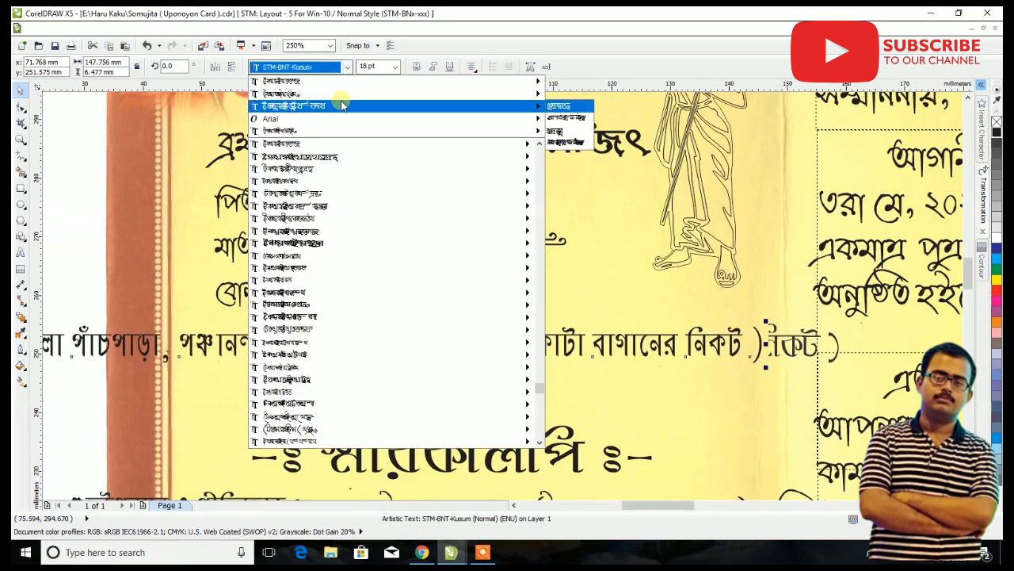
pyautogui.click(335, 130)
pyautogui.click(372, 66)
pyautogui.write('22')
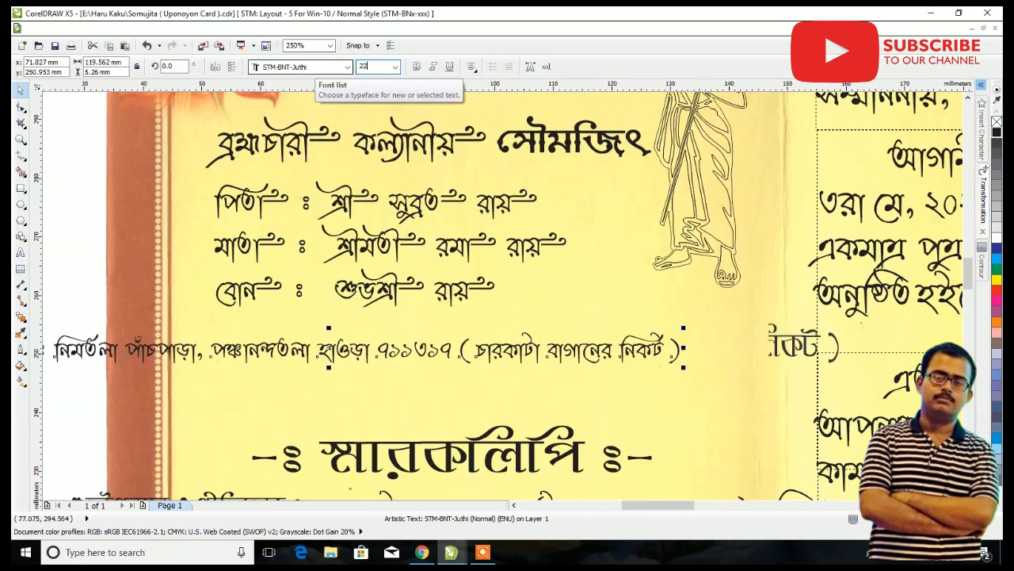
pyautogui.press('Return')
# Add a decorative flourish after the word নিবাস and align the start of the address line beneath the sister line
pyautogui.scroll(-1, 414, 241)
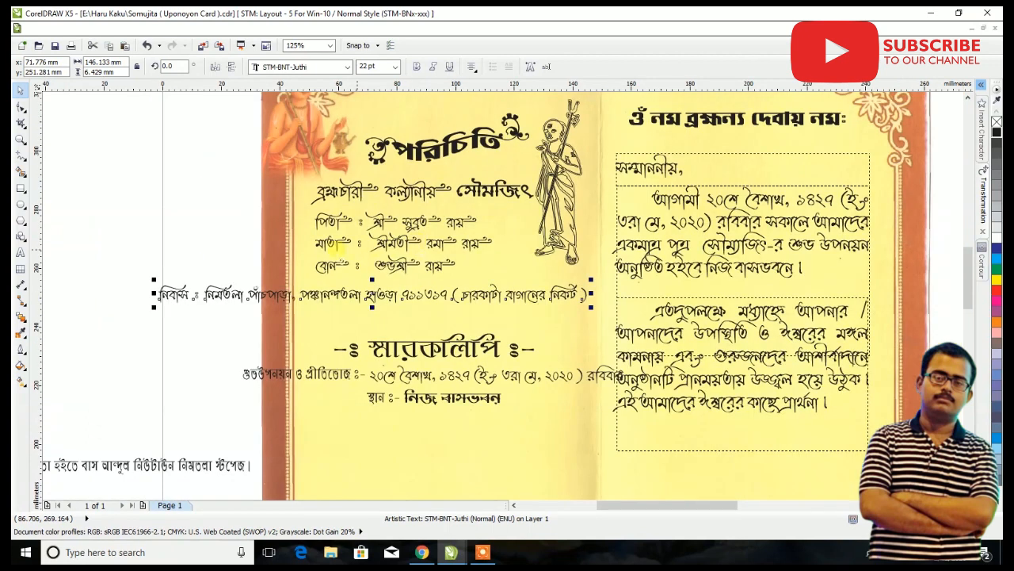
pyautogui.click(20, 252)
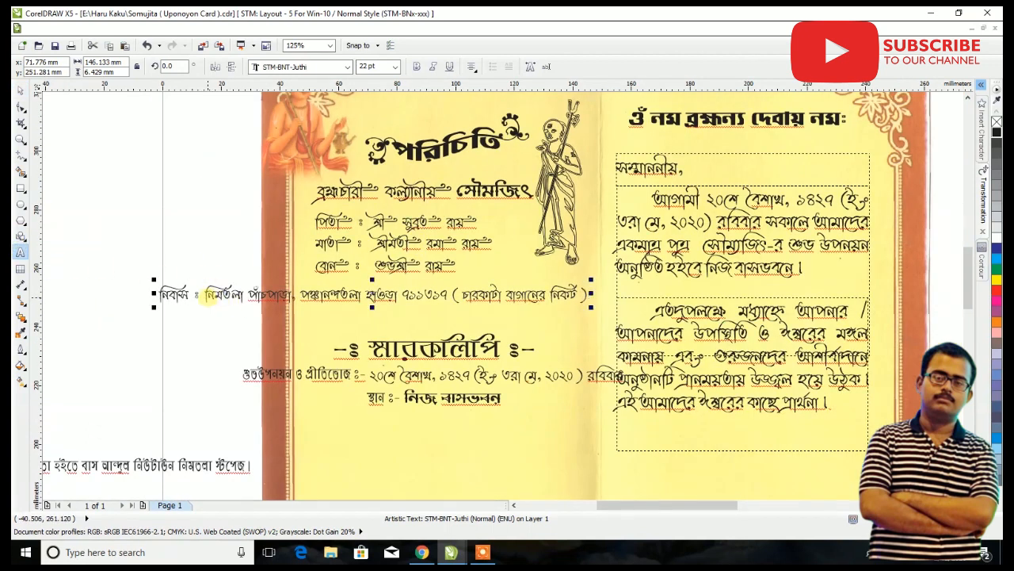
pyautogui.click(21, 89)
pyautogui.moveTo(362, 294); pyautogui.dragTo(515, 299)
pyautogui.click(20, 252)
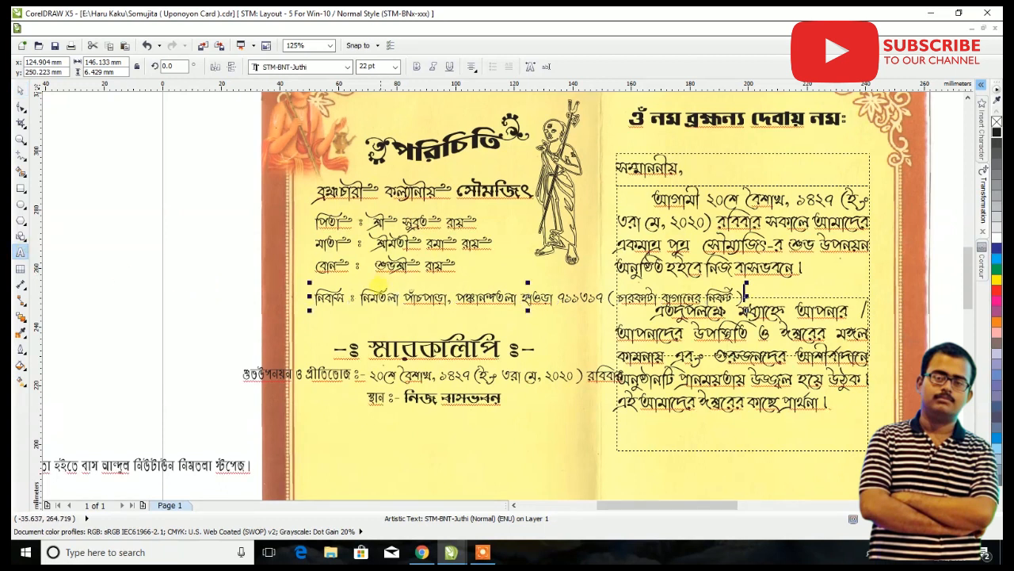
pyautogui.scroll(1, 361, 290)
pyautogui.hotkey('ctrl', 'v')
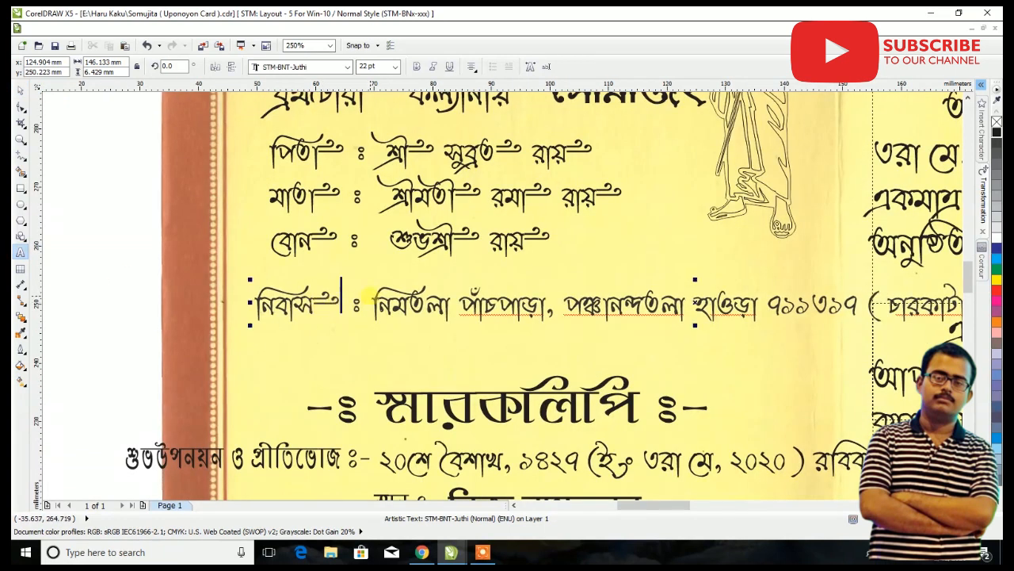
pyautogui.hotkey('ctrl', 'space')
pyautogui.moveTo(355, 305); pyautogui.dragTo(374, 290)
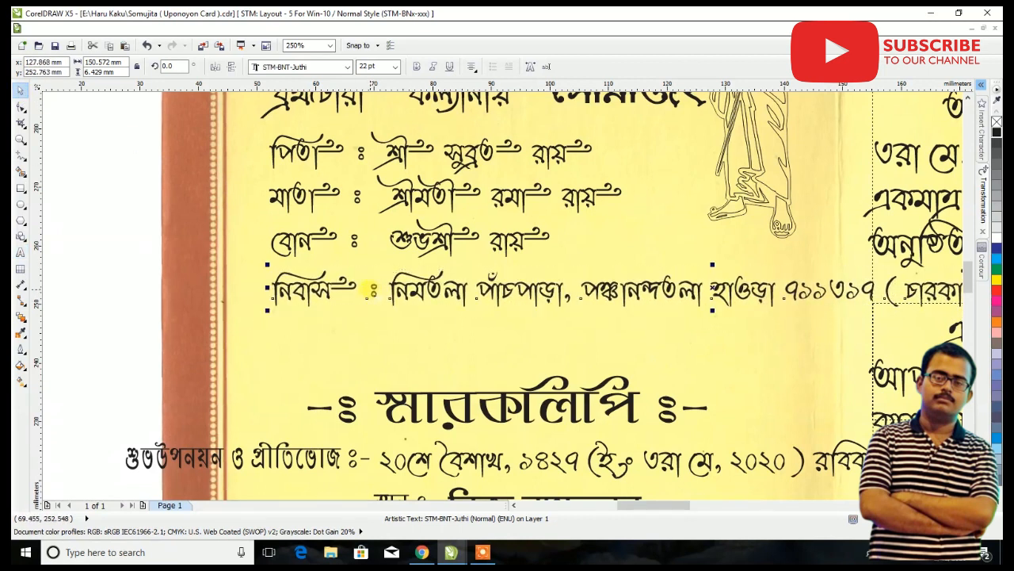
# Put the word নিবাস on its own line framed by "-ঃ" and "ঃ-" and centre the address block under the family lines
pyautogui.click(19, 252)
pyautogui.click(388, 290)
pyautogui.press('Return')
pyautogui.click(659, 288)
pyautogui.write('-ঃ নিবাস ঃ')
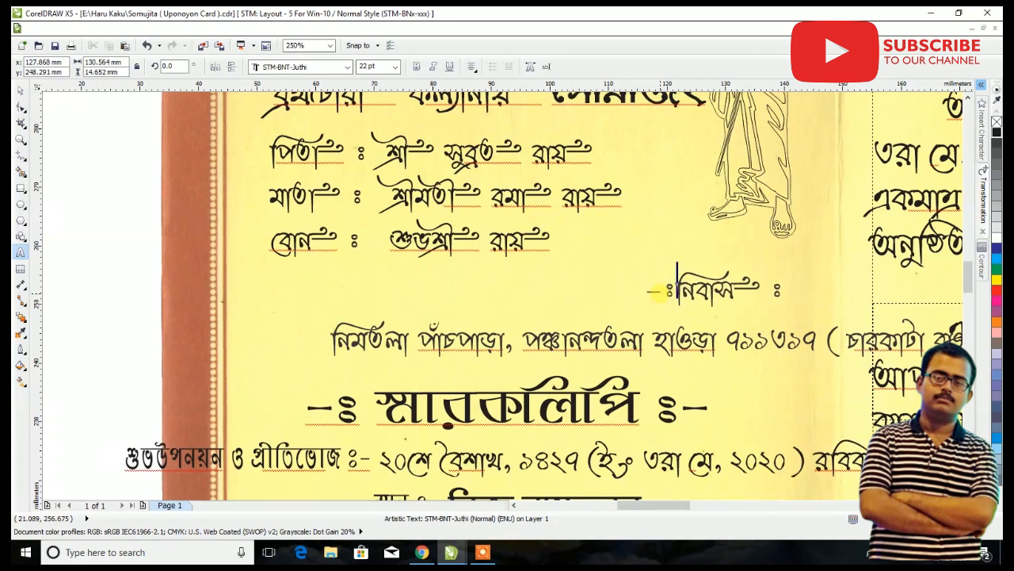
pyautogui.write('-')
pyautogui.click(19, 90)
pyautogui.moveTo(689, 291); pyautogui.dragTo(475, 291)
# Break the address onto another line before the city name and add decorative flourishes to the three place names above it
pyautogui.click(21, 253)
pyautogui.click(195, 345)
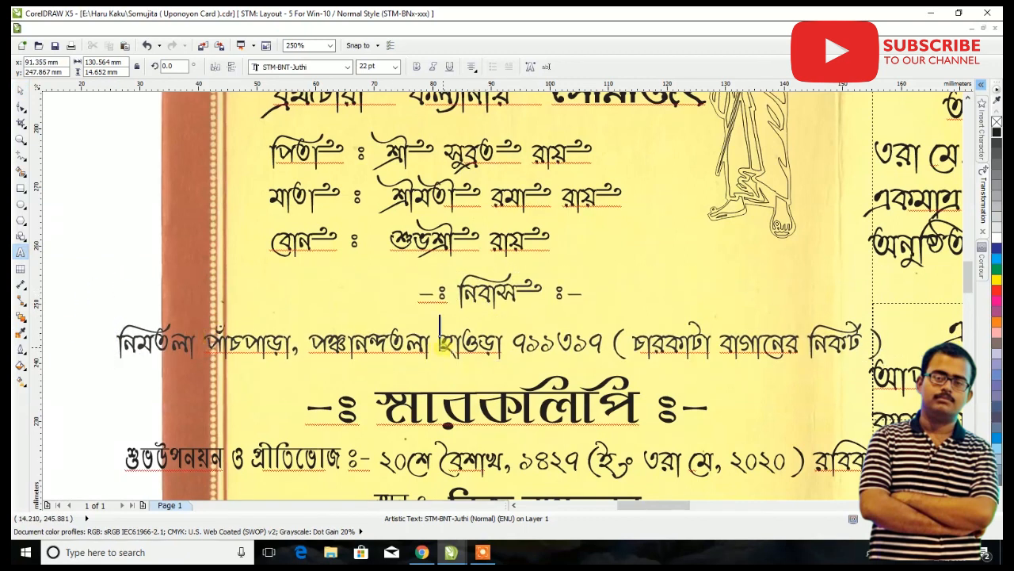
pyautogui.press('Return')
pyautogui.write('~')
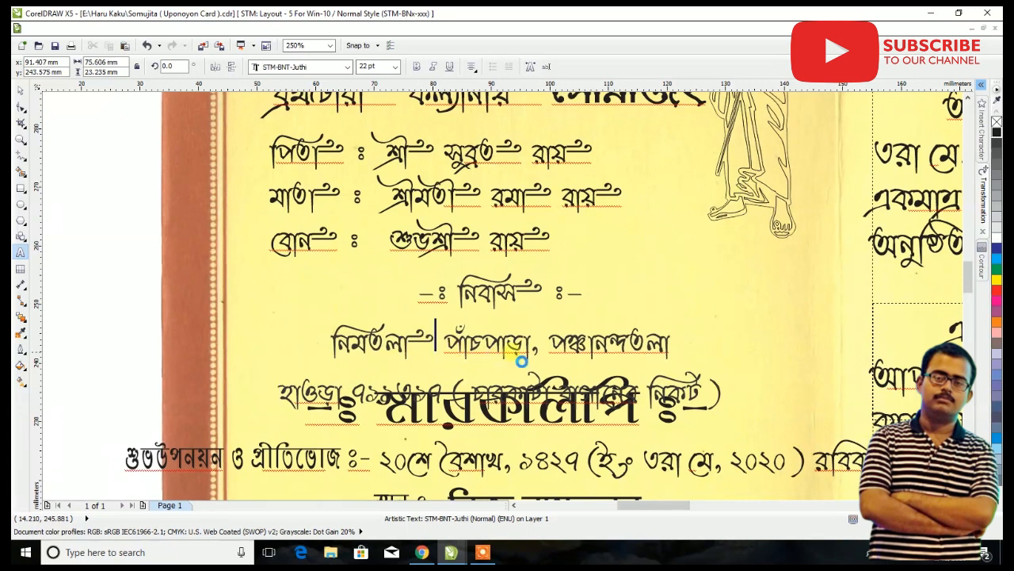
pyautogui.click(531, 342)
pyautogui.write('~')
pyautogui.write('~')
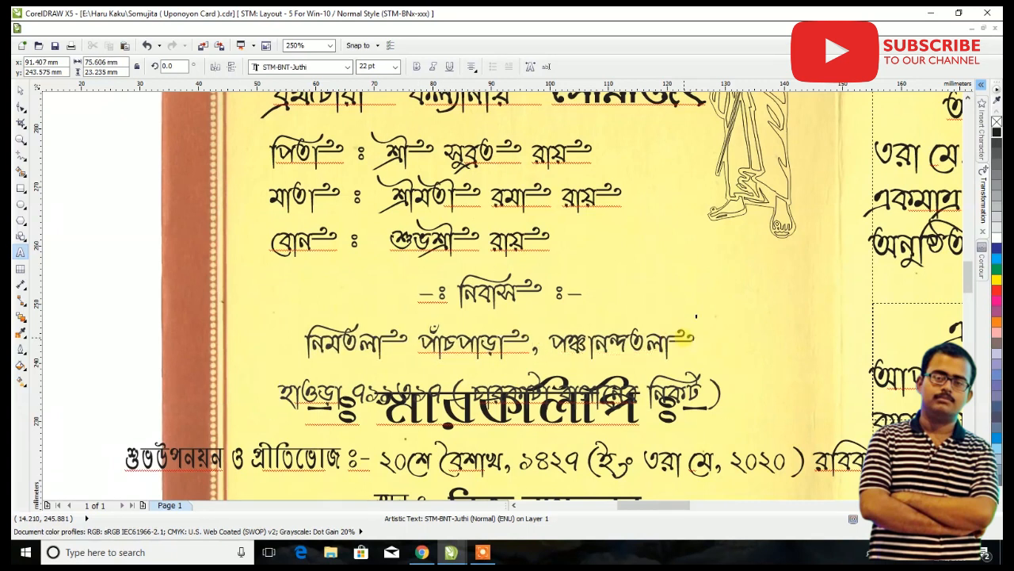
# Move the স্মারকলিপি heading with its date and venue lines down, clear of the address block
pyautogui.hotkey('ctrl', 'space')
pyautogui.press('F3')
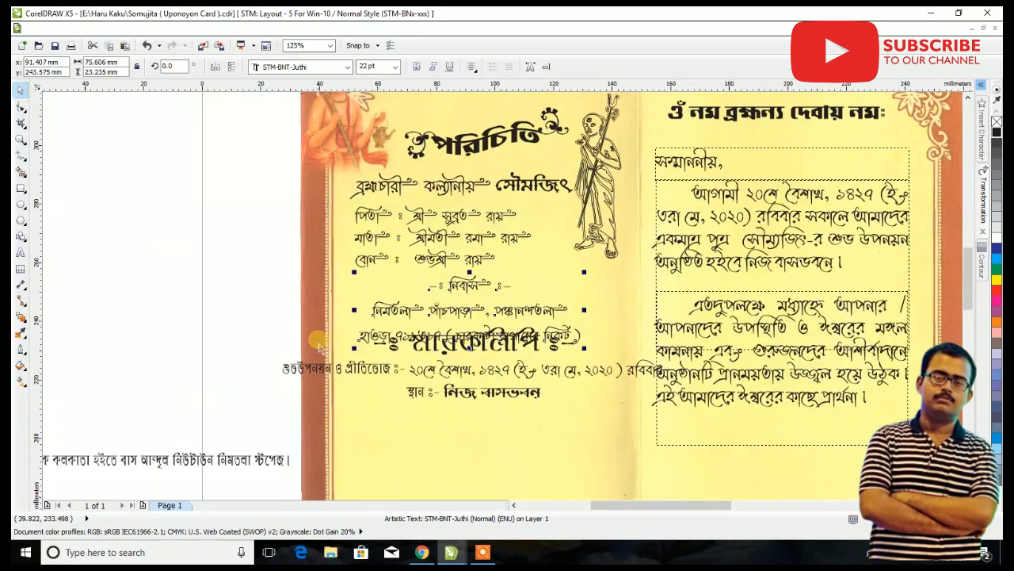
pyautogui.moveTo(247, 315); pyautogui.dragTo(671, 422)
pyautogui.press('F3')
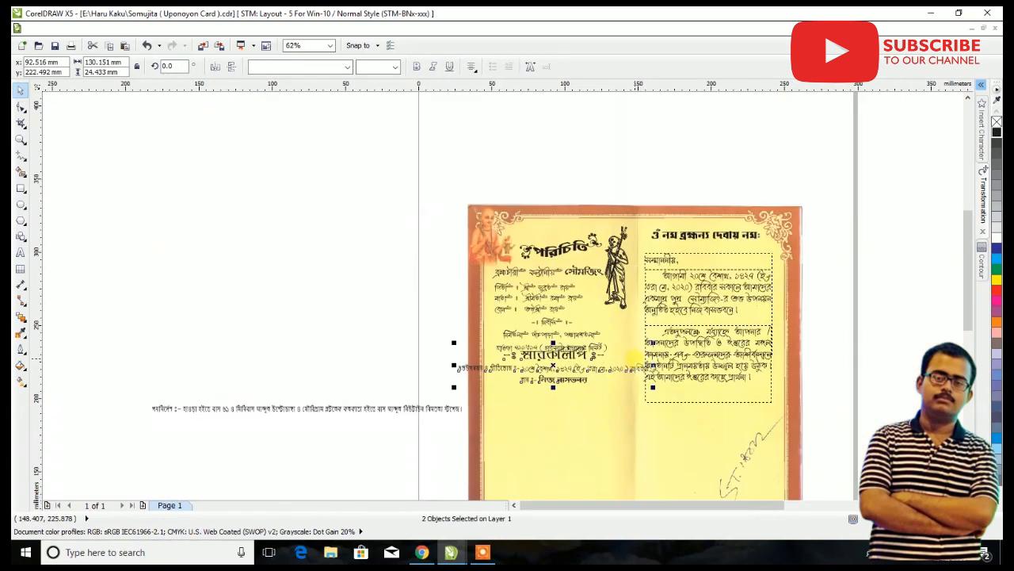
pyautogui.scroll(2, 573, 340)
# Insert a dash before the postcode in the last address line and add decorative flourishes after its city name and bracketed words
pyautogui.click(578, 373)
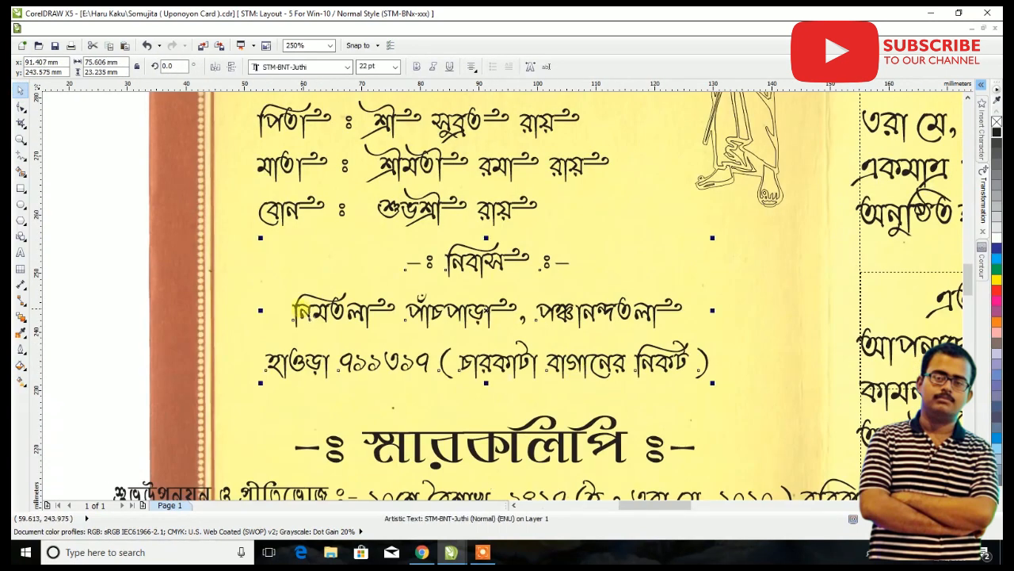
pyautogui.press('F8')
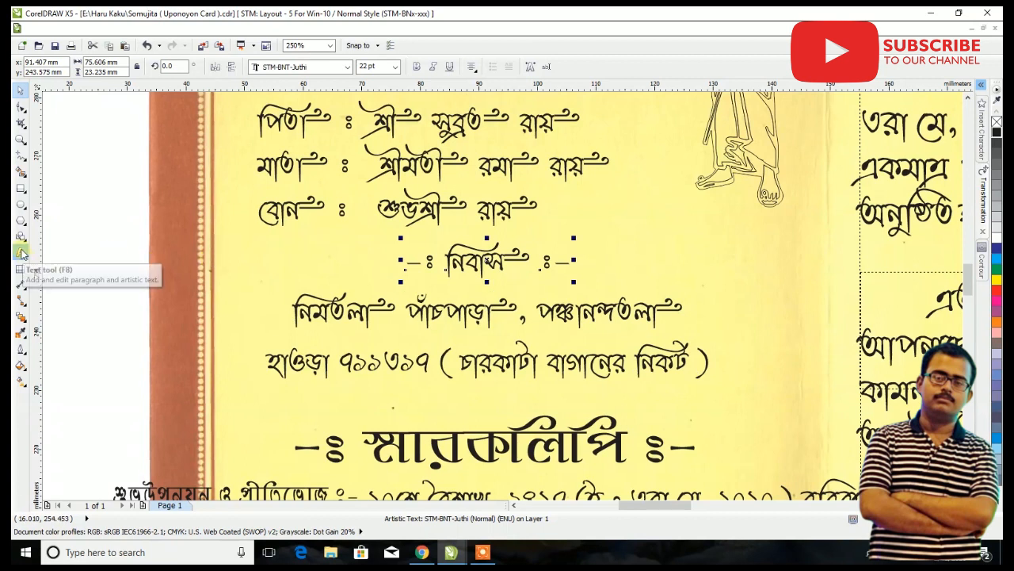
pyautogui.click(332, 358)
pyautogui.write('~-')
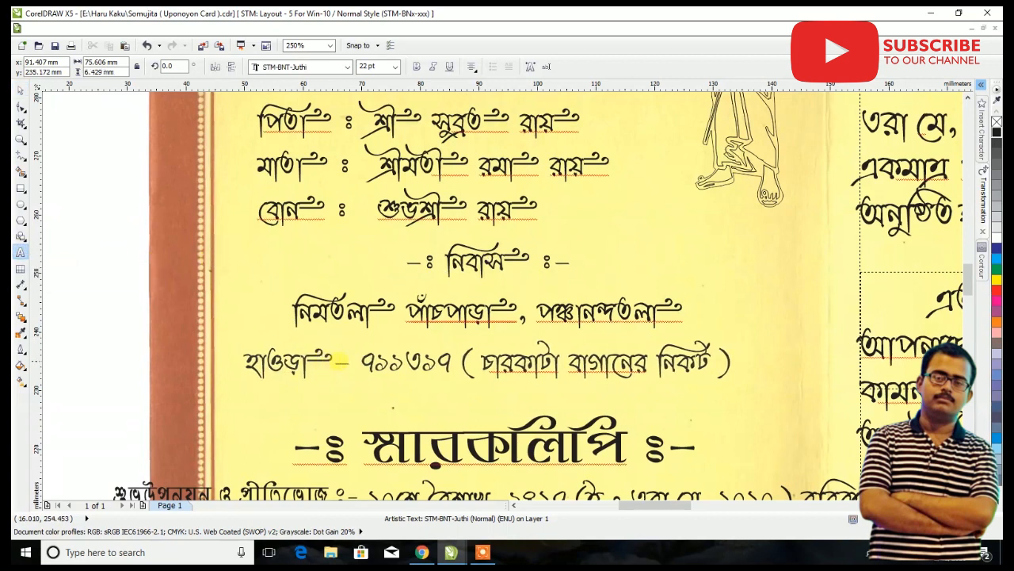
pyautogui.click(560, 361)
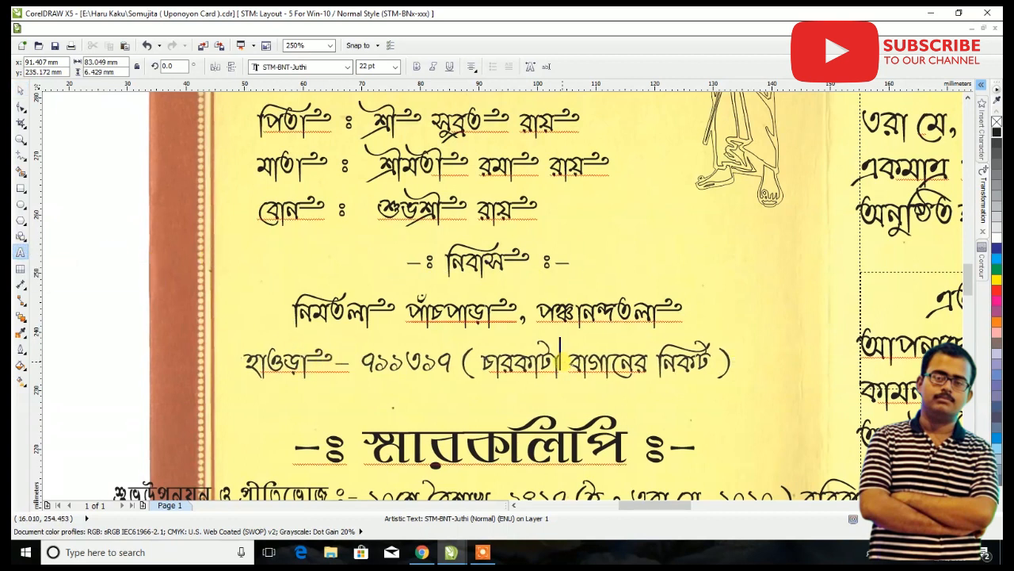
pyautogui.write('~')
pyautogui.click(662, 361)
pyautogui.write('~')
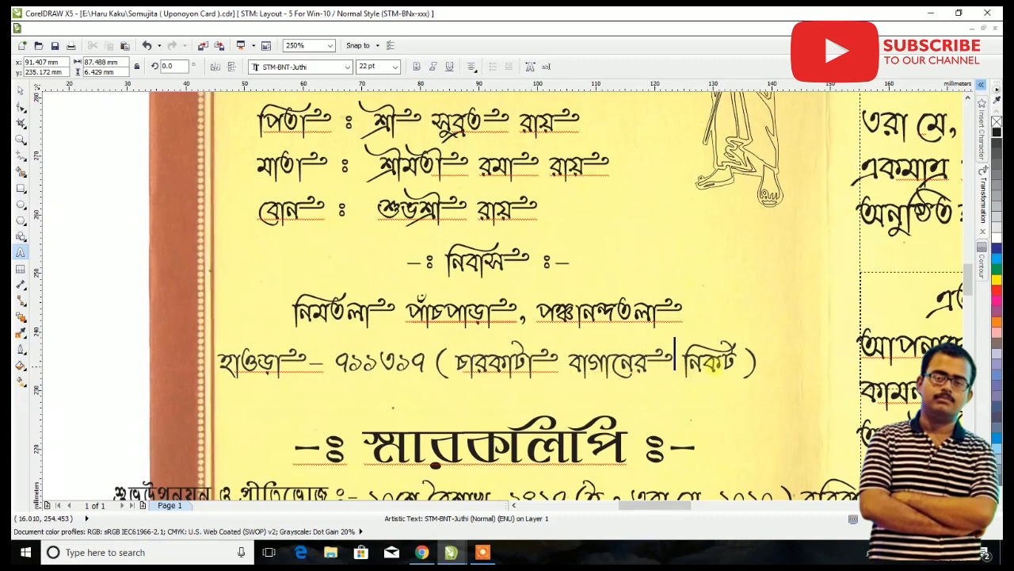
pyautogui.write('~')
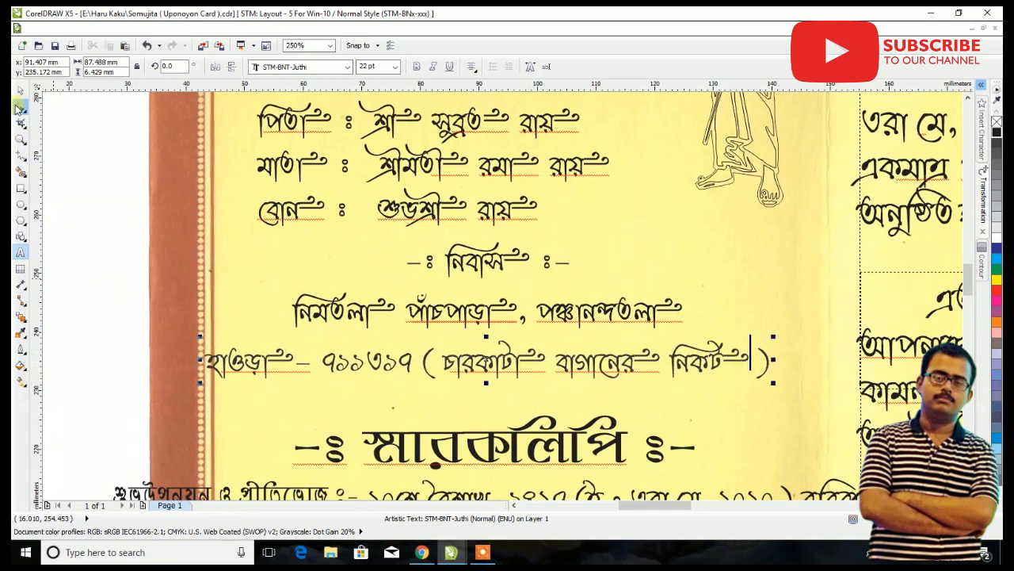
# Move the last address line up, remove the spaces inside its brackets and centre the place-name line above it
pyautogui.click(19, 90)
pyautogui.moveTo(451, 358); pyautogui.dragTo(473, 349)
pyautogui.press('F8')
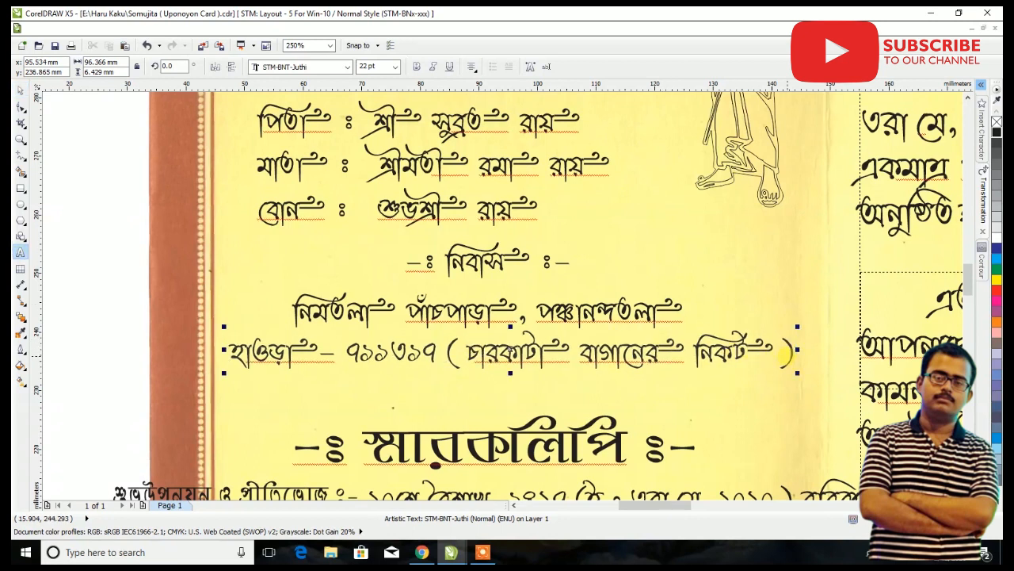
pyautogui.press('BackSpace')
pyautogui.click(473, 349)
pyautogui.press('BackSpace')
pyautogui.click(20, 90)
pyautogui.moveTo(493, 309); pyautogui.dragTo(521, 308)
# Set the নিবাস heading in STM-BNT-Tanuja, remove its flourish and extra spacing, and centre it above the address lines
pyautogui.click(485, 261)
pyautogui.click(490, 438)
pyautogui.click(480, 261)
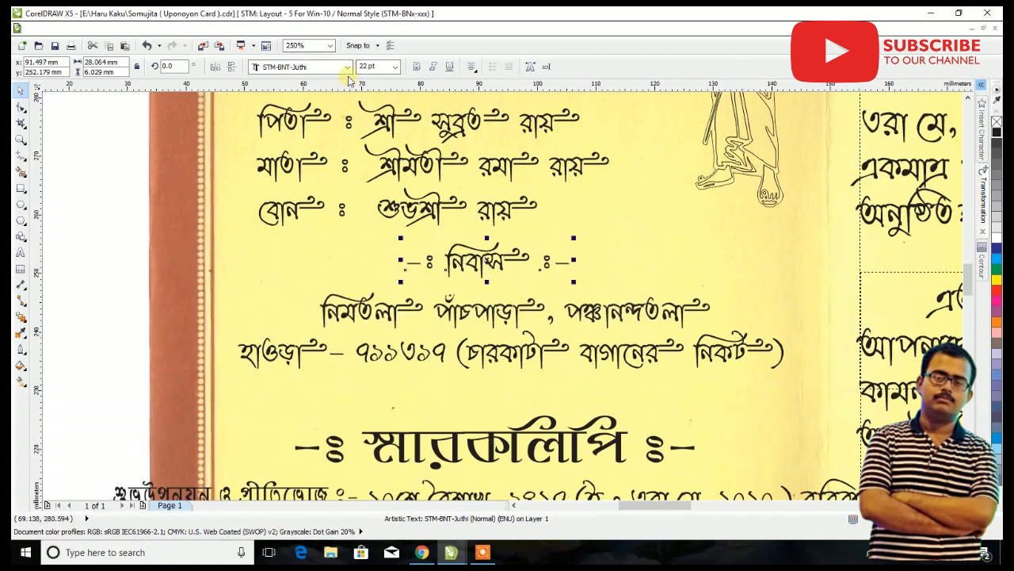
pyautogui.click(347, 66)
pyautogui.click(347, 91)
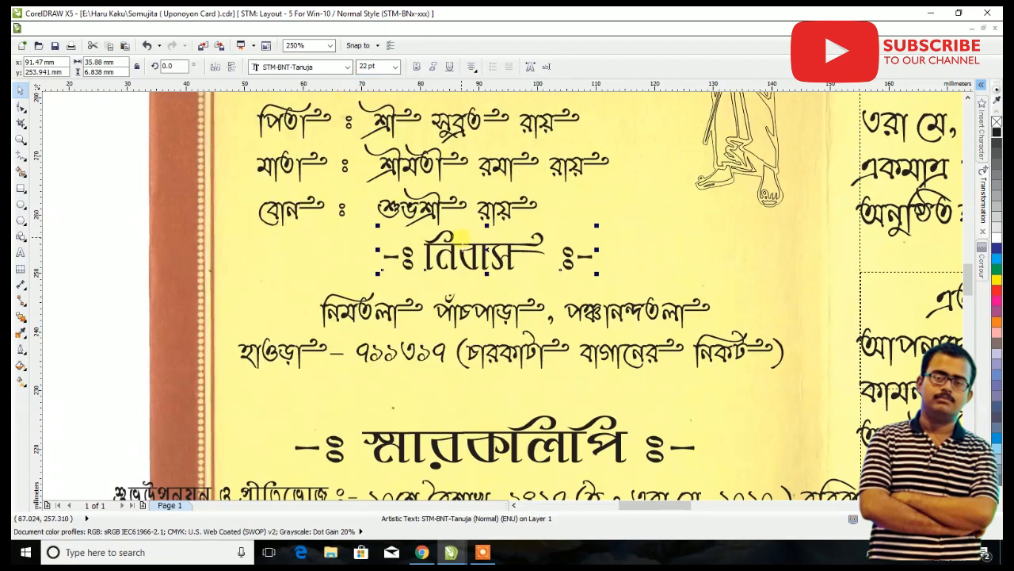
pyautogui.moveTo(461, 236); pyautogui.dragTo(500, 244)
pyautogui.click(21, 252)
pyautogui.moveTo(562, 258); pyautogui.dragTo(587, 258)
pyautogui.press('BackSpace')
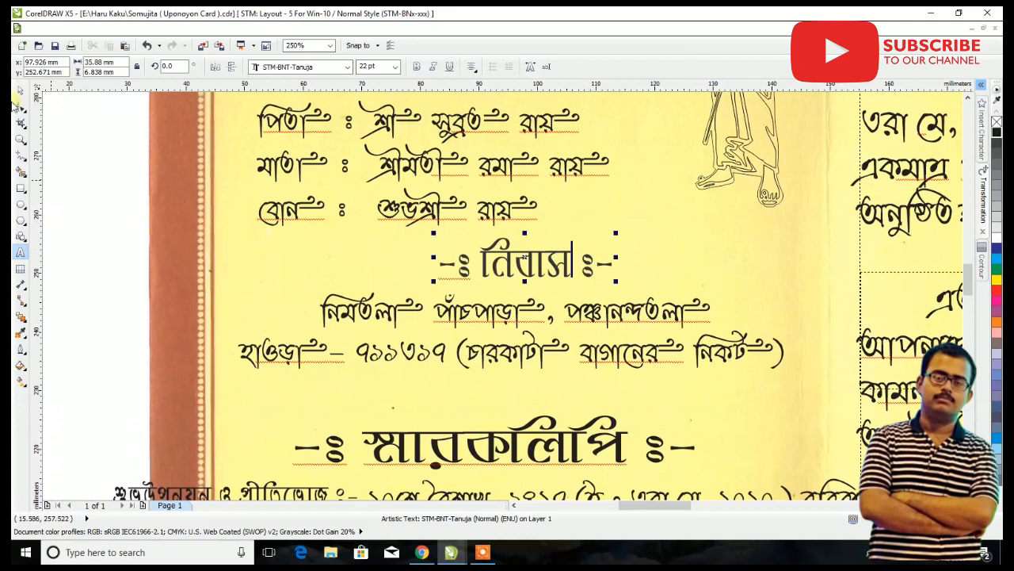
pyautogui.click(21, 90)
# Separate the event date line from the venue line and place it directly beneath the স্মারকলিপি heading
pyautogui.press('F4')
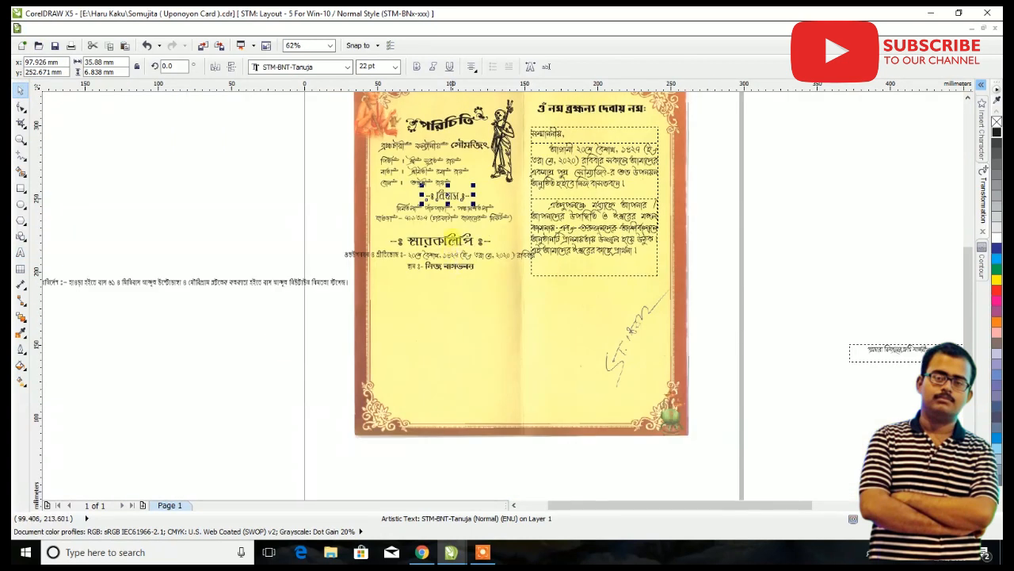
pyautogui.scroll(2, 452, 237)
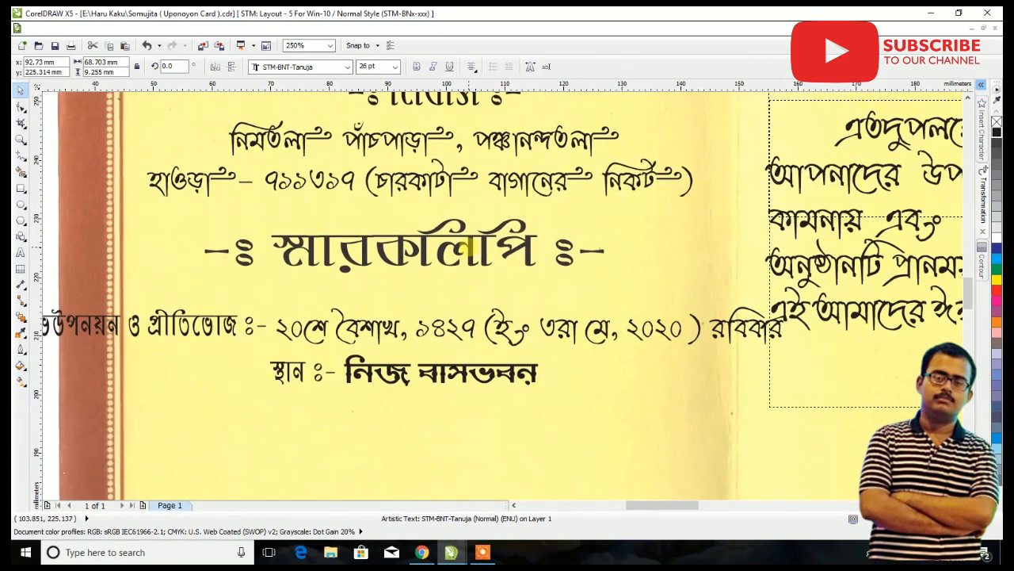
pyautogui.scroll(-1, 468, 245)
pyautogui.click(412, 357)
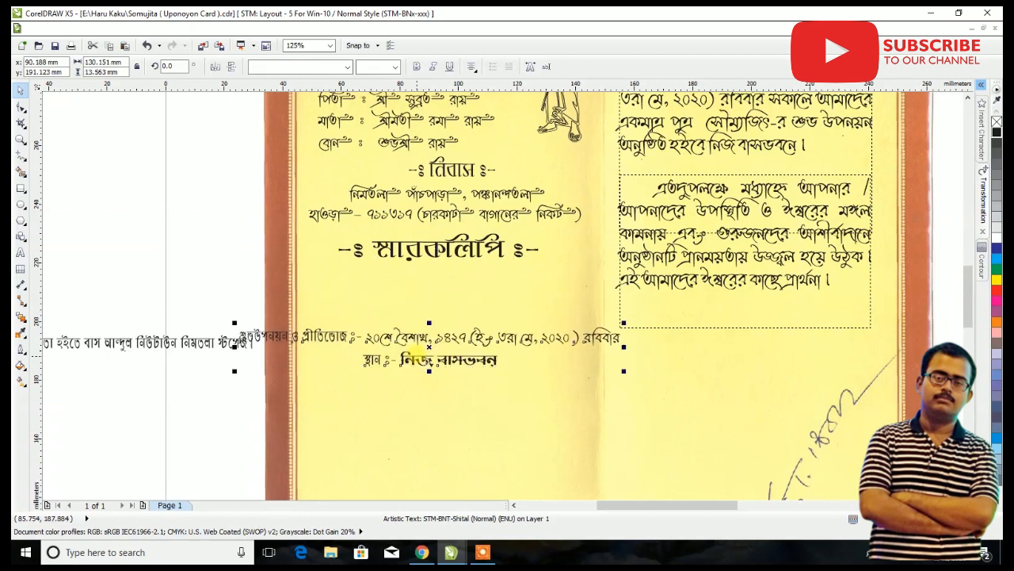
pyautogui.moveTo(380, 339); pyautogui.dragTo(476, 289)
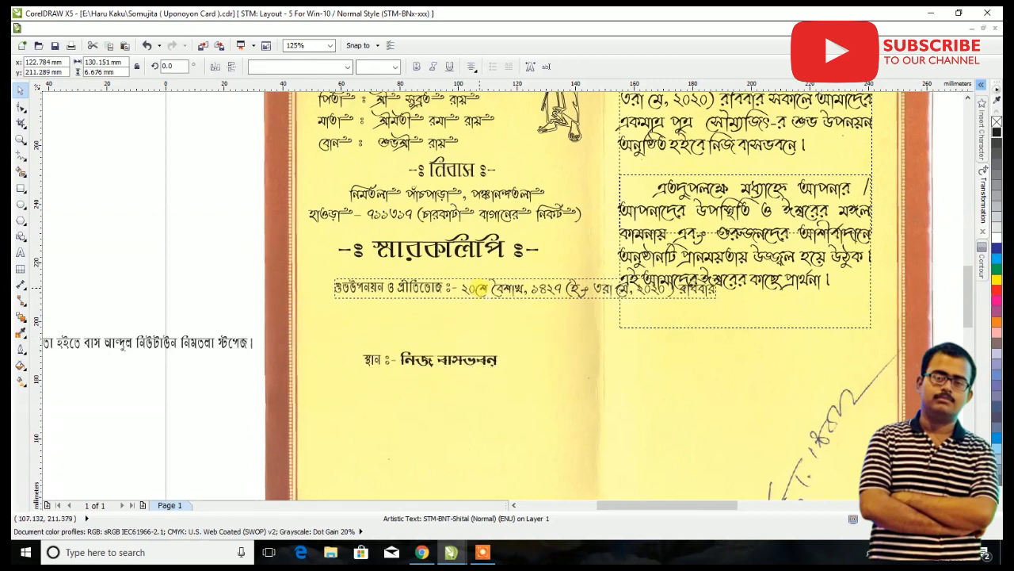
# Frame শুভউপনয়ন ও প্রীতিভোজ with "-ঃ" and "ঃ-", break the date onto its own line and centre both under the heading
pyautogui.scroll(1, 475, 288)
pyautogui.click(20, 251)
pyautogui.click(203, 300)
pyautogui.write('-ঃ')
pyautogui.click(475, 302)
pyautogui.press('Return')
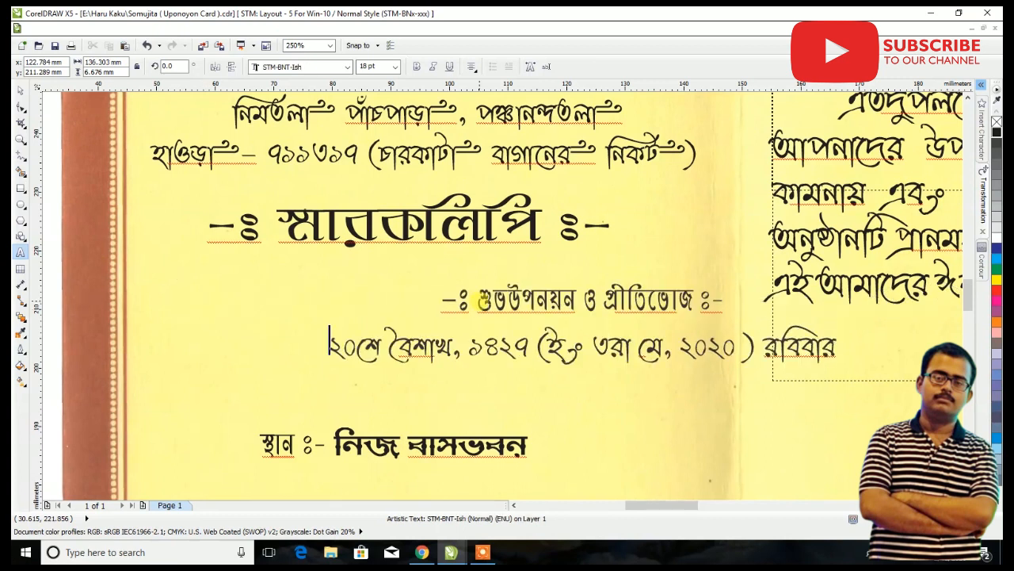
pyautogui.click(21, 90)
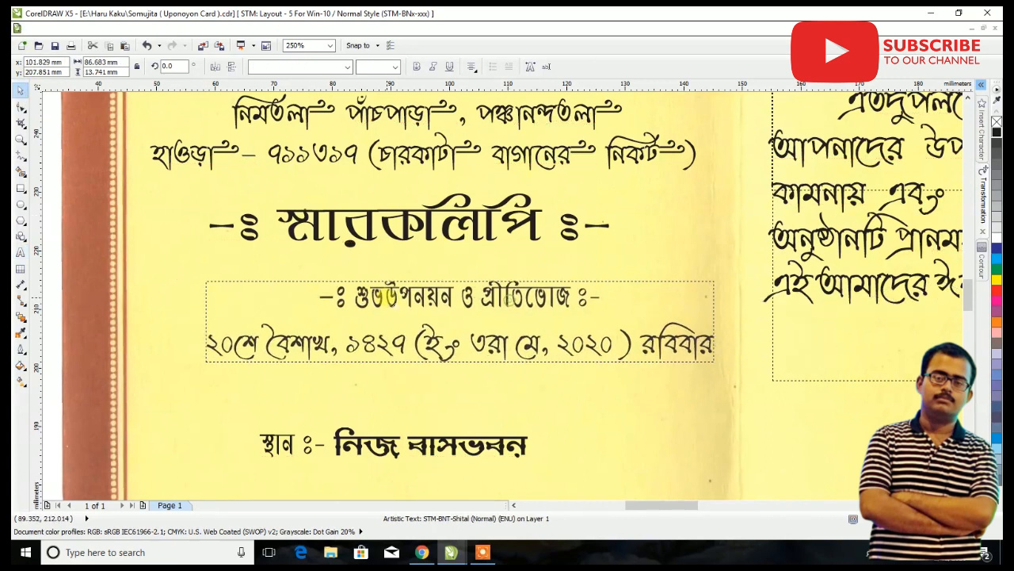
pyautogui.moveTo(343, 296); pyautogui.dragTo(343, 291)
# Add decorative flourishes after বৈশাখ, মে and রবিবার in the event date line
pyautogui.click(20, 249)
pyautogui.click(291, 341)
pyautogui.click(510, 339)
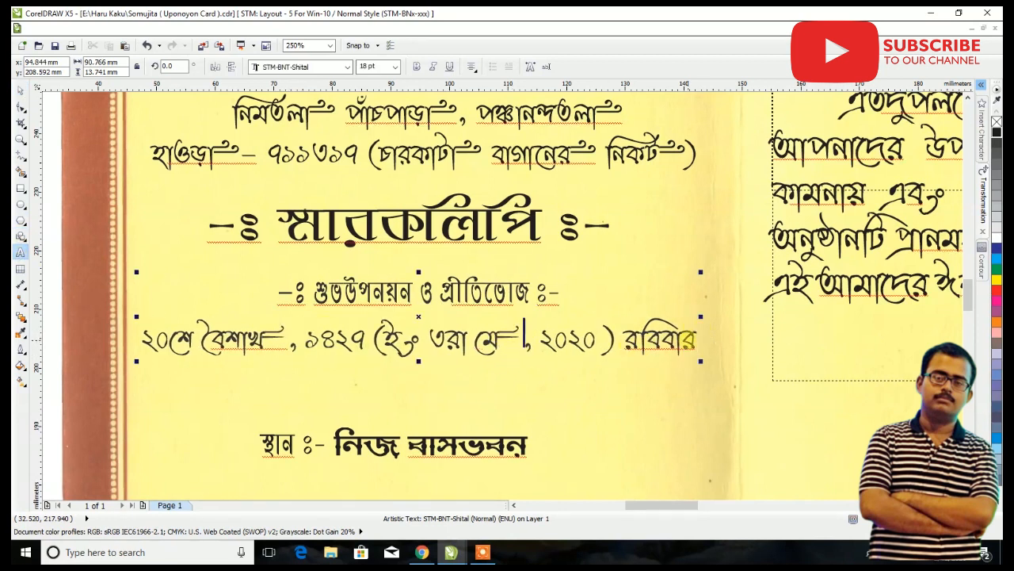
pyautogui.write('.')
pyautogui.click(21, 107)
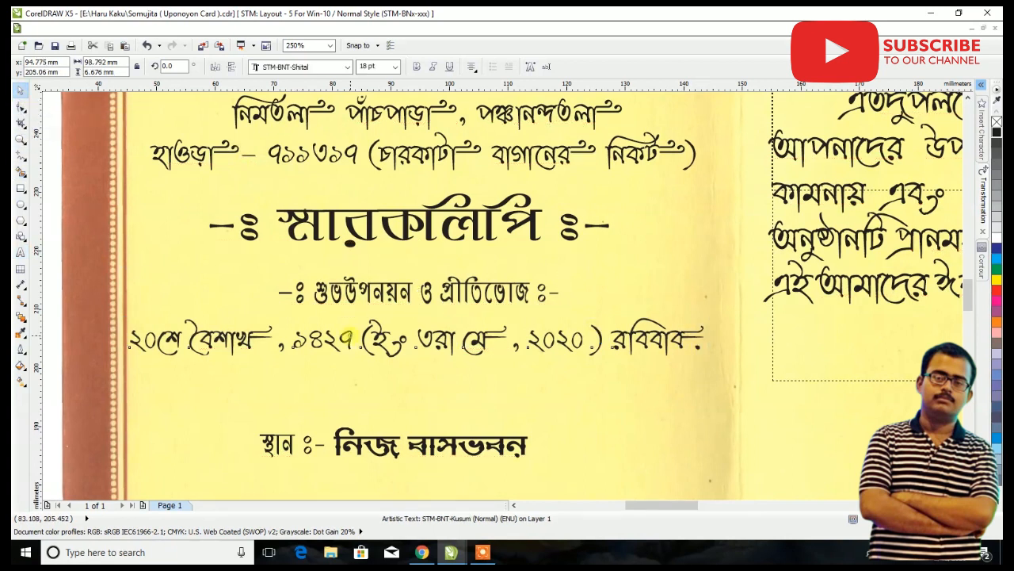
# Try Kusum and Ish on the event date line, then set it in STM-BNT-Juthi at 22 pt
pyautogui.click(346, 67)
pyautogui.click(341, 94)
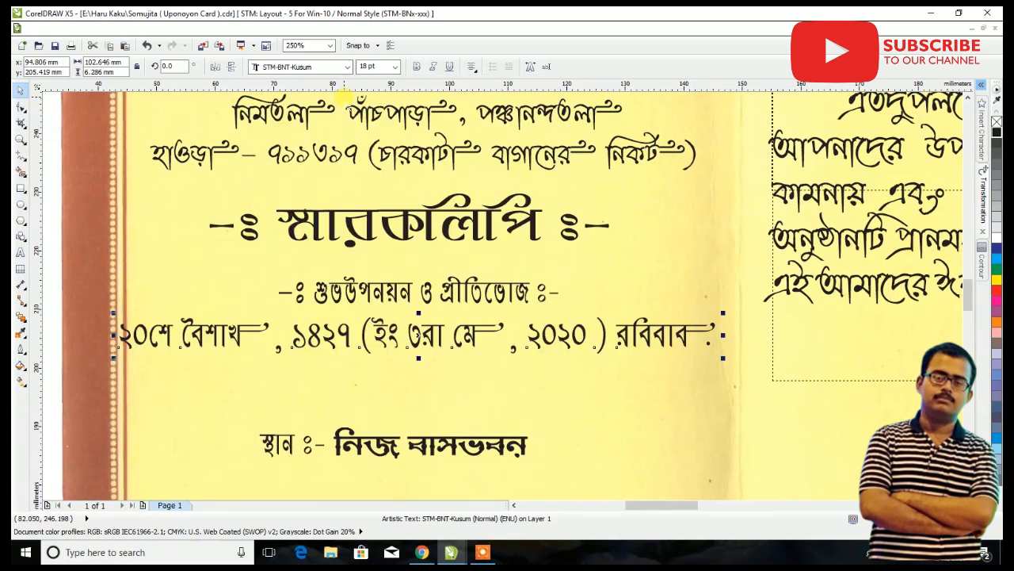
pyautogui.click(347, 66)
pyautogui.click(347, 89)
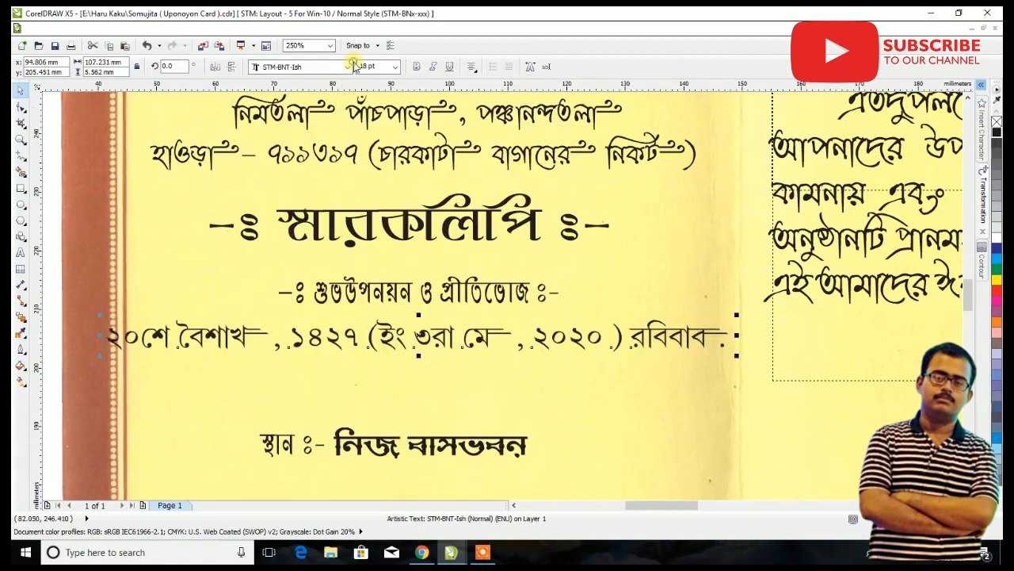
pyautogui.click(354, 66)
pyautogui.click(328, 128)
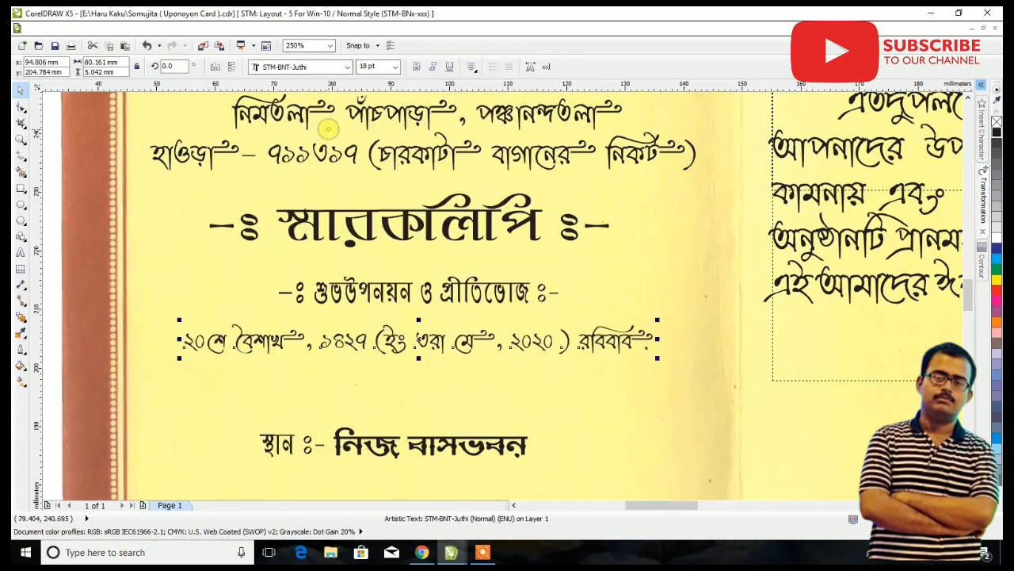
pyautogui.click(377, 70)
pyautogui.write('22')
pyautogui.press('Return')
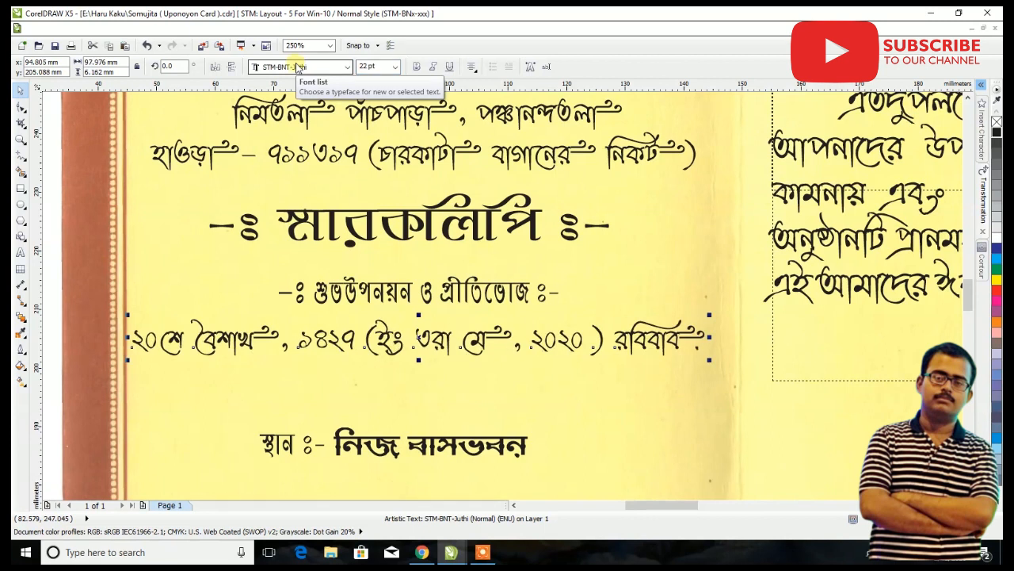
# Remove the space before the date's closing bracket and move the date and venue lines up beneath the event name
pyautogui.click(21, 252)
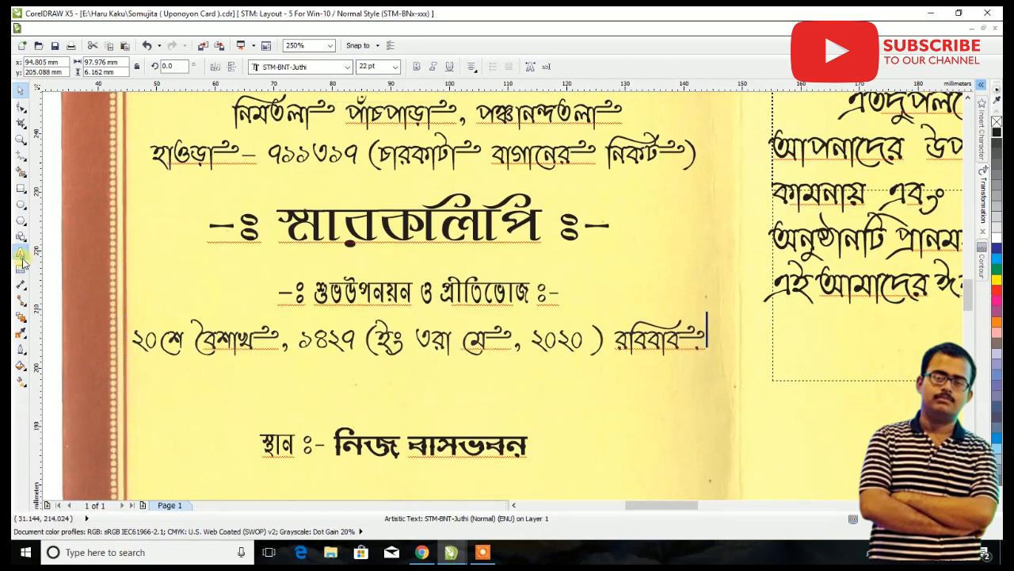
pyautogui.click(590, 341)
pyautogui.click(23, 91)
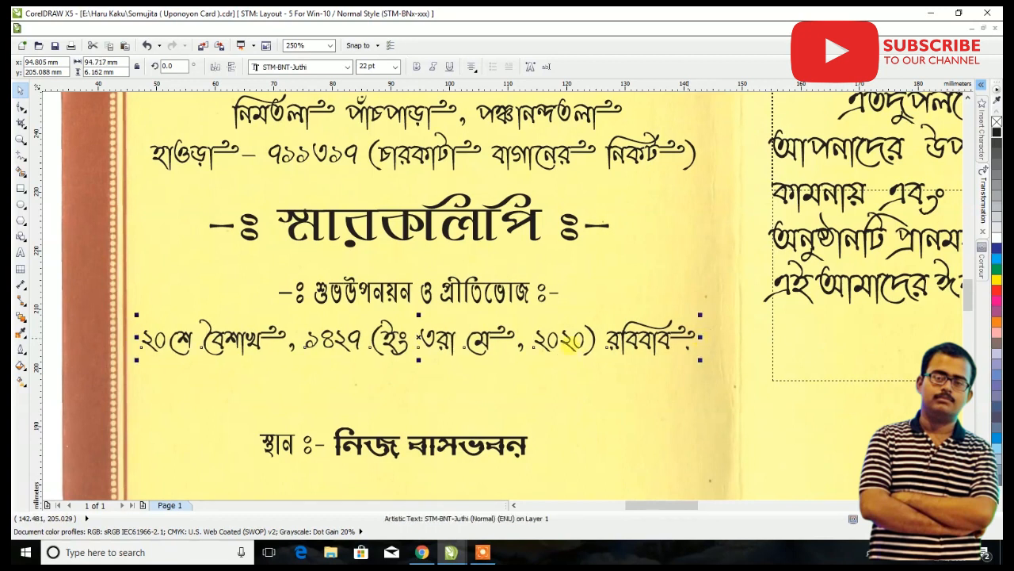
pyautogui.moveTo(492, 342); pyautogui.dragTo(489, 337)
pyautogui.moveTo(458, 437); pyautogui.dragTo(475, 370)
pyautogui.click(19, 253)
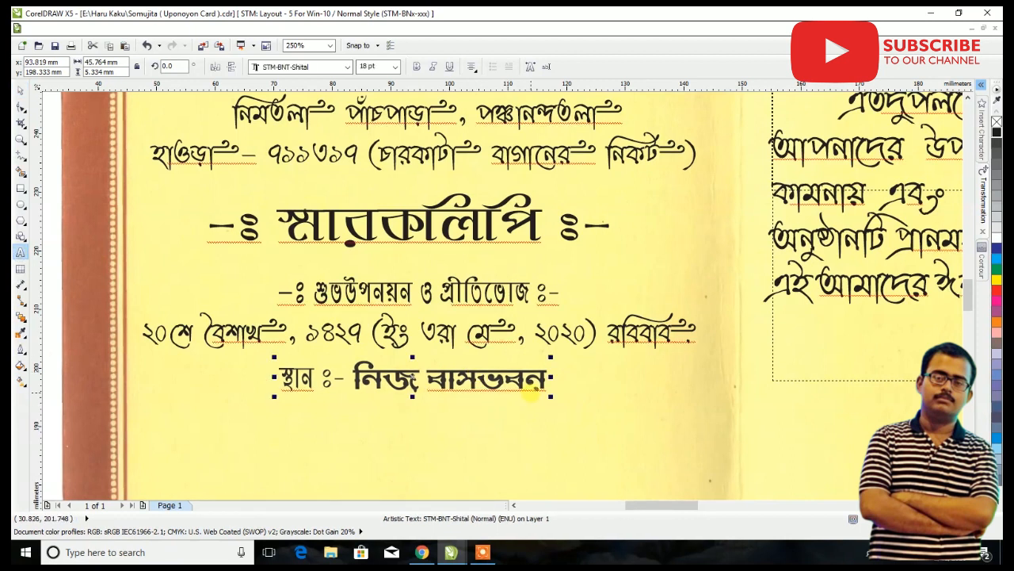
pyautogui.click(561, 384)
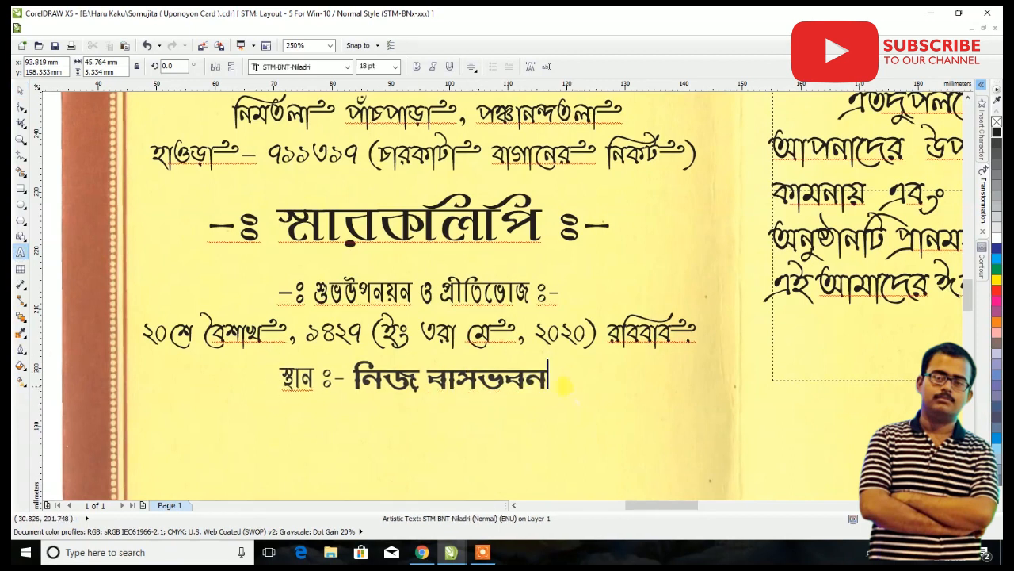
pyautogui.click(19, 89)
# Place the seated figure drawing at the foot of the card's left page near the fold, sized about 32 by 44 mm
pyautogui.scroll(-4, 233, 253)
pyautogui.scroll(-4, 329, 260)
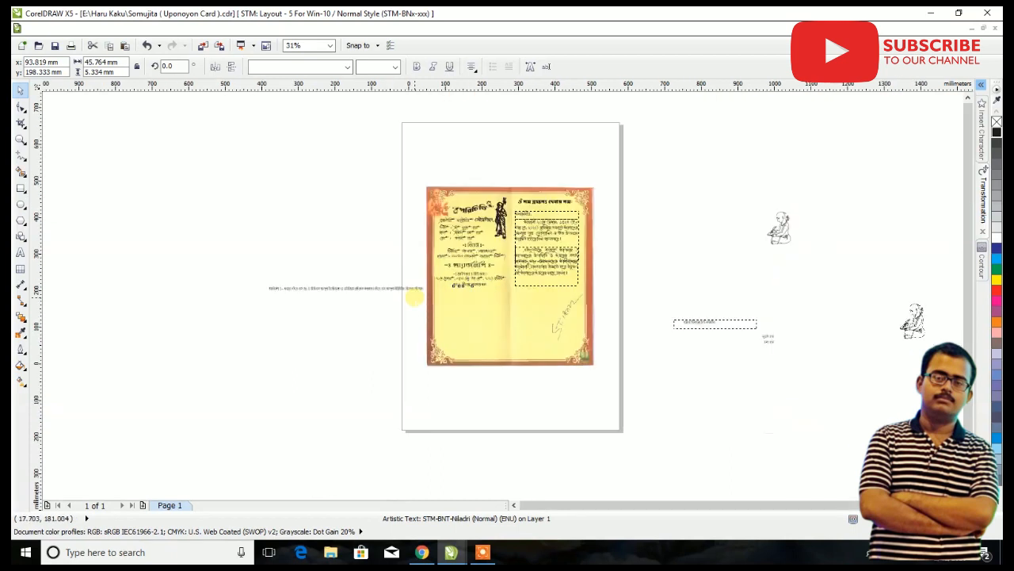
pyautogui.click(524, 287)
pyautogui.scroll(2, 519, 287)
pyautogui.moveTo(860, 202)
pyautogui.mouseDown()
pyautogui.moveTo(846, 225)
pyautogui.moveTo(266, 381)
pyautogui.mouseUp()
pyautogui.moveTo(632, 186)
pyautogui.mouseDown()
pyautogui.moveTo(737, 265)
pyautogui.moveTo(884, 331)
pyautogui.mouseUp()
pyautogui.scroll(2, 274, 350)
pyautogui.scroll(-2, 273, 350)
pyautogui.moveTo(331, 373); pyautogui.dragTo(352, 414)
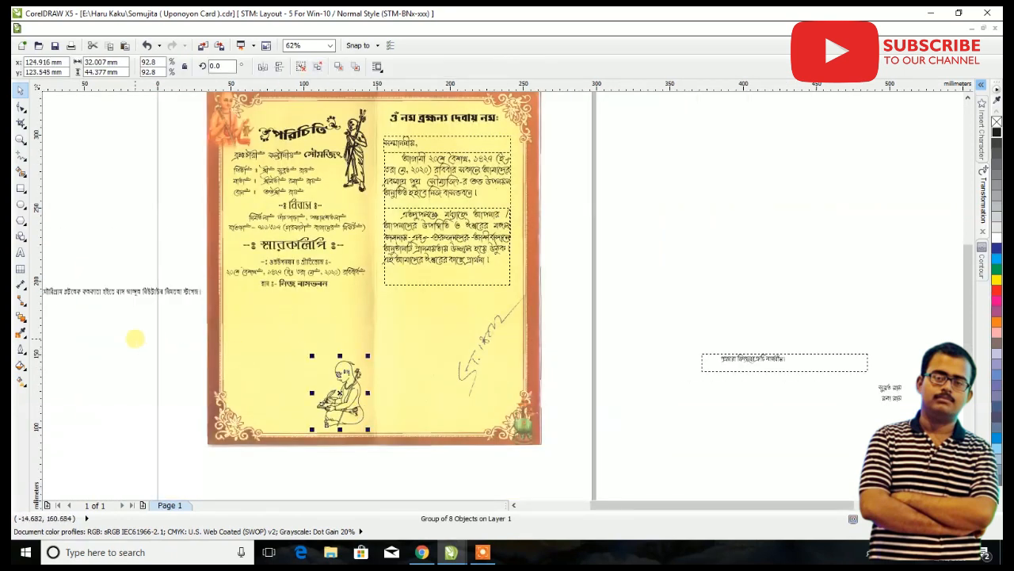
pyautogui.click(136, 339)
# Add a decorative flourish after the salutation সম্মাননীয় on the card's right page
pyautogui.scroll(-2, 311, 258)
pyautogui.scroll(2, 261, 257)
pyautogui.moveTo(225, 277); pyautogui.dragTo(379, 294)
pyautogui.scroll(2, 379, 293)
pyautogui.scroll(2, 379, 293)
pyautogui.click(238, 127)
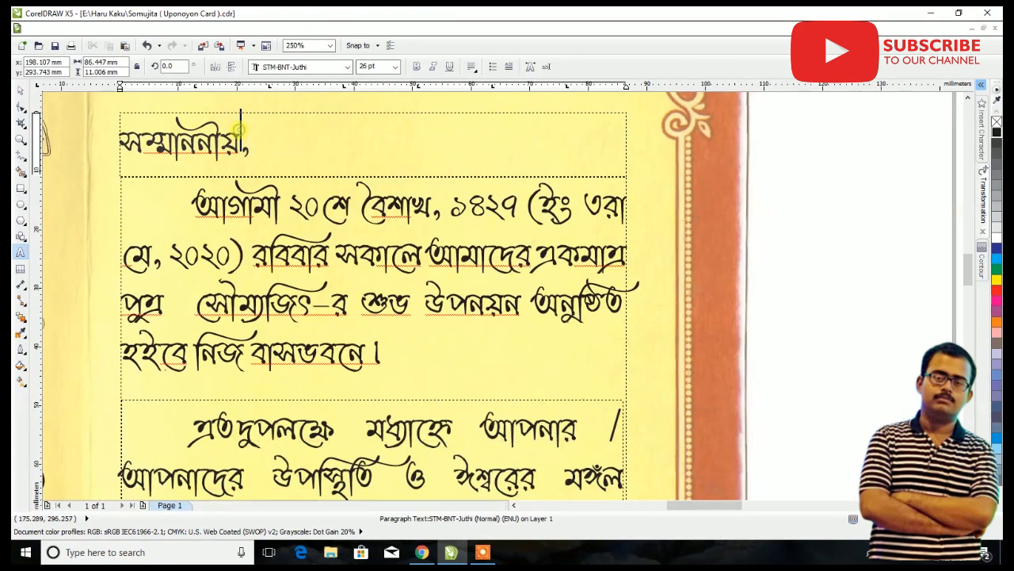
pyautogui.write('়')
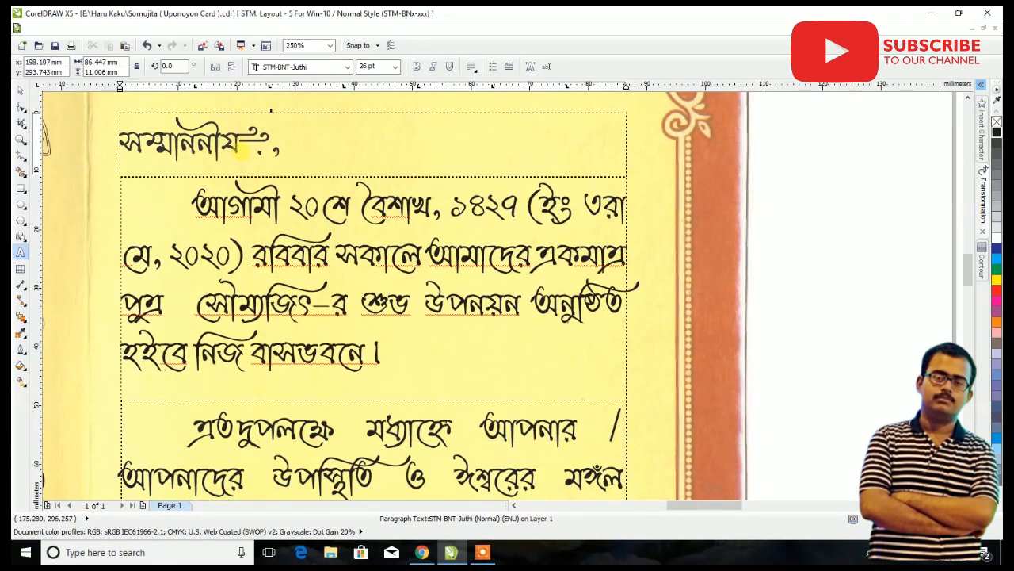
pyautogui.hotkey('ctrl', 'z')
pyautogui.write('-')
# Add decorative flourishes after আগামী, বৈশাখ, মে, রবিবার and সকালে in the first invitation paragraph
pyautogui.click(281, 199)
pyautogui.write('-')
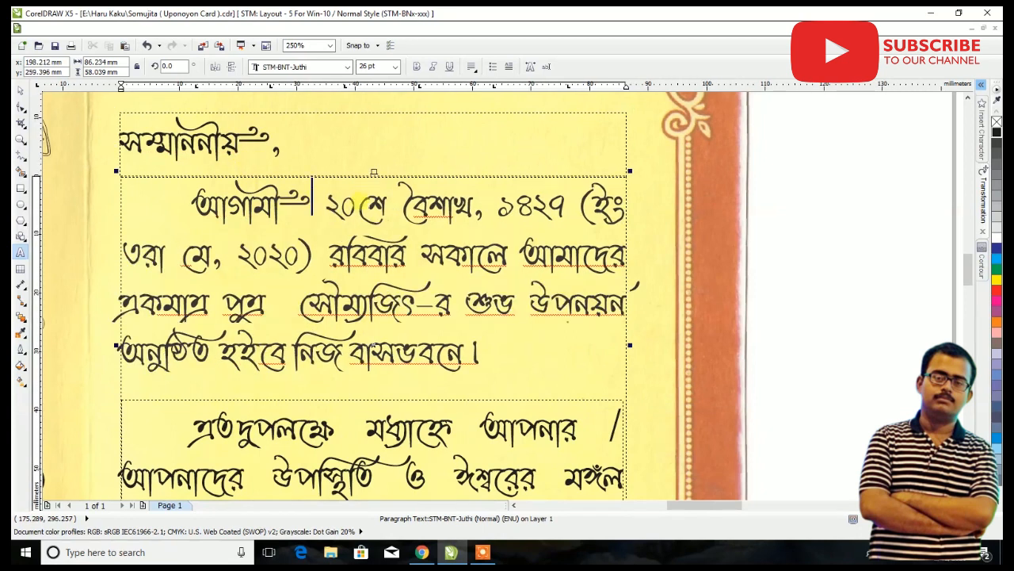
pyautogui.write('-')
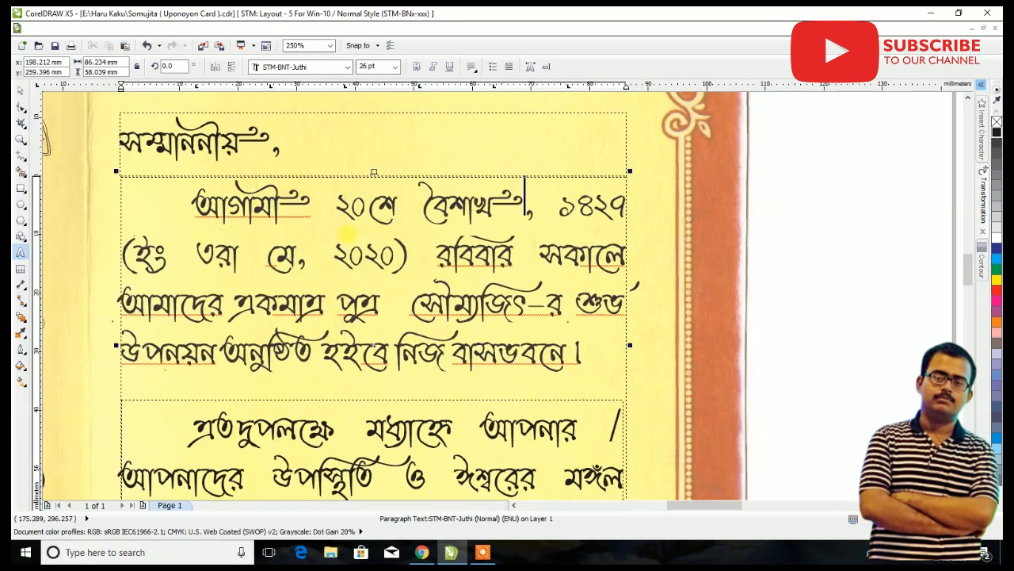
pyautogui.click(292, 249)
pyautogui.write('-')
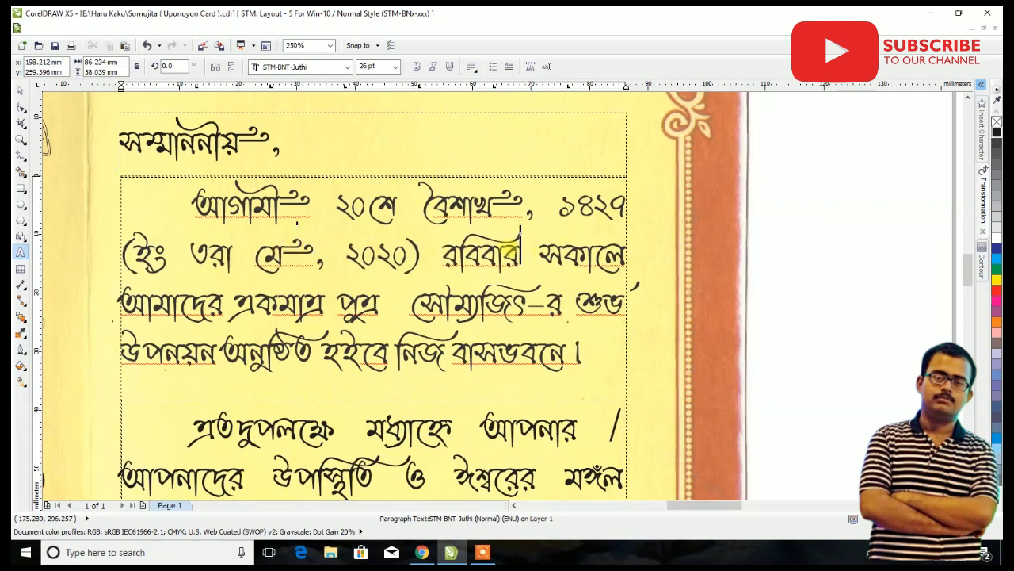
pyautogui.hotkey('ctrl', 'v')
pyautogui.click(624, 254)
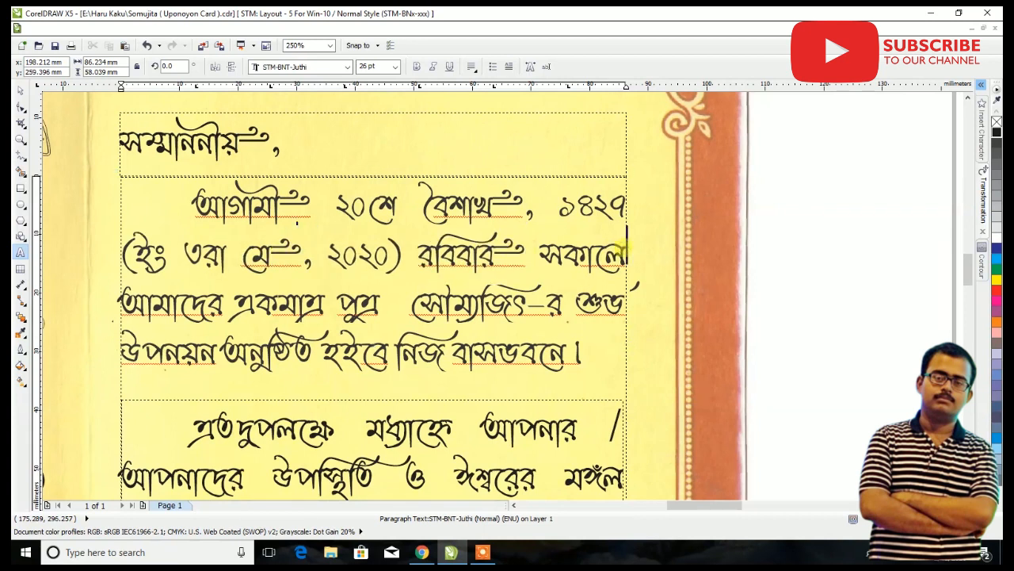
pyautogui.hotkey('ctrl', 'v')
# Add decorative flourishes after আমাদের, একমাত্র and পুত্র in the first invitation paragraph
pyautogui.click(225, 293)
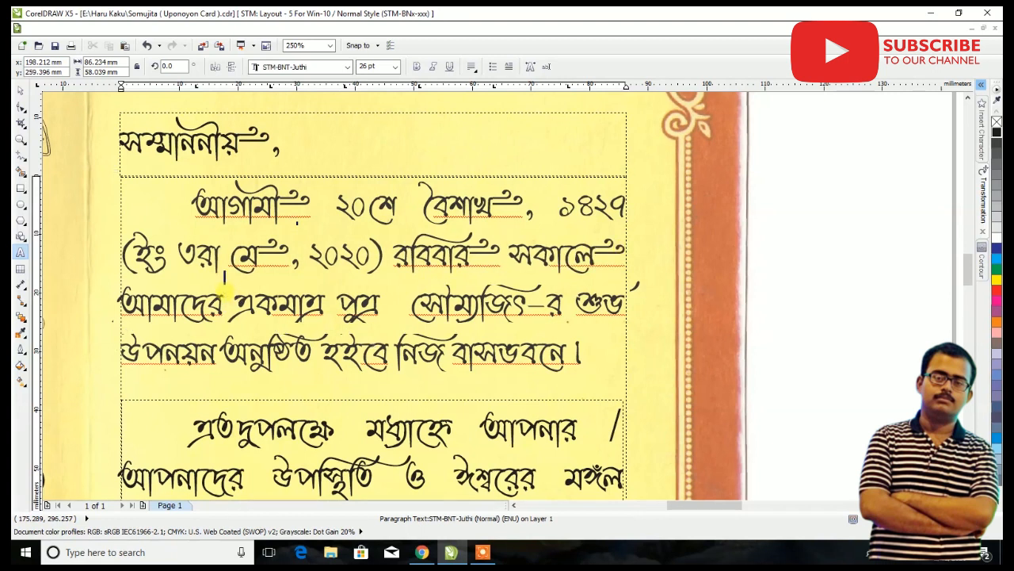
pyautogui.hotkey('ctrl', 'v')
pyautogui.click(363, 297)
pyautogui.hotkey('ctrl', 'v')
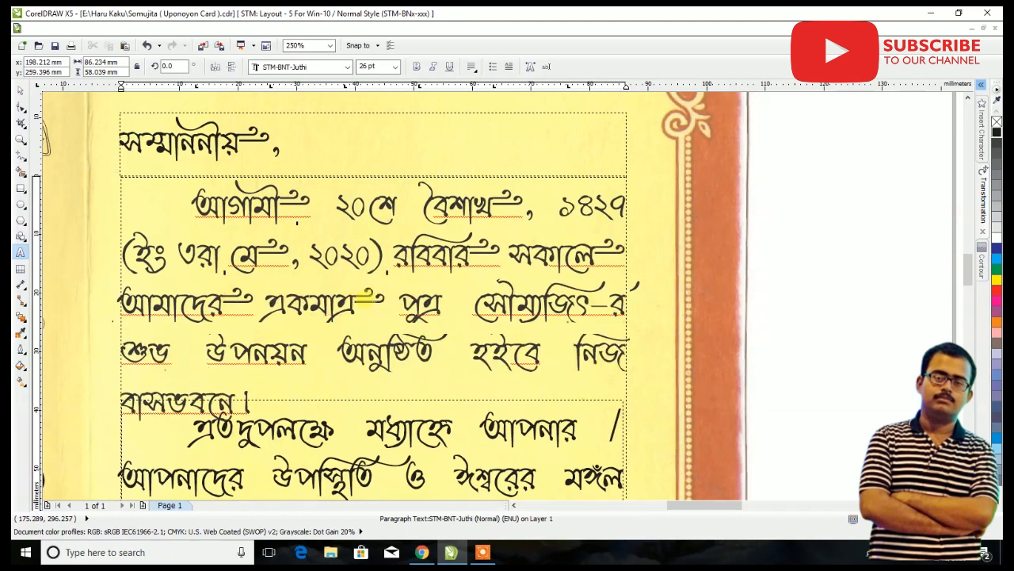
pyautogui.click(444, 296)
pyautogui.hotkey('ctrl', 'v')
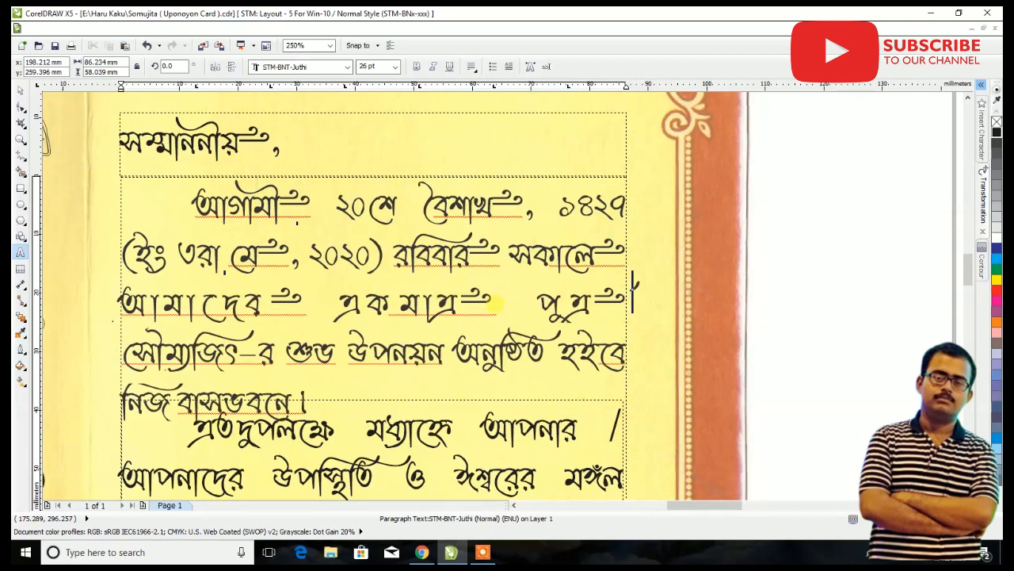
# Try several Bengali fonts on the son's name in the first invitation paragraph, then set it in STM-BNT-Kush at 22 pt
pyautogui.moveTo(287, 353); pyautogui.dragTo(122, 357)
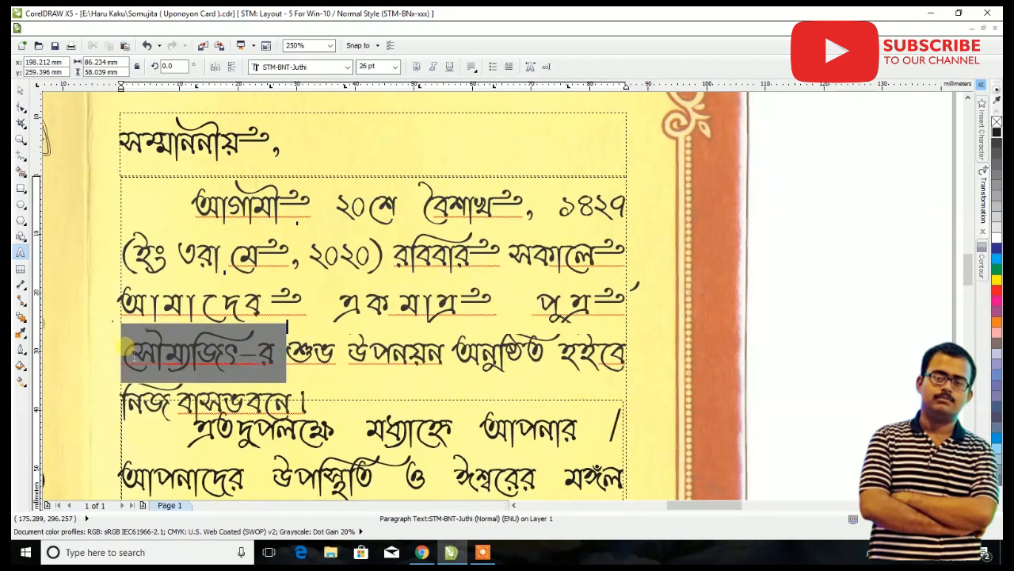
pyautogui.click(347, 69)
pyautogui.press('Up')
pyautogui.press('Up')
pyautogui.press('Up')
pyautogui.press('Up')
pyautogui.press('Up')
pyautogui.press('Up')
pyautogui.press('Up')
pyautogui.press('Up')
pyautogui.press('Up')
pyautogui.press('Up')
pyautogui.press('Up')
pyautogui.press('Up')
pyautogui.press('Up')
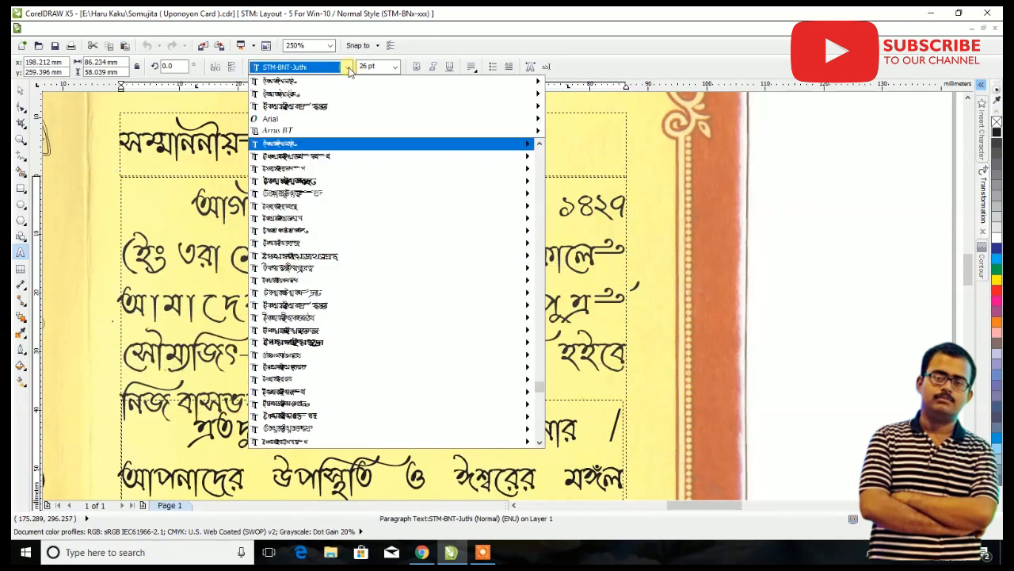
pyautogui.press('Down')
pyautogui.press('Down')
pyautogui.press('Down')
pyautogui.press('Down')
pyautogui.press('Down')
pyautogui.press('Down')
pyautogui.press('Down')
pyautogui.press('Down')
pyautogui.press('Down')
pyautogui.press('Down')
pyautogui.press('Down')
pyautogui.press('Down')
pyautogui.press('Down')
pyautogui.press('Down')
pyautogui.press('Down')
pyautogui.press('Down')
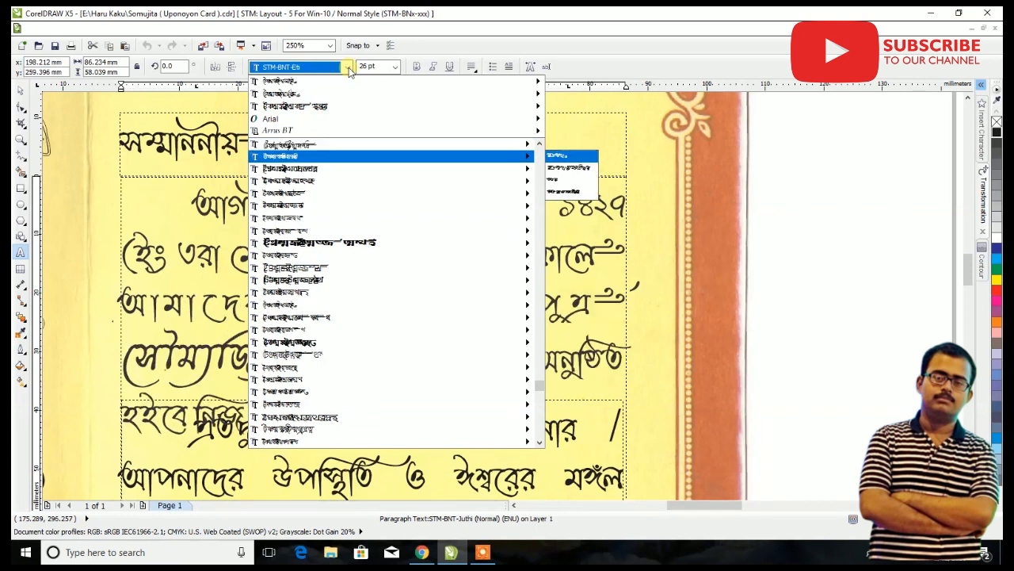
pyautogui.press('Up')
pyautogui.press('Down')
pyautogui.press('Down')
pyautogui.press('Down')
pyautogui.press('Down')
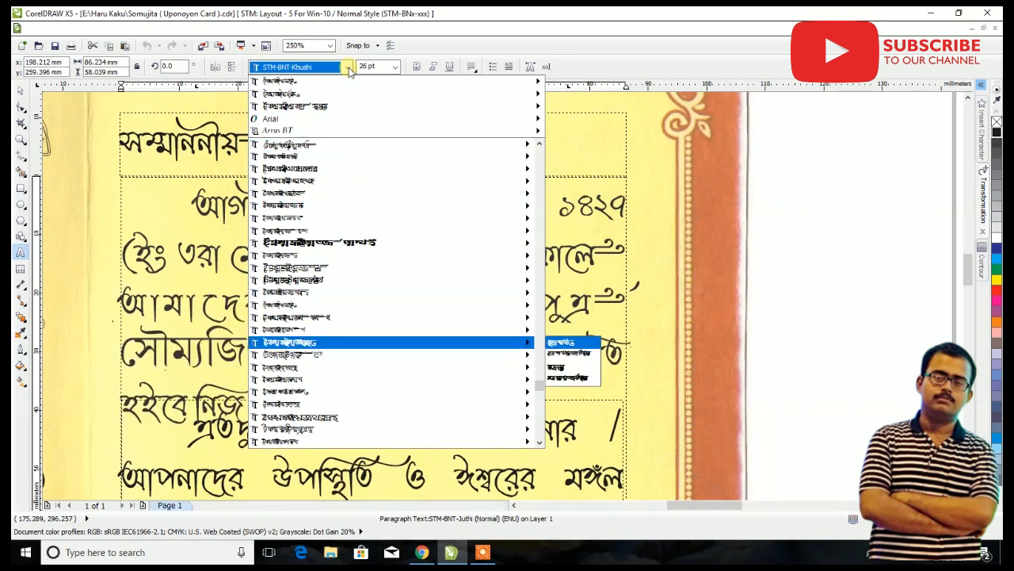
pyautogui.press('Down')
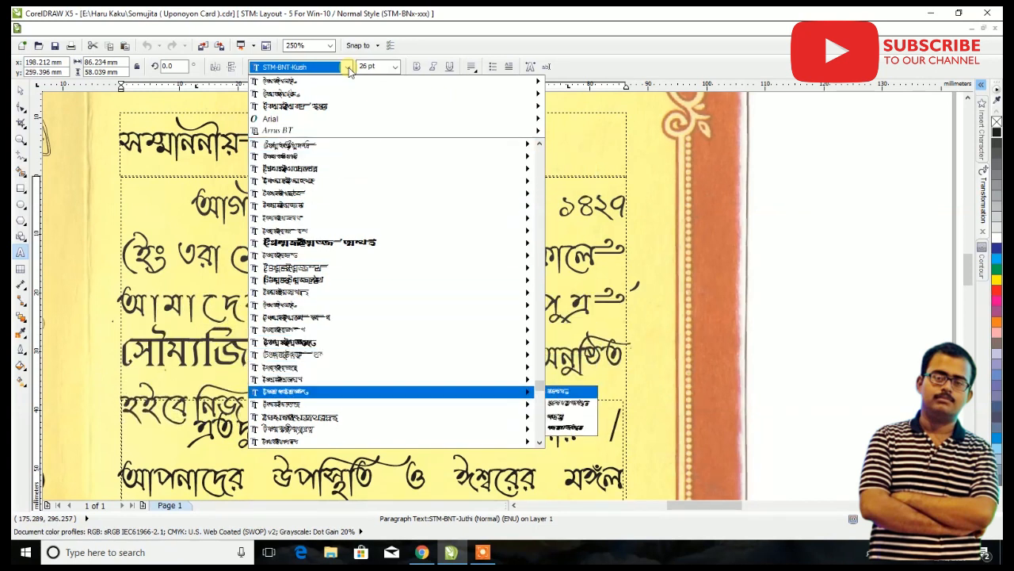
pyautogui.press('Return')
pyautogui.press('Tab')
pyautogui.write('22')
pyautogui.press('Return')
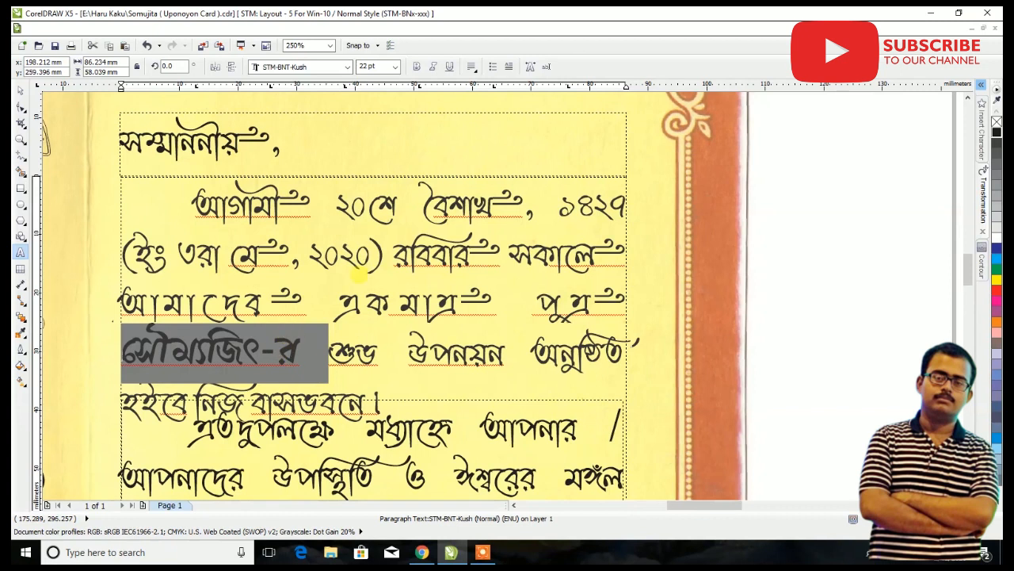
# Add decorative flourishes after শুভ, উপনয়ন and অনুষ্ঠিত in the first invitation paragraph
pyautogui.moveTo(381, 342); pyautogui.dragTo(374, 348)
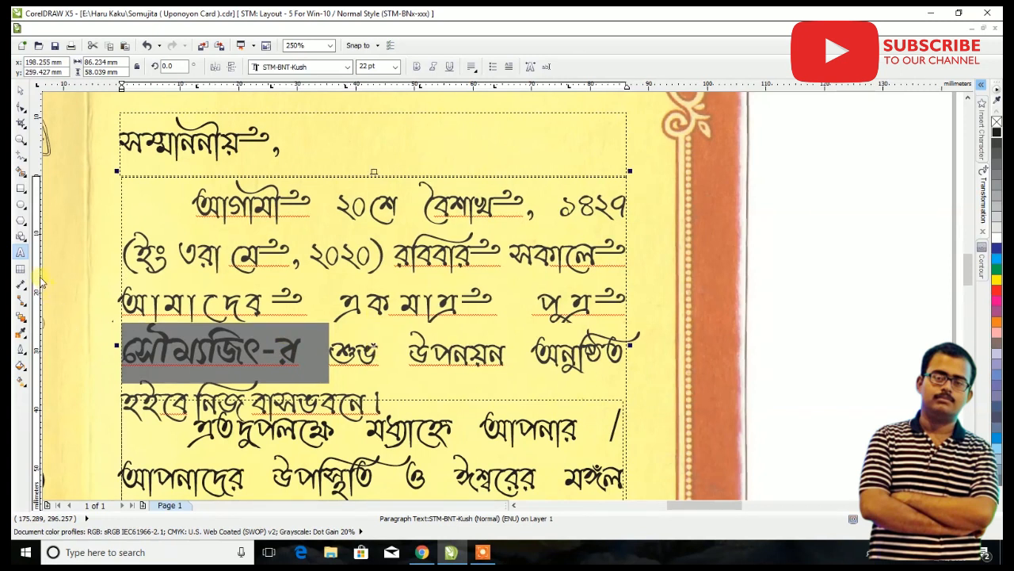
pyautogui.click(383, 346)
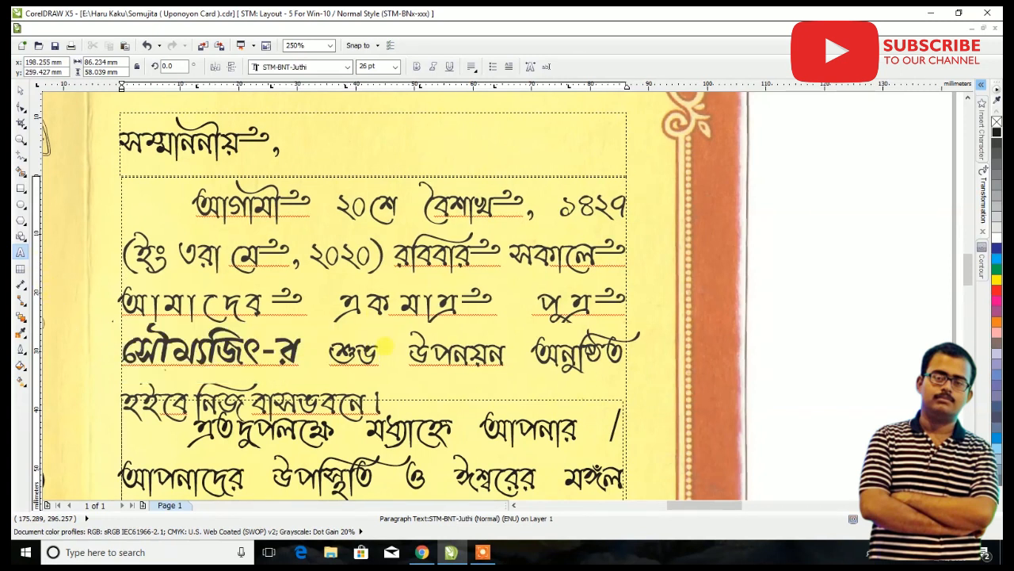
pyautogui.click(515, 351)
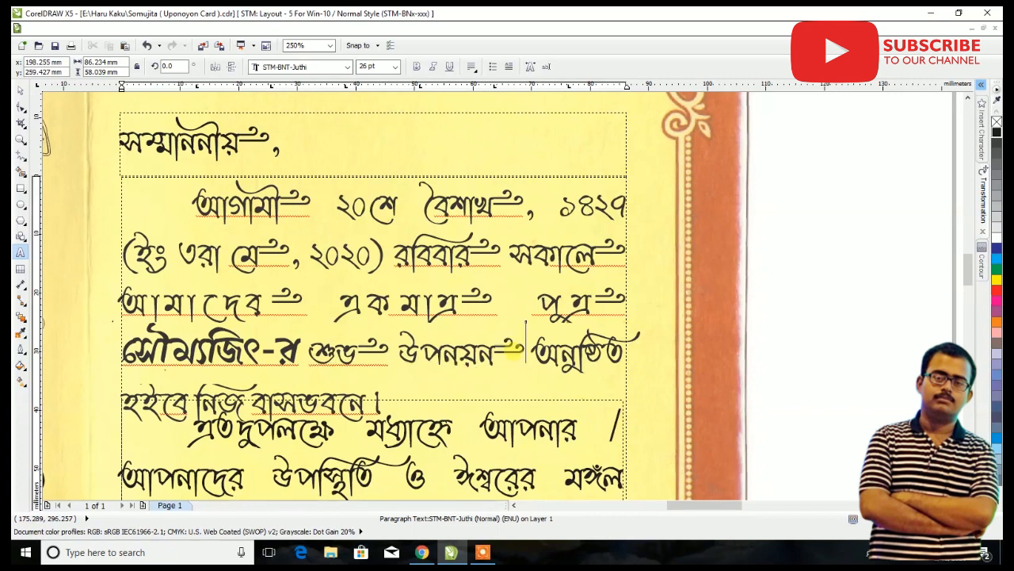
pyautogui.click(610, 349)
pyautogui.write('~')
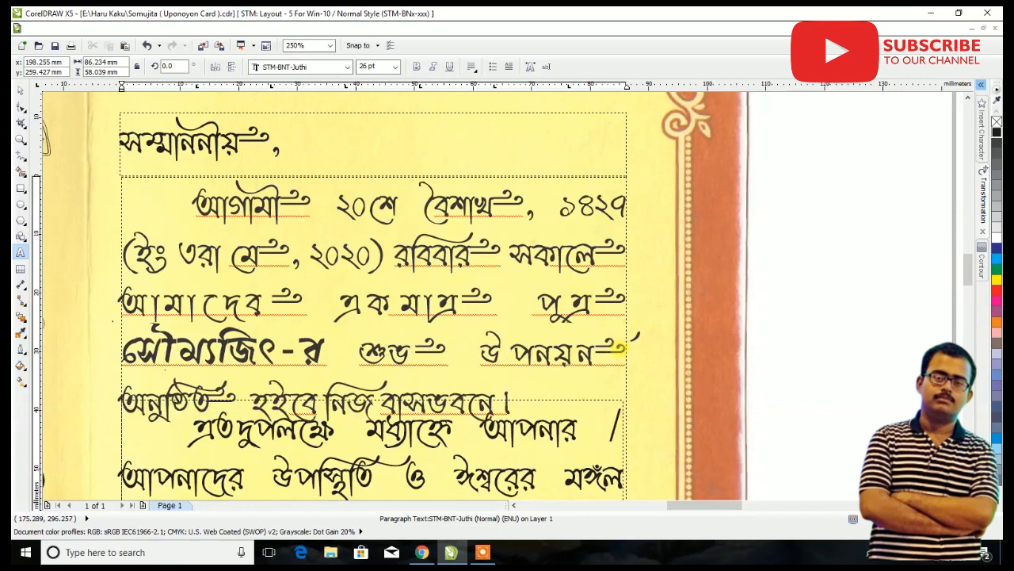
# Move the second invitation paragraph down the right page, clear of the first paragraph
pyautogui.scroll(-2, 200, 159)
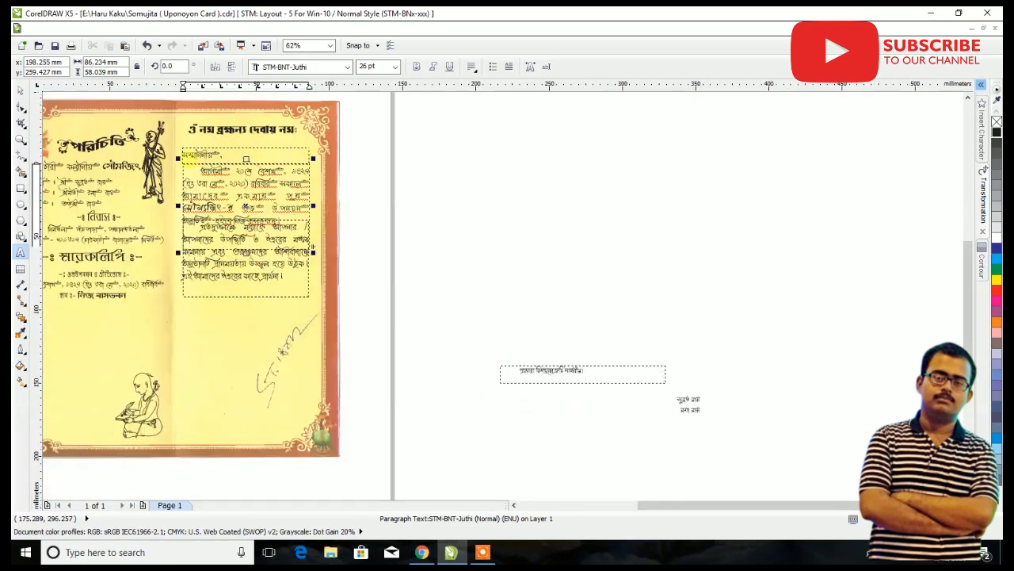
pyautogui.click(21, 89)
pyautogui.moveTo(251, 277); pyautogui.dragTo(242, 360)
# Re-enter the flourish after আমাদের and try to close the gap before the son's name in the first paragraph
pyautogui.scroll(2, 245, 194)
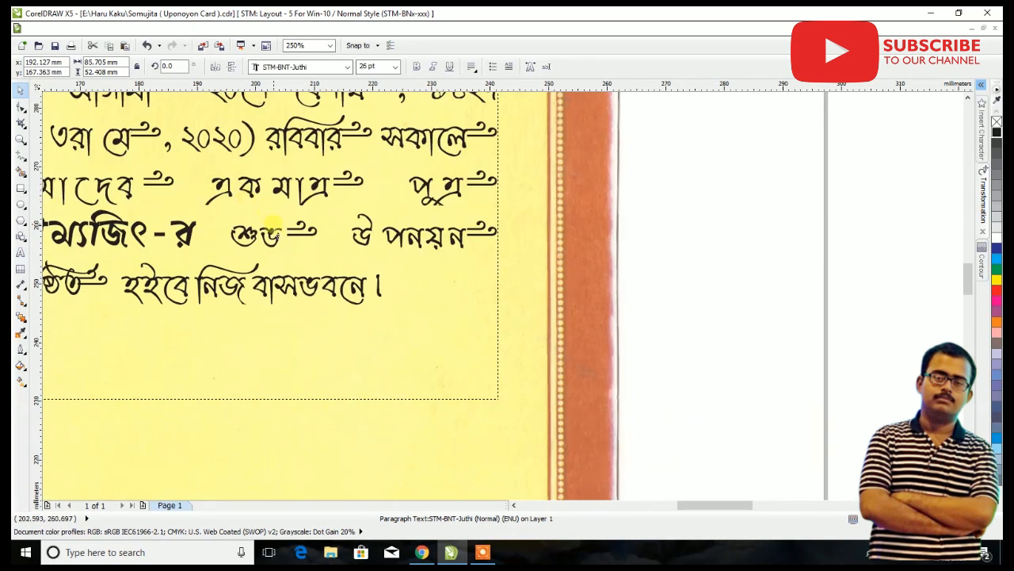
pyautogui.scroll(-1, 107, 174)
pyautogui.scroll(1, 107, 173)
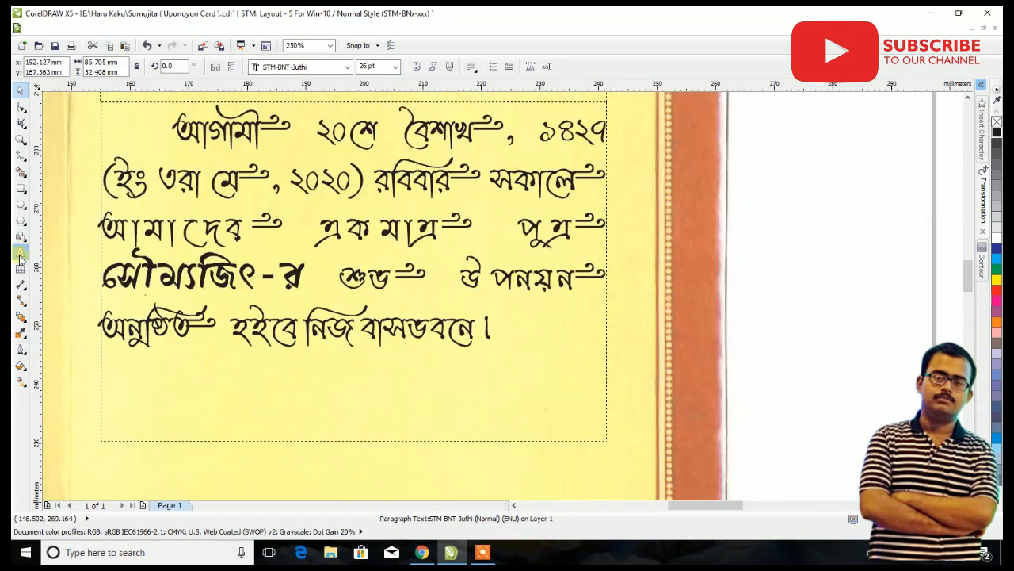
pyautogui.click(22, 252)
pyautogui.click(299, 227)
pyautogui.press('BackSpace')
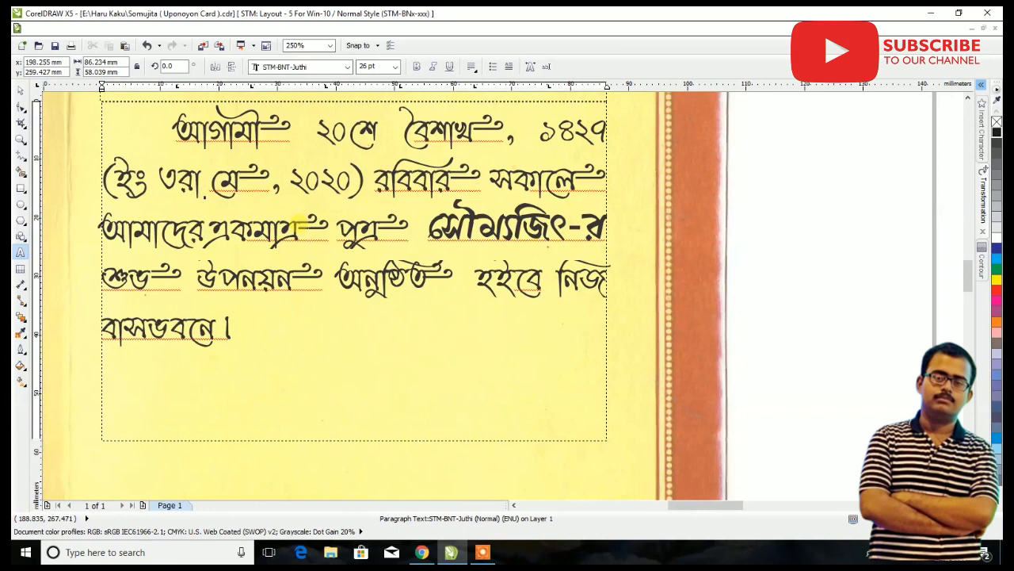
pyautogui.write('~')
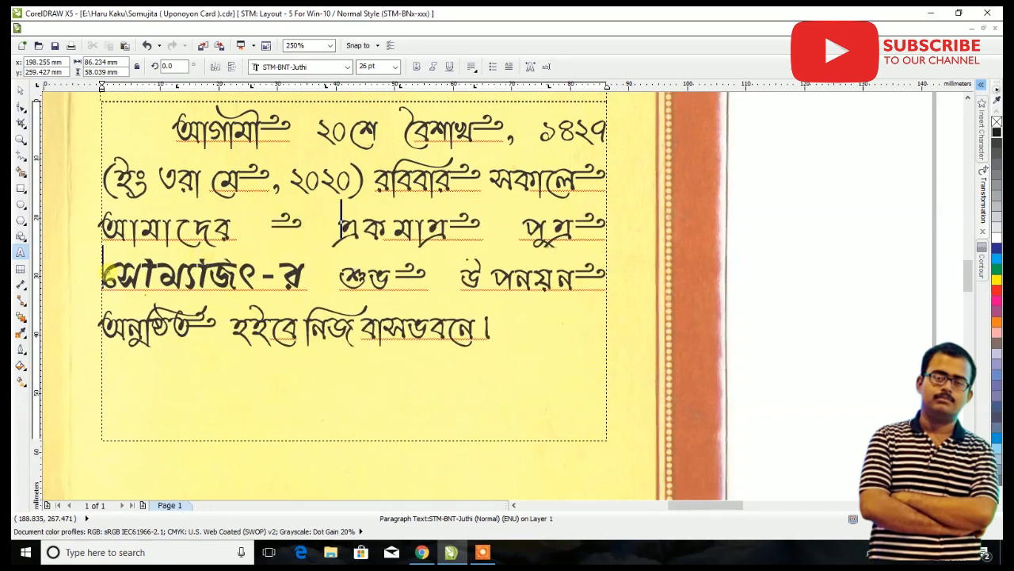
pyautogui.click(107, 273)
pyautogui.press('BackSpace')
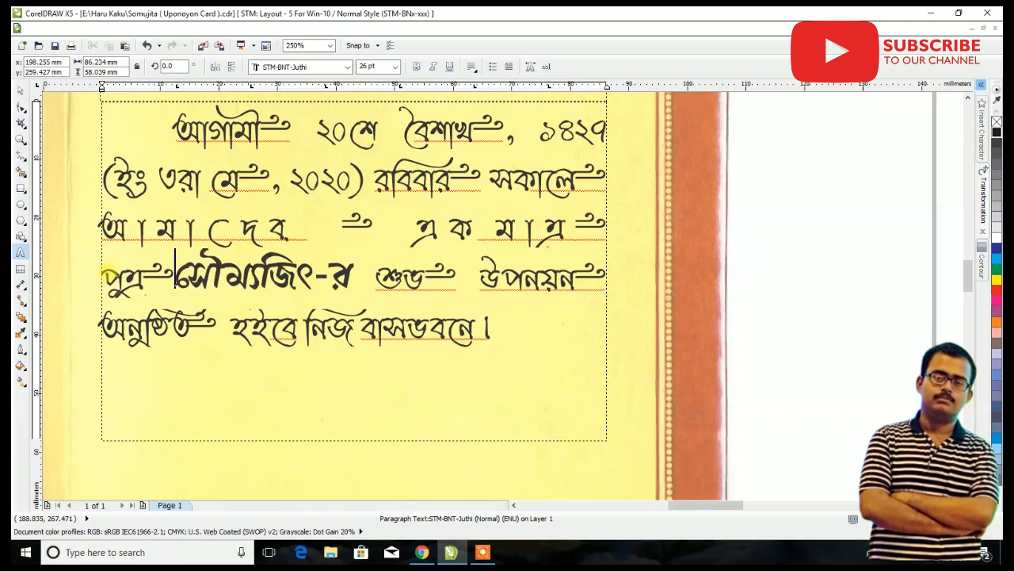
# Indent the first paragraph's opening line by one more tab and remove the space between আমাদের and its flourish
pyautogui.click(175, 133)
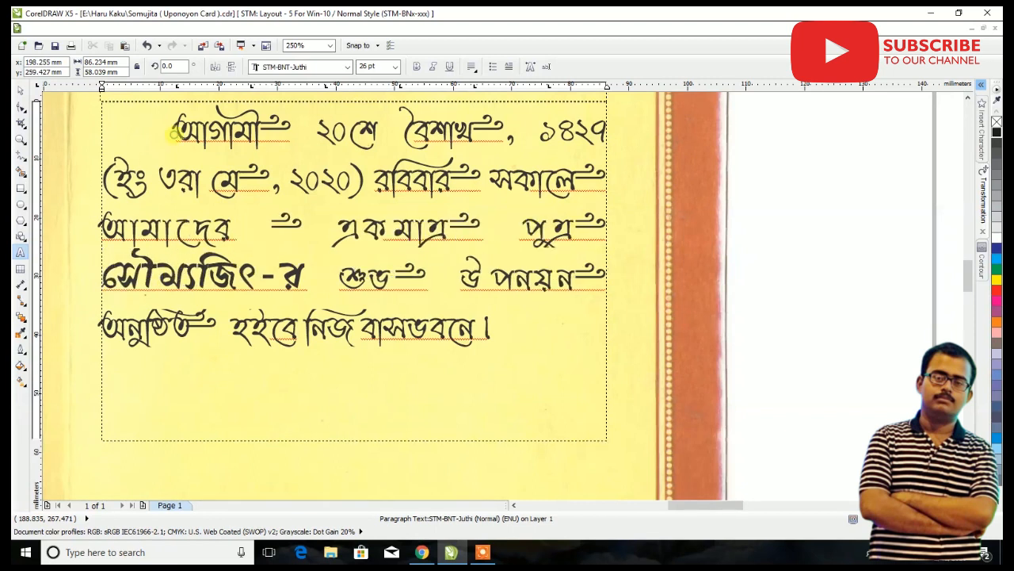
pyautogui.press('Tab')
pyautogui.click(352, 221)
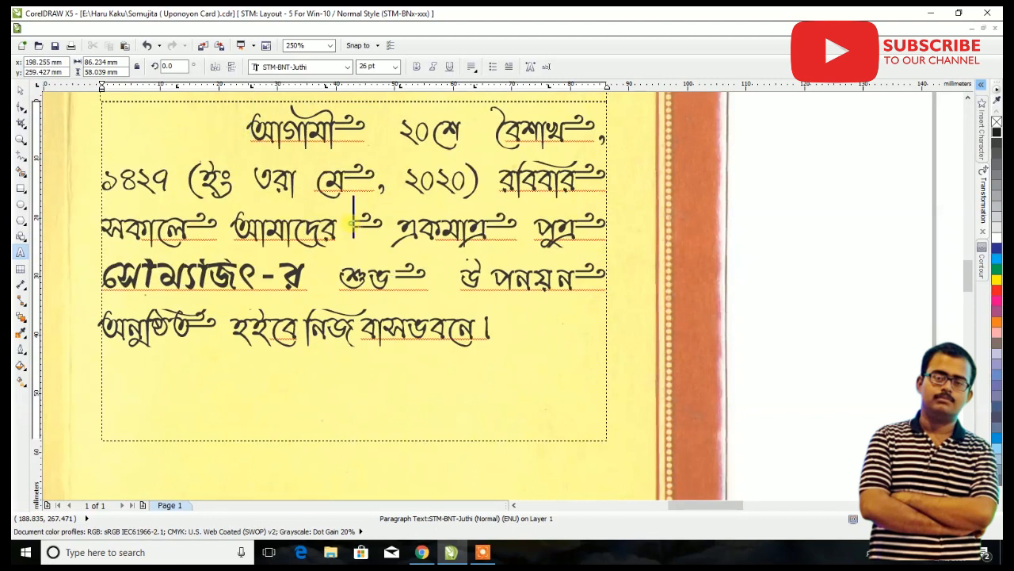
pyautogui.press('BackSpace')
# Add decorative flourishes after হইবে, নিজ and বাসভবনে at the end of the first invitation paragraph
pyautogui.scroll(-1, 352, 224)
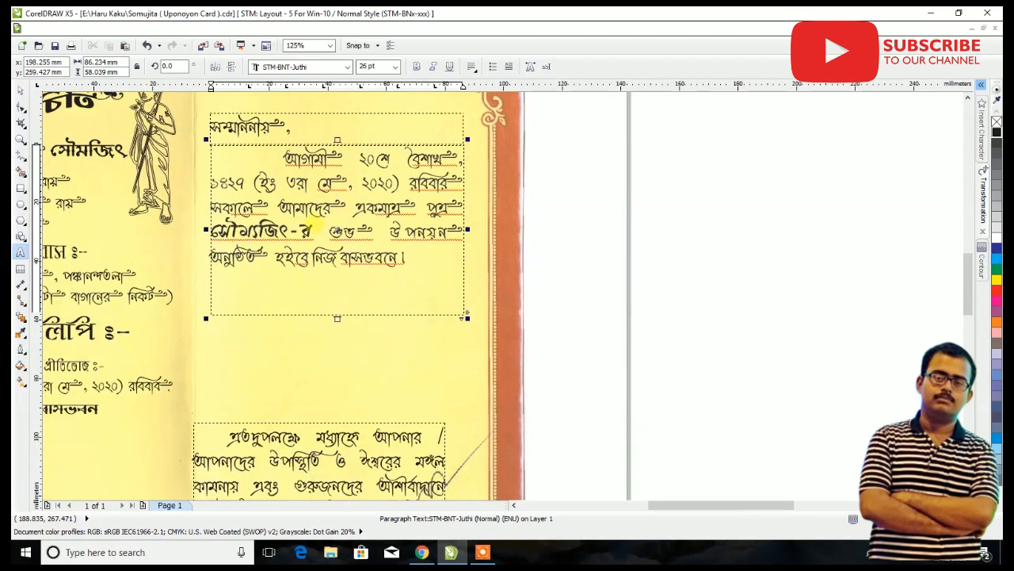
pyautogui.click(310, 256)
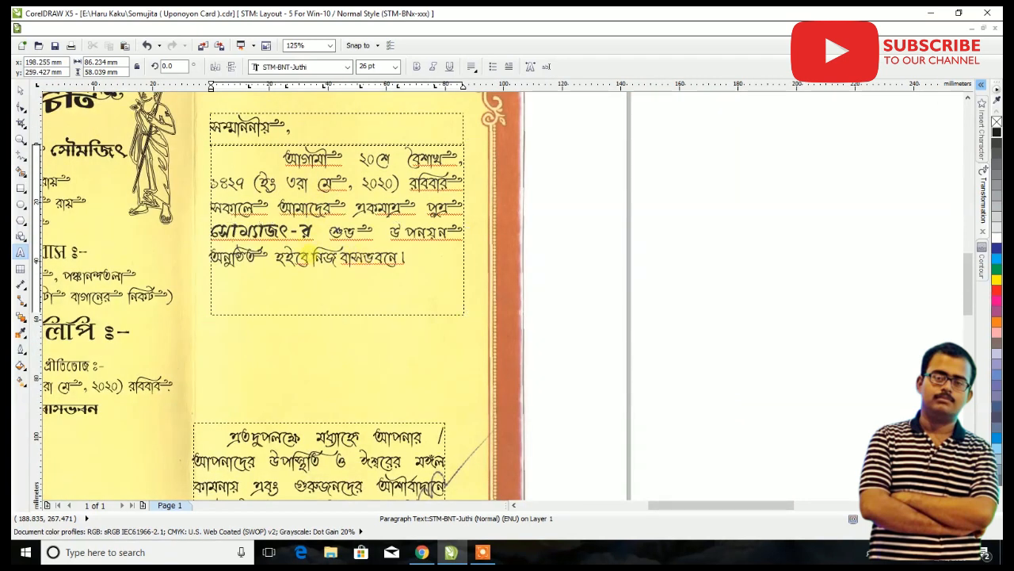
pyautogui.write('~')
pyautogui.scroll(2, 357, 255)
pyautogui.click(342, 254)
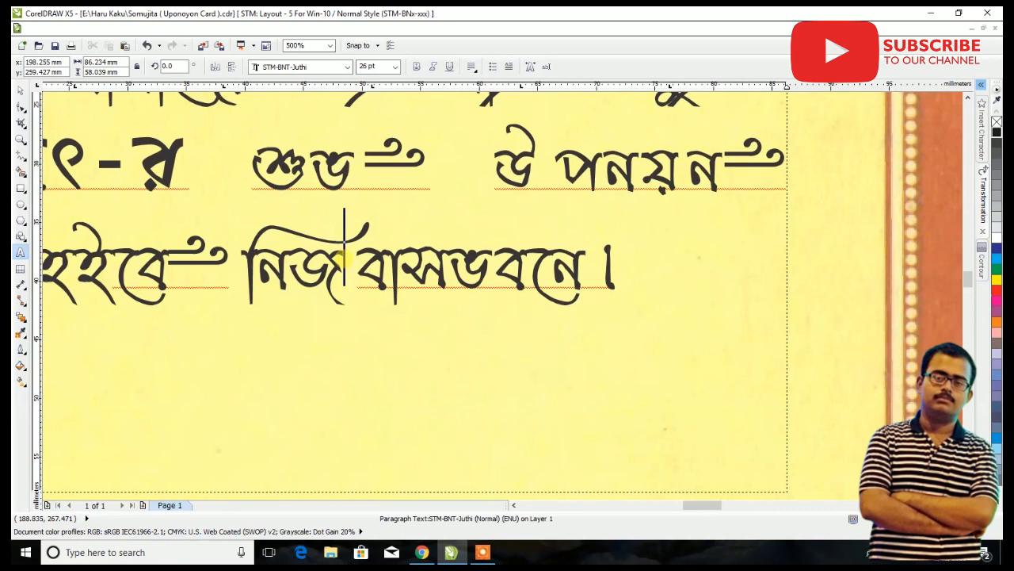
pyautogui.write('~')
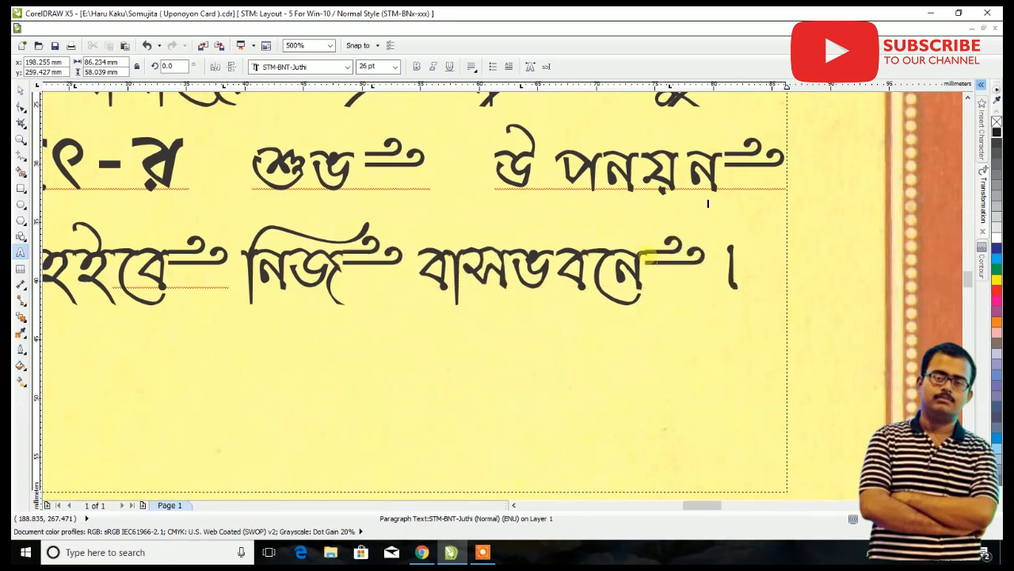
# Shorten the first paragraph's text frame to about 44 mm and align the second paragraph directly beneath it
pyautogui.scroll(-3, 306, 236)
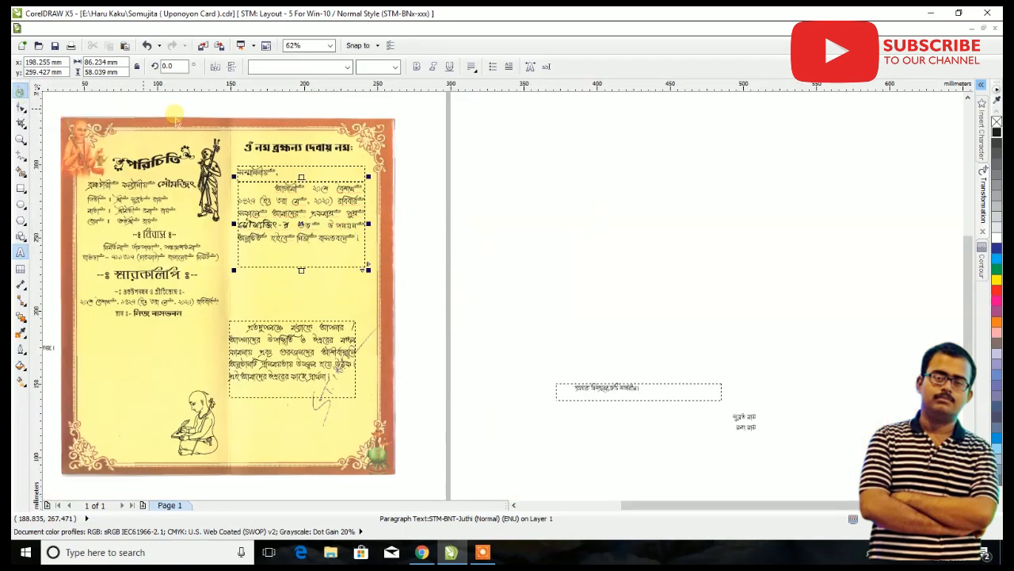
pyautogui.click(21, 89)
pyautogui.scroll(1, 292, 197)
pyautogui.moveTo(306, 334); pyautogui.dragTo(294, 290)
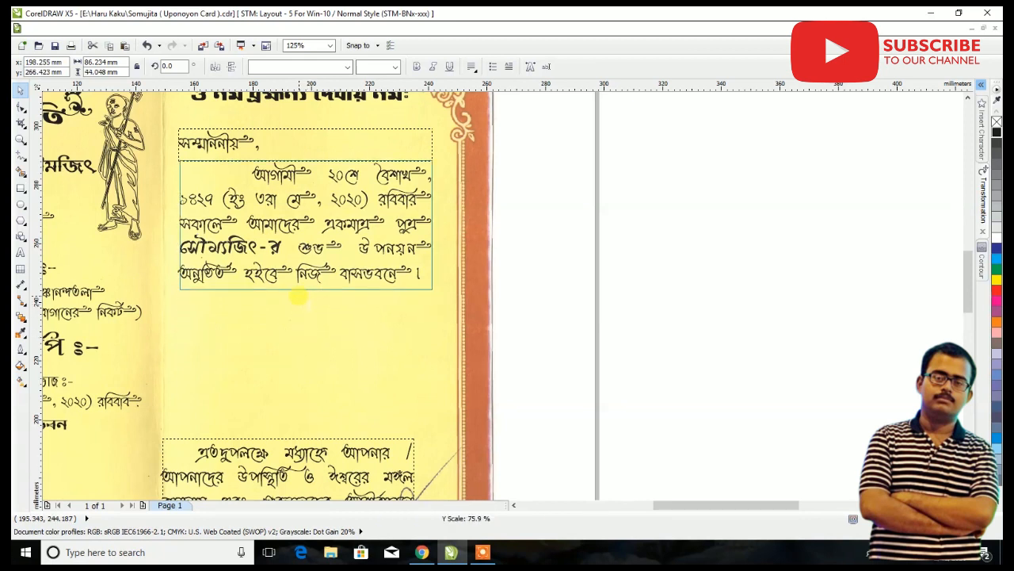
pyautogui.moveTo(300, 449); pyautogui.dragTo(319, 301)
# Add a flourish after এতদুপলক্ষে and insert উক্তদিনে with its own flourish before মধ্যাহ্নে in the second paragraph
pyautogui.click(20, 252)
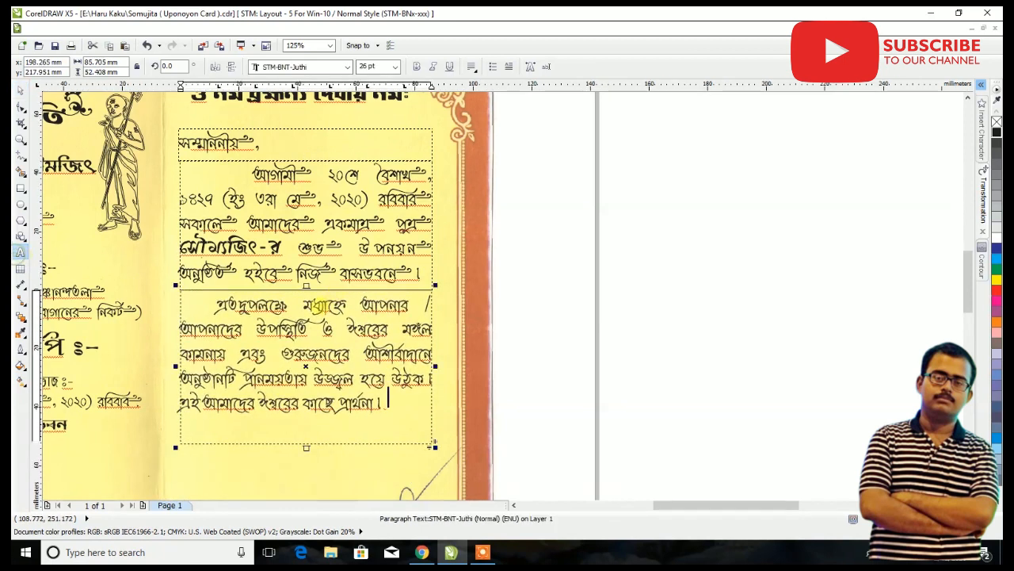
pyautogui.scroll(1, 293, 302)
pyautogui.click(284, 303)
pyautogui.hotkey('ctrl', 'v')
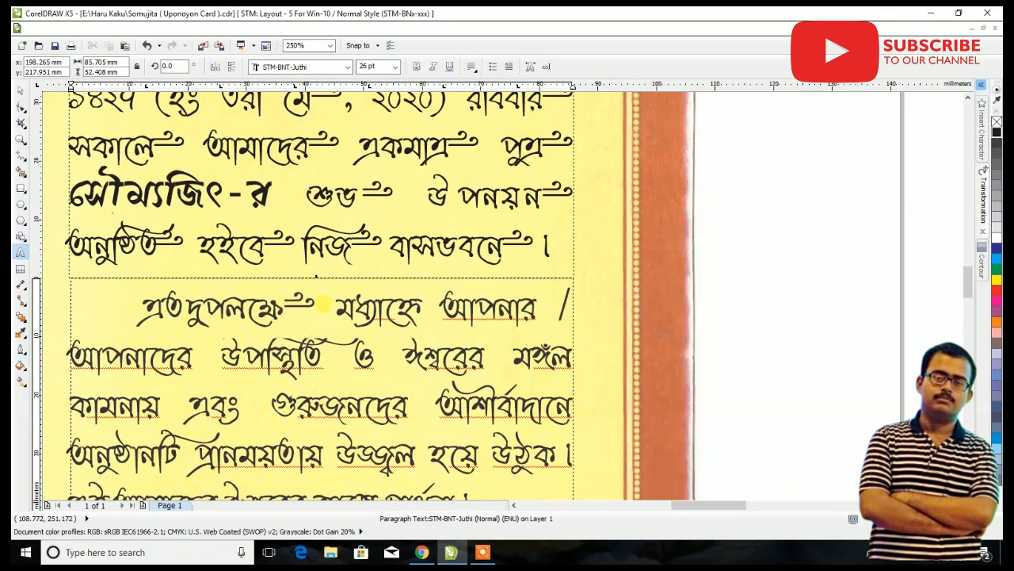
pyautogui.click(339, 297)
pyautogui.write('উত্ত')
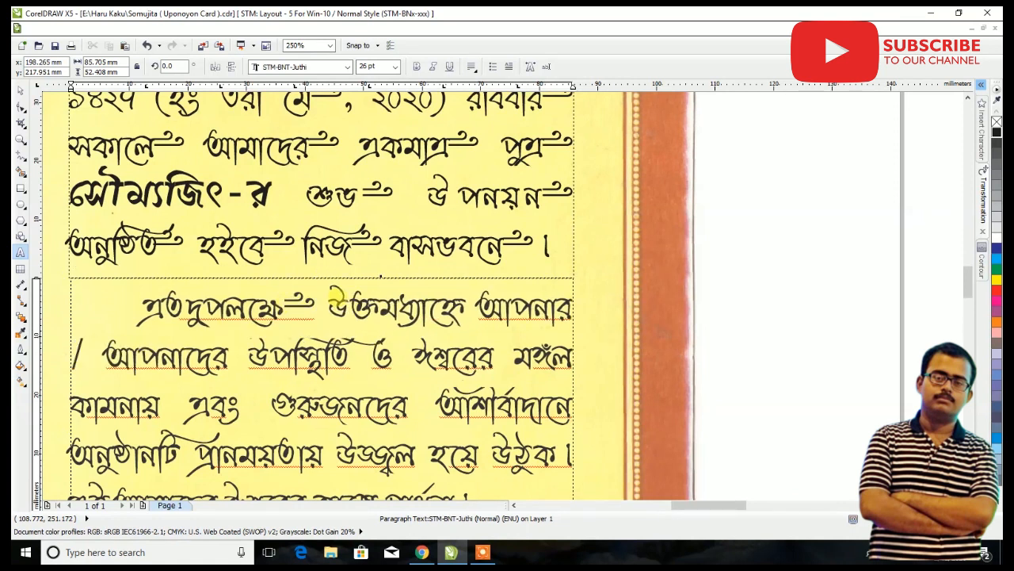
pyautogui.write('দিনে')
pyautogui.hotkey('ctrl', 'v')
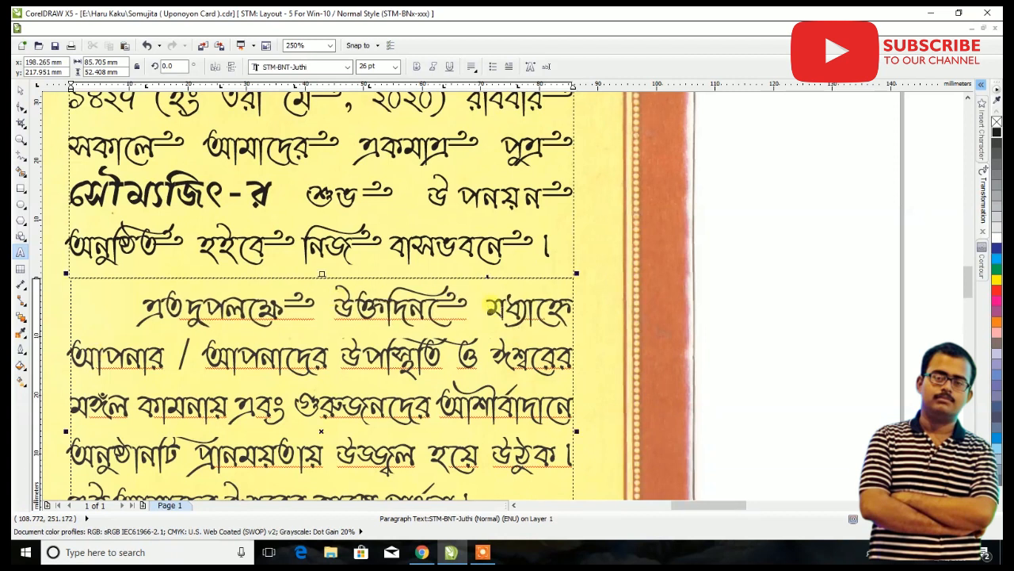
# Correct উক্তদিন to উক্তদিনে before its flourish and add a flourish after মধ্যাহ্নে in the second paragraph
pyautogui.click(566, 306)
pyautogui.hotkey('ctrl', 'v')
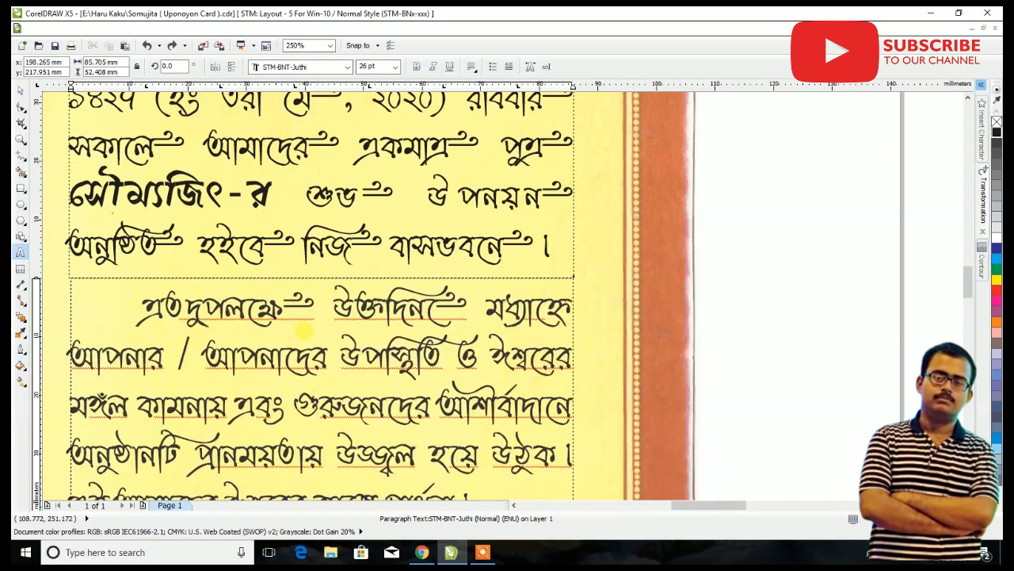
pyautogui.press('BackSpace')
pyautogui.press('BackSpace')
pyautogui.write('নে')
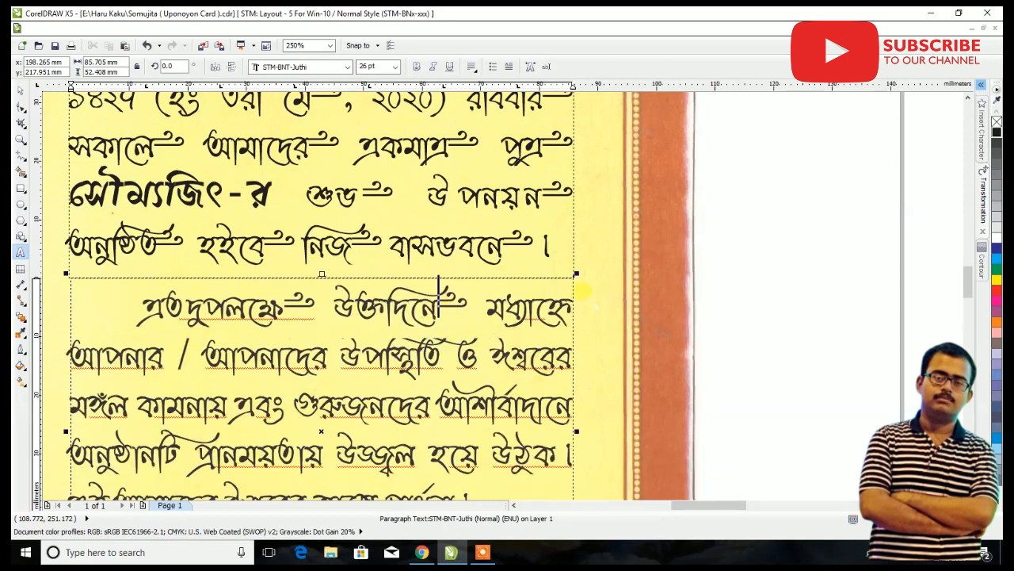
pyautogui.write('= আপনার / আপনাদের উপস্থিতি')
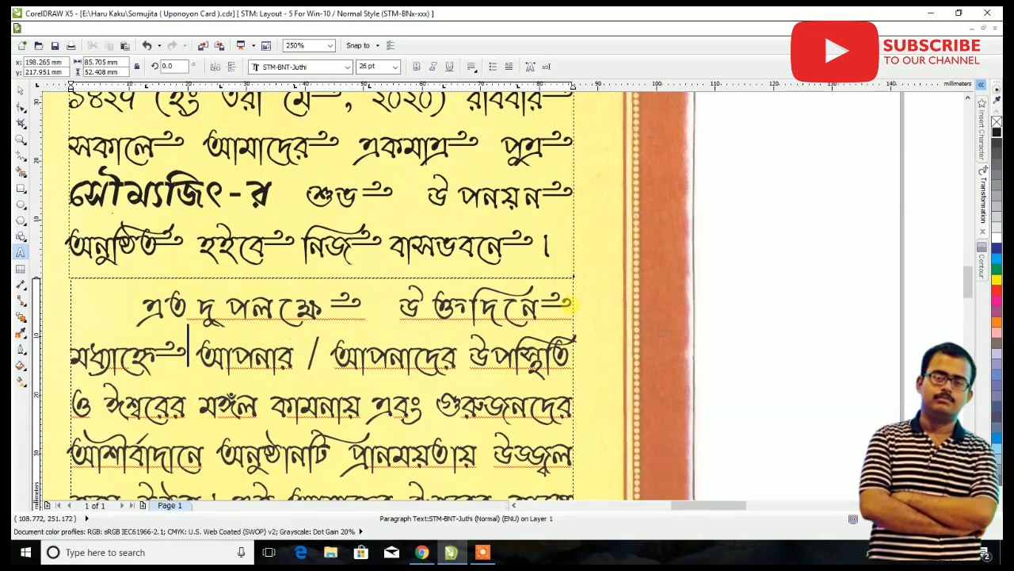
# Add decorative flourishes after আপনার and আপনাদের on either side of the slash in the second paragraph
pyautogui.click(298, 351)
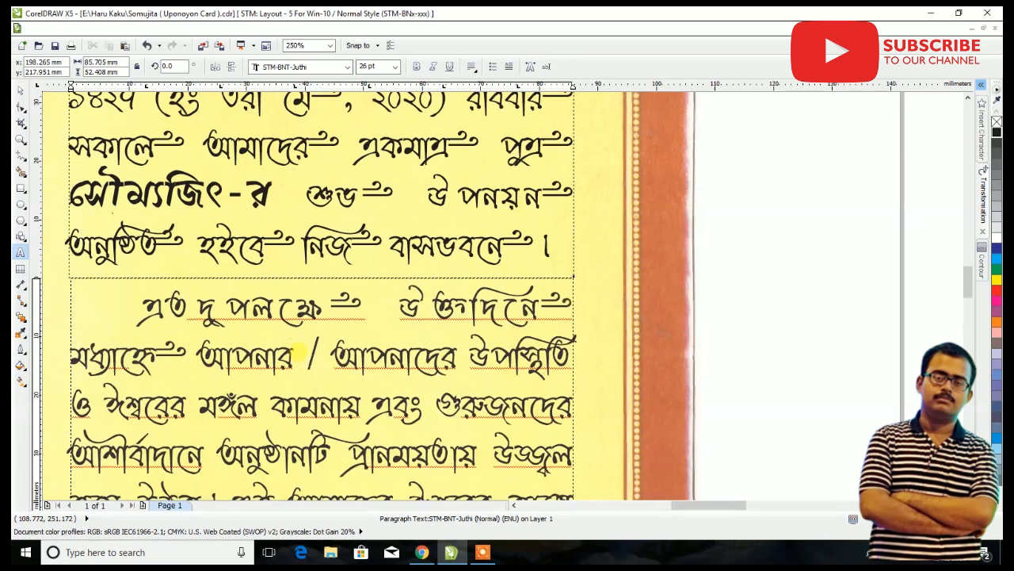
pyautogui.write('=')
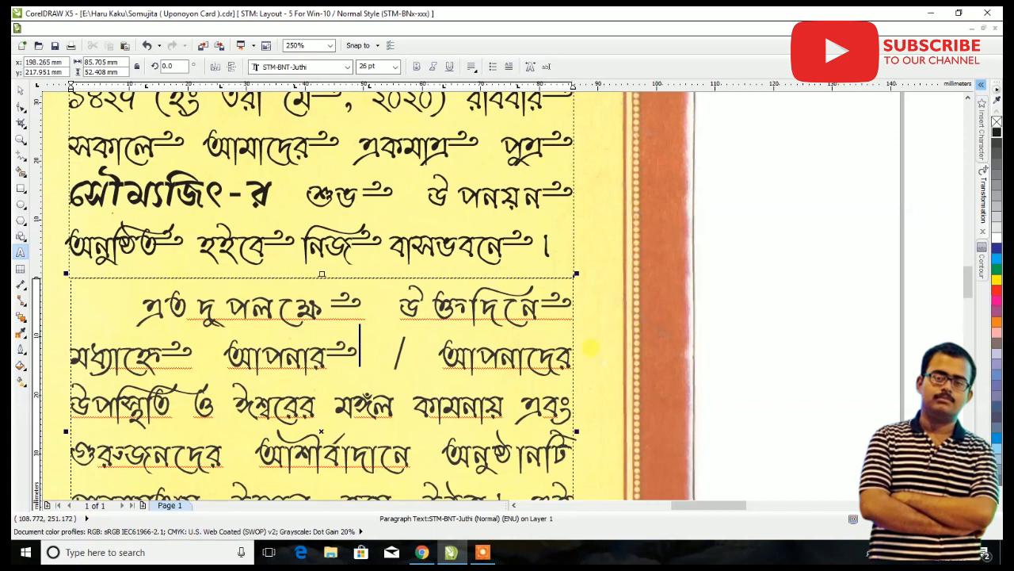
pyautogui.click(564, 348)
pyautogui.write('=')
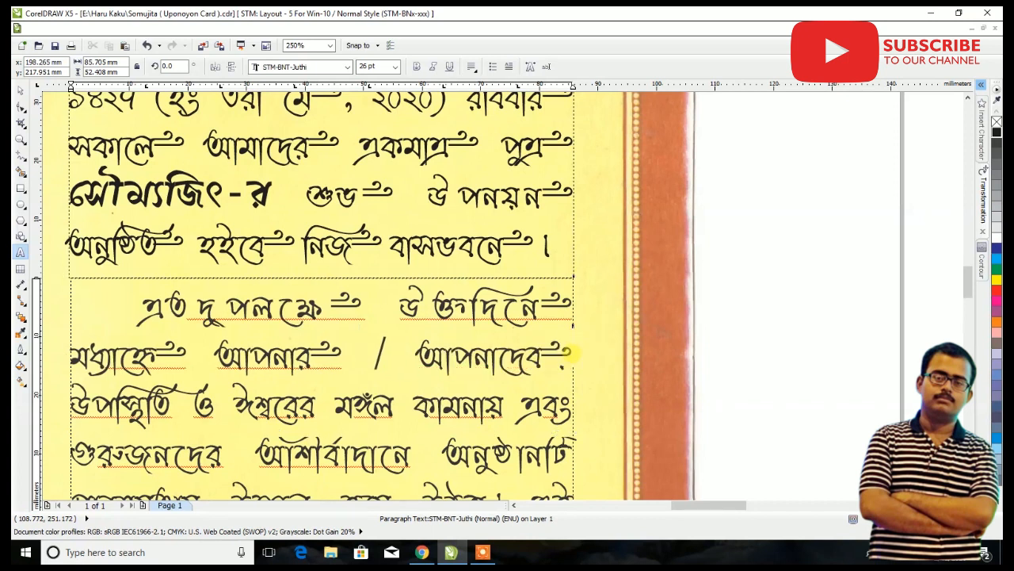
pyautogui.press('BackSpace')
pyautogui.press('Right')
pyautogui.write('=')
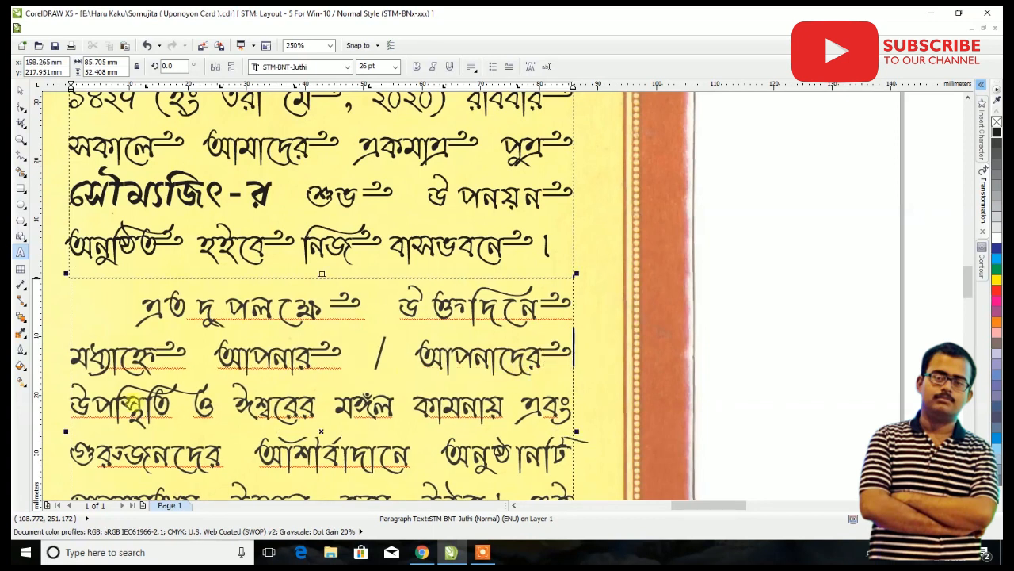
# Add decorative flourishes after উপস্থিতি, ঈশ্বরের and মঙ্গল in the second paragraph's third line
pyautogui.click(171, 406)
pyautogui.write('=')
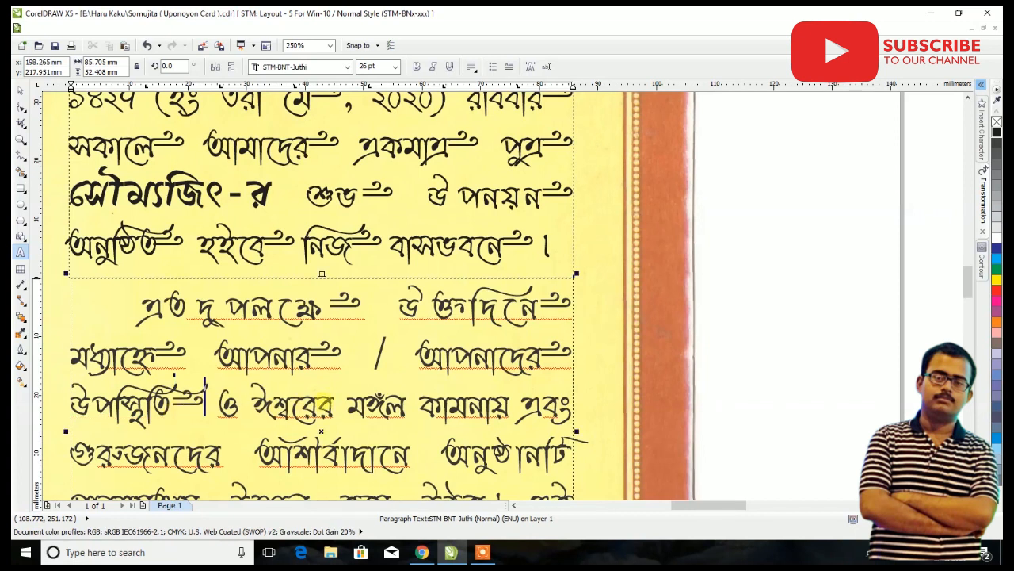
pyautogui.click(336, 402)
pyautogui.write('=')
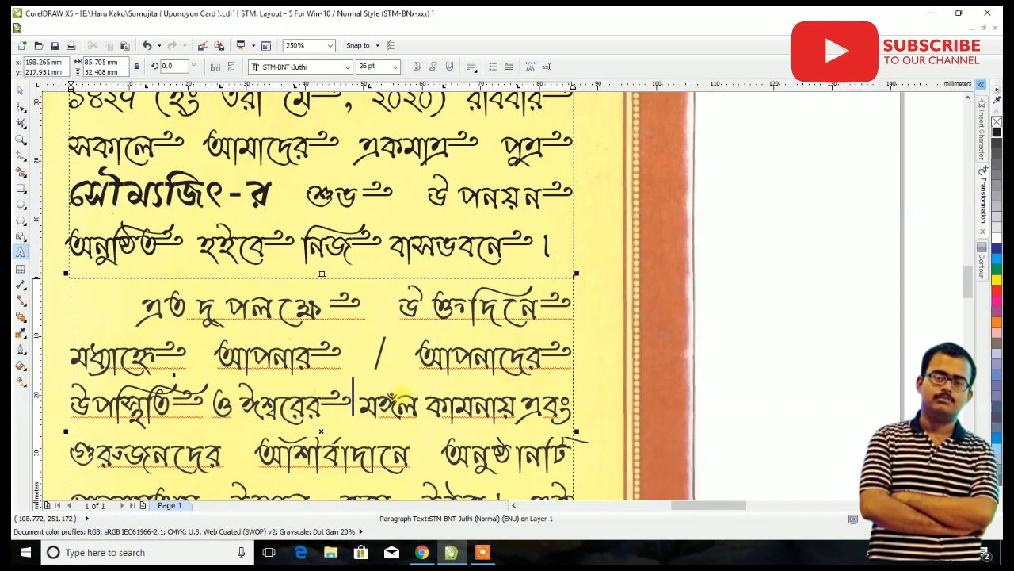
pyautogui.click(412, 404)
pyautogui.write('=')
# Indent the second paragraph's opening line further and add flourishes after কামনায়, গুরুজনদের and আশীর্বাদানে
pyautogui.click(147, 305)
pyautogui.click(574, 402)
pyautogui.click(574, 402)
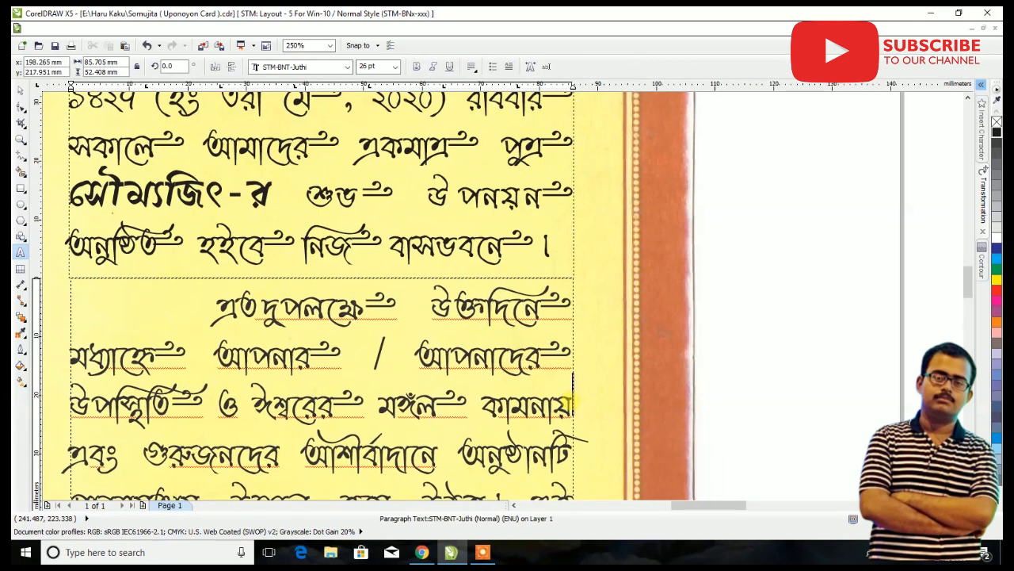
pyautogui.write('=')
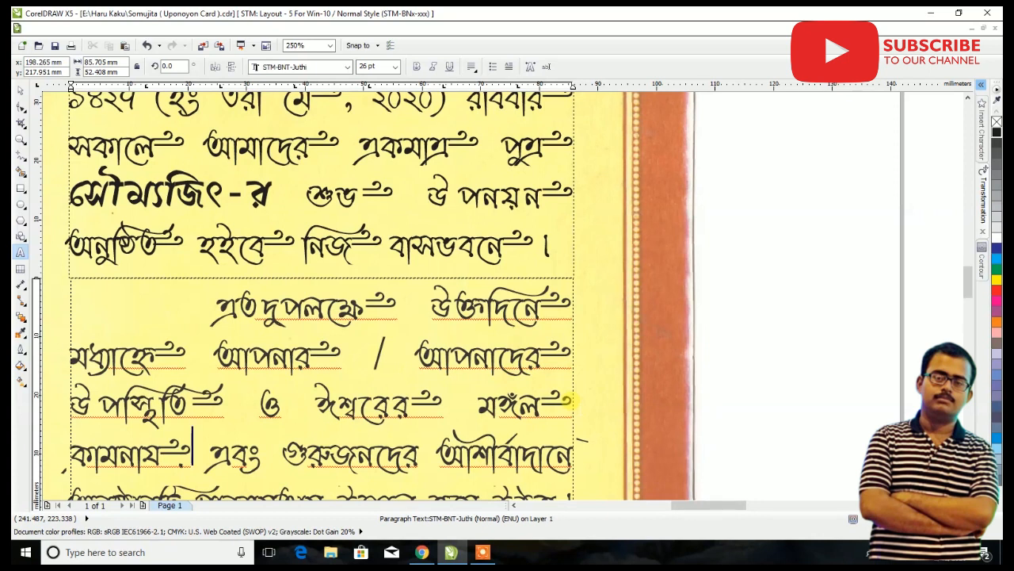
pyautogui.press('BackSpace')
pyautogui.write('়')
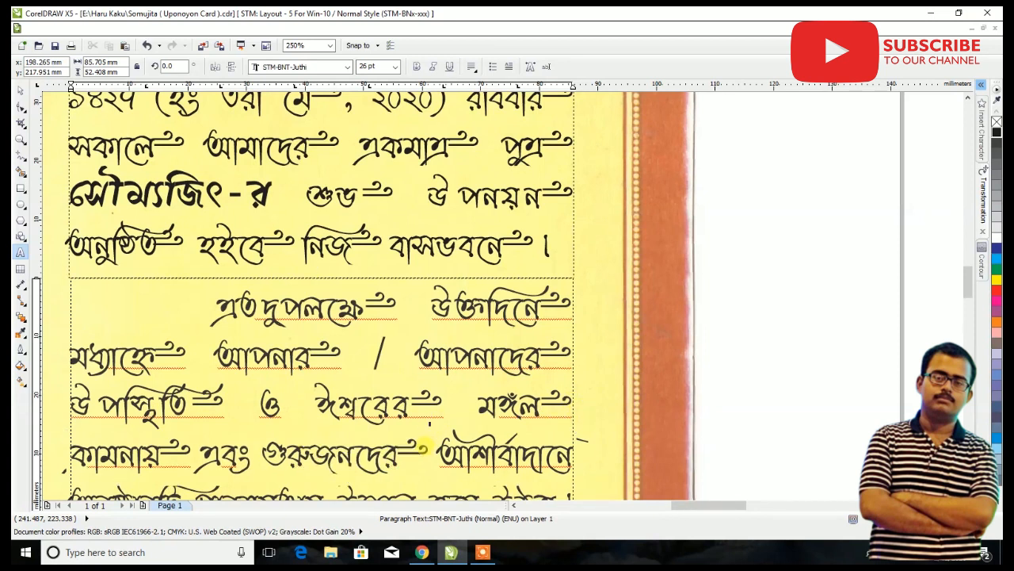
pyautogui.click(573, 445)
pyautogui.write('~')
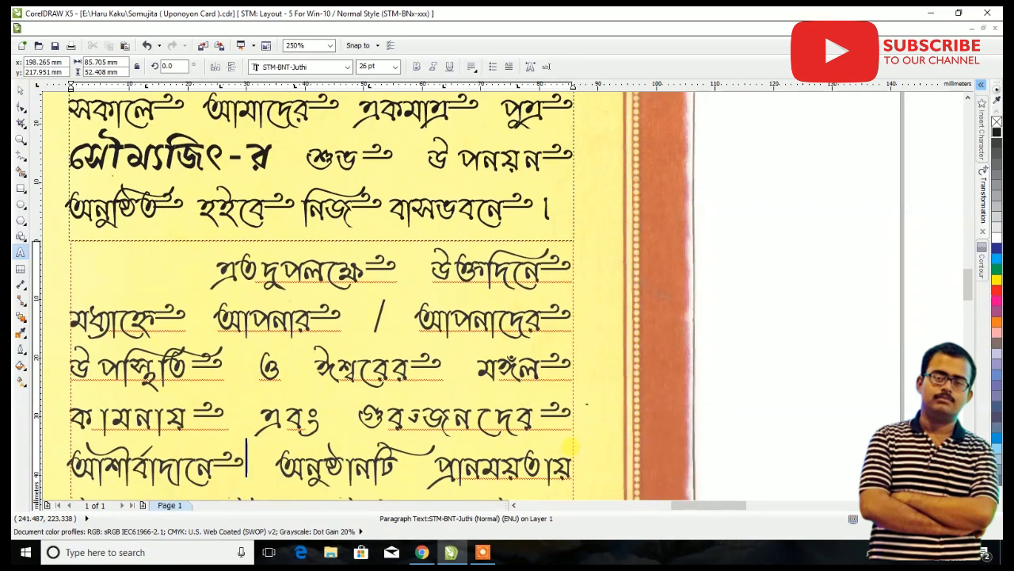
# Lengthen the second paragraph's text frame downward to about 76 mm so all its lines fit
pyautogui.scroll(-2, 379, 265)
pyautogui.scroll(1, 365, 325)
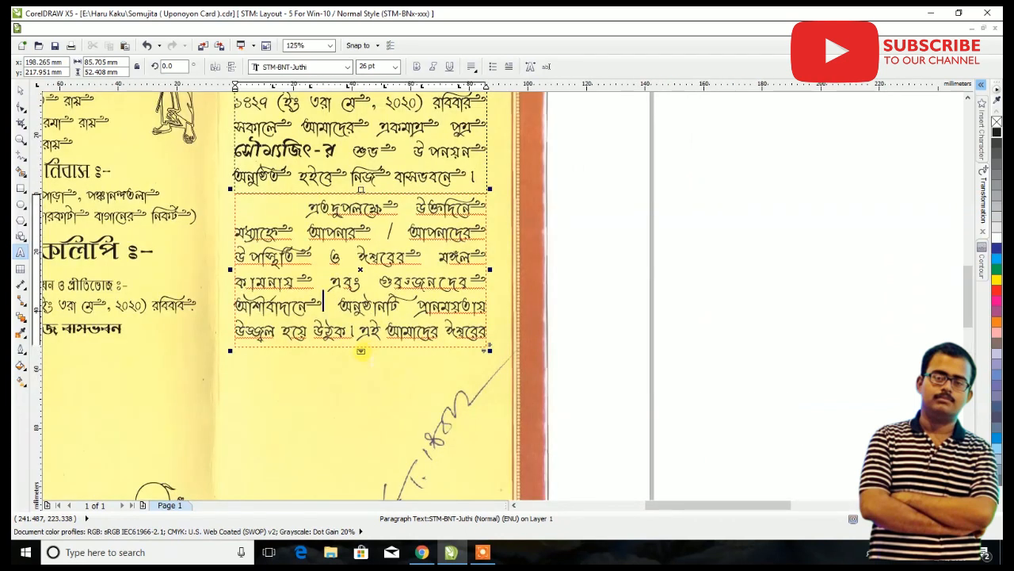
pyautogui.moveTo(361, 351); pyautogui.dragTo(361, 416)
pyautogui.scroll(1, 404, 301)
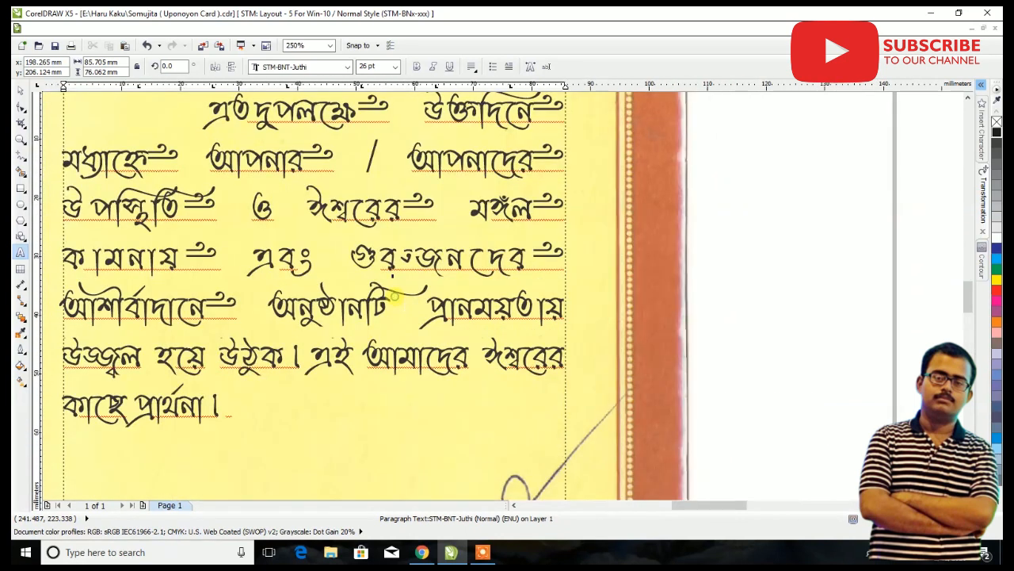
# Add decorative flourishes after অনুষ্ঠানটি and প্রানময়তায় in the second paragraph, retyping the latter's final letter
pyautogui.write('~')
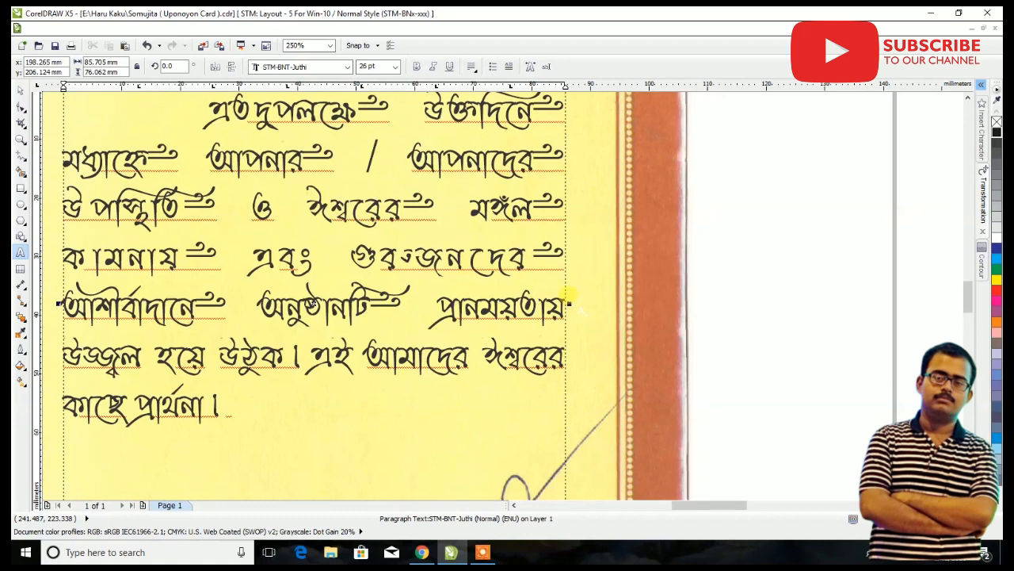
pyautogui.write('~')
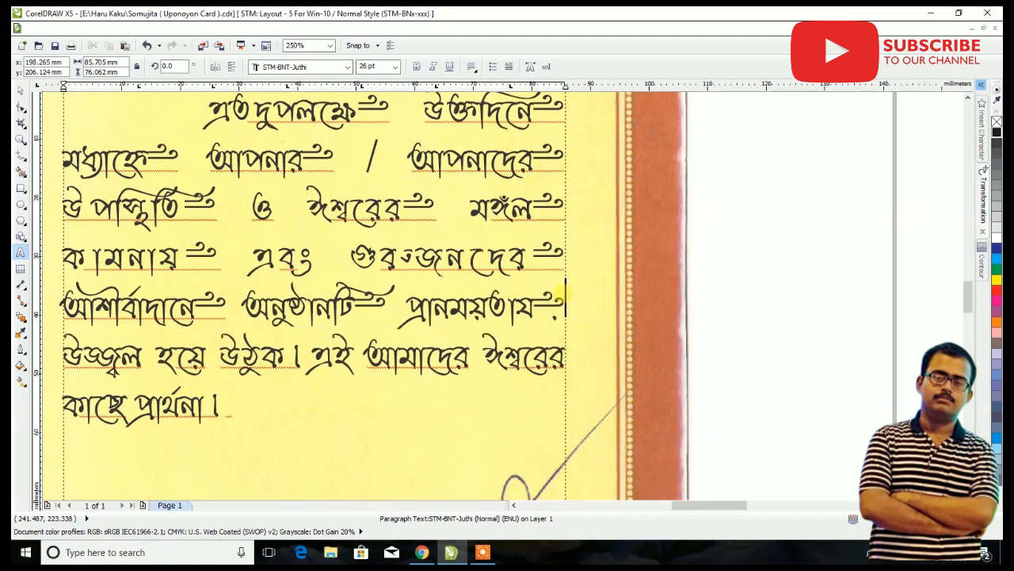
pyautogui.press('BackSpace')
pyautogui.press('BackSpace')
pyautogui.write('য')
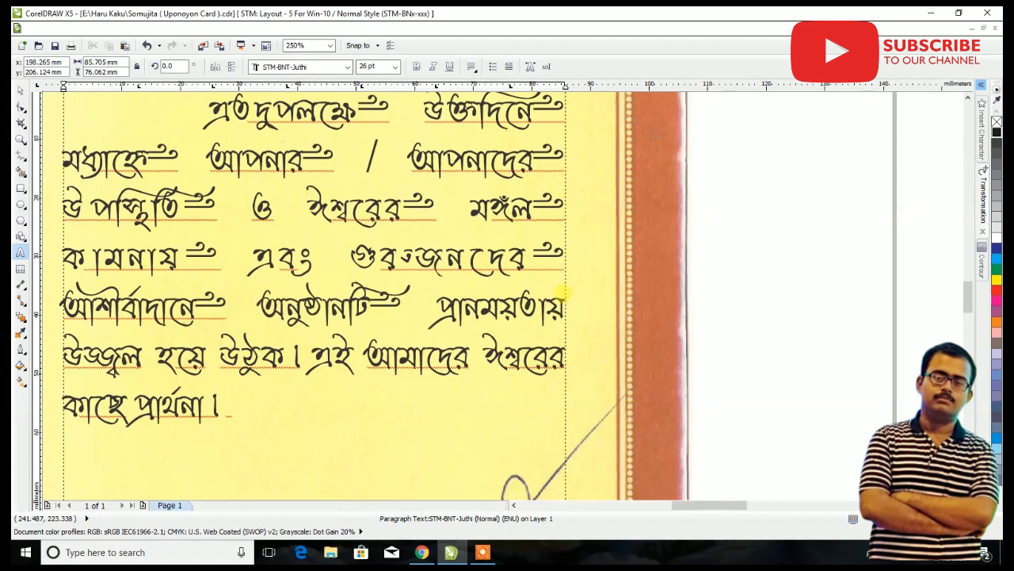
pyautogui.write('়')
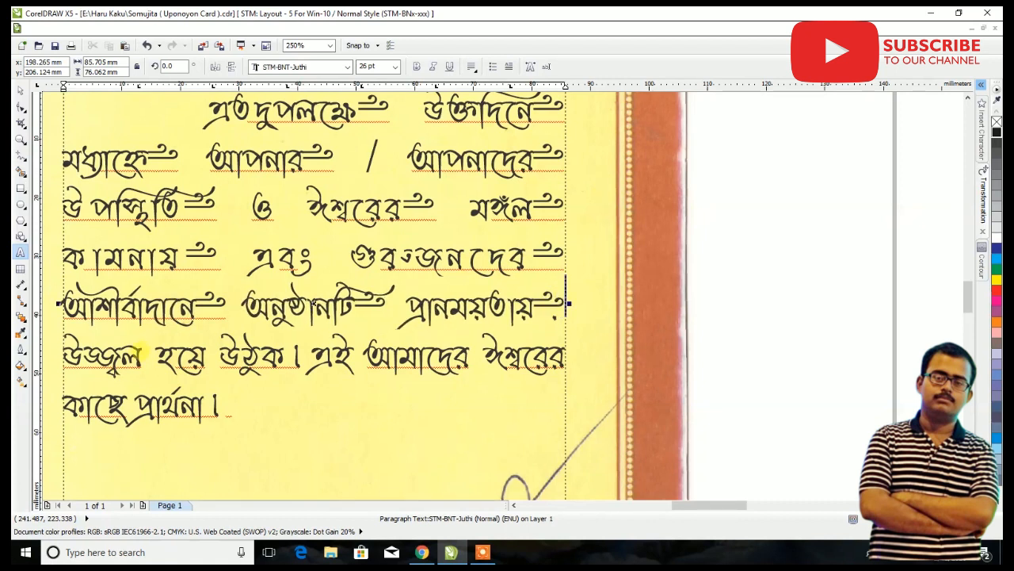
# Add decorative flourishes after উজ্জ্বল and হয়ে, switching the Bengali keyboard to Layout 1 to correct the mark after হয়ে
pyautogui.click(142, 350)
pyautogui.write('়')
pyautogui.click(238, 347)
pyautogui.write('়')
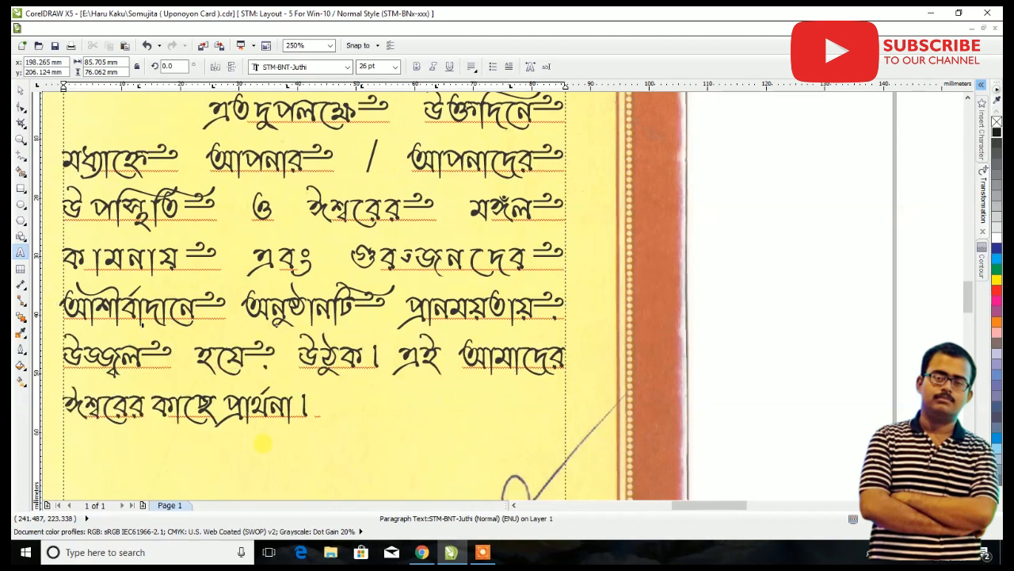
pyautogui.hotkey('ctrl', 'alt', '1')
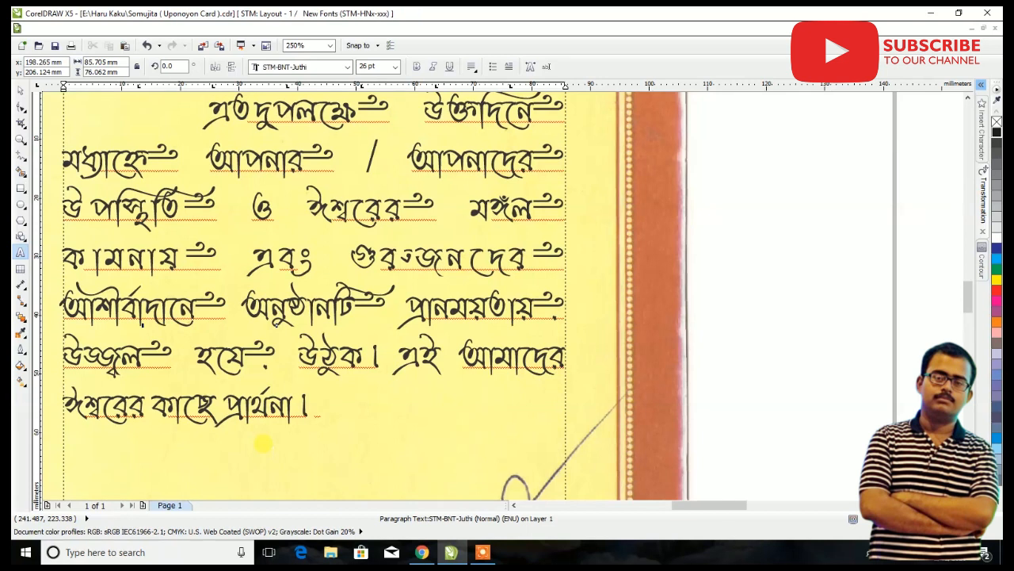
pyautogui.press('BackSpace')
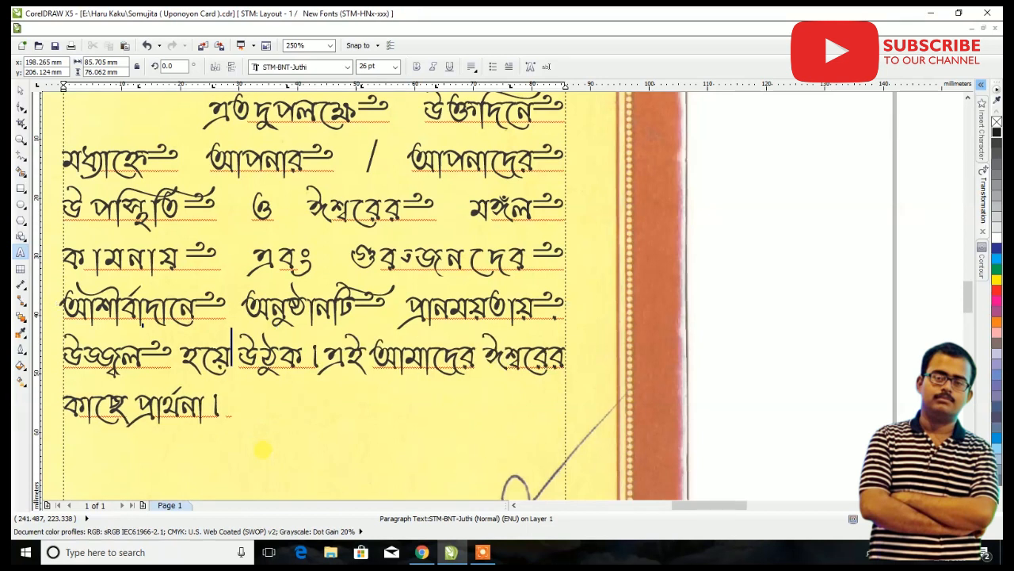
pyautogui.write('়')
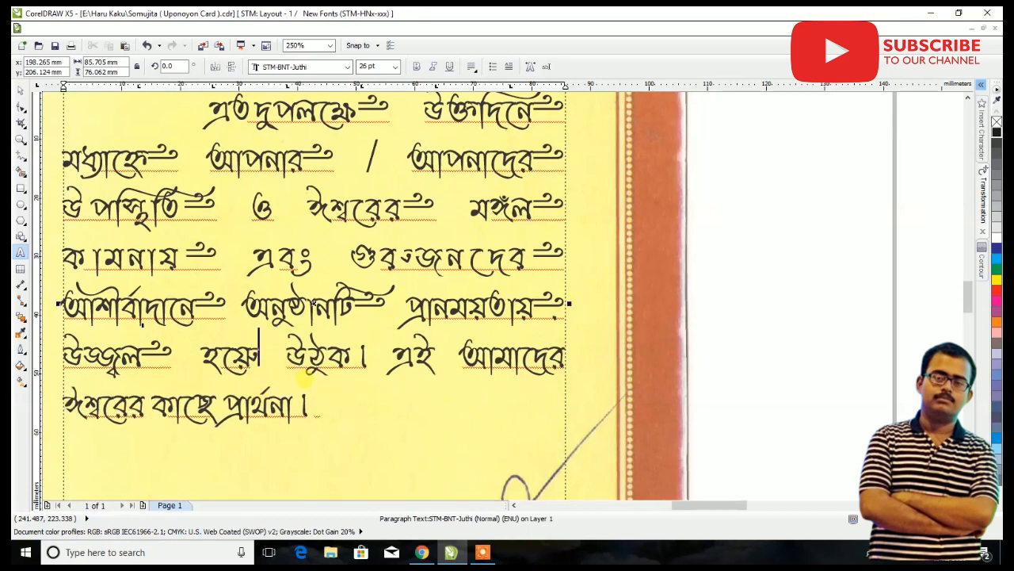
pyautogui.press('BackSpace')
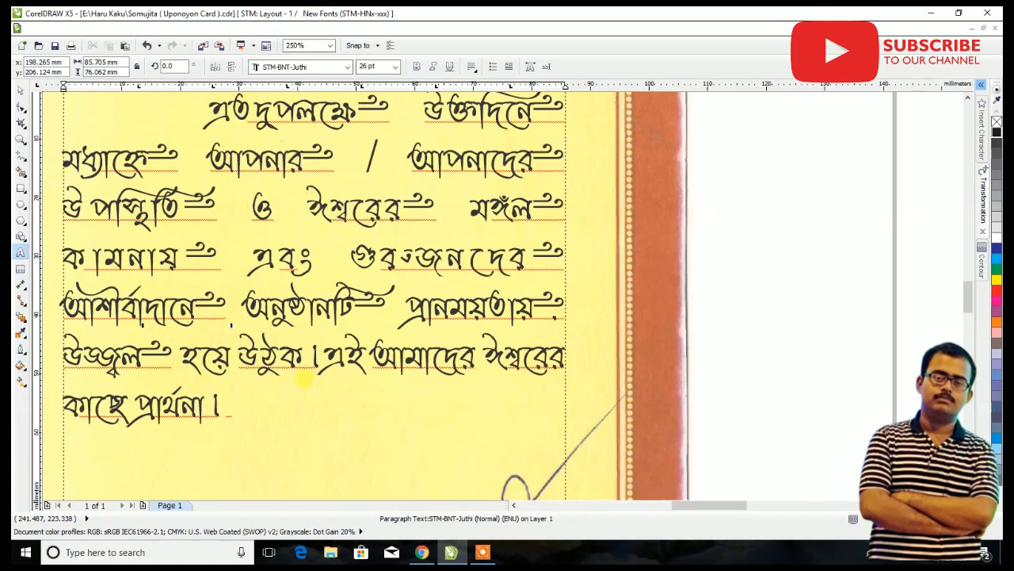
pyautogui.write('়')
# Add decorative flourishes after উঠুক and এই in the second paragraph
pyautogui.click(361, 346)
pyautogui.write('়')
pyautogui.click(450, 353)
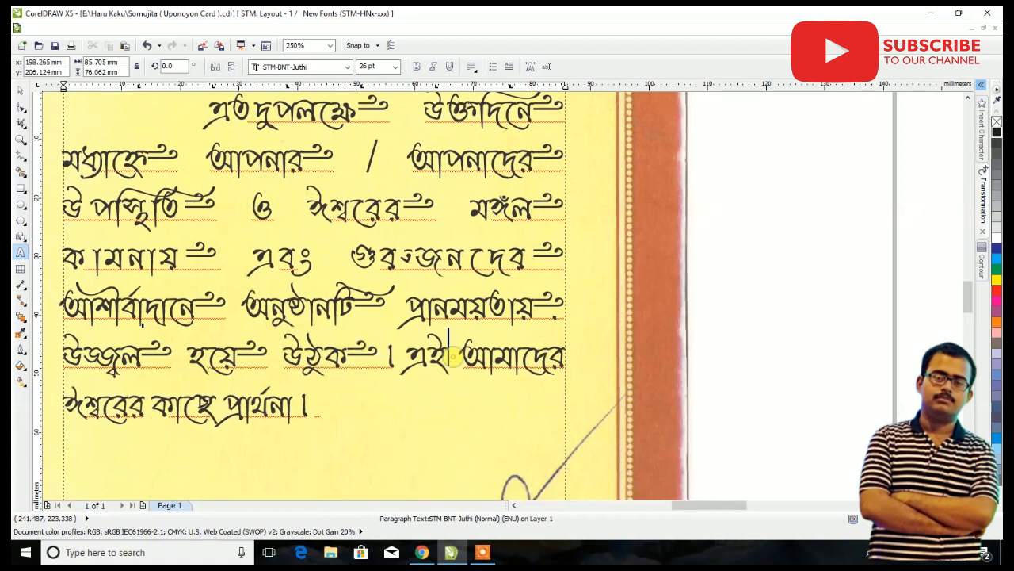
pyautogui.write('়')
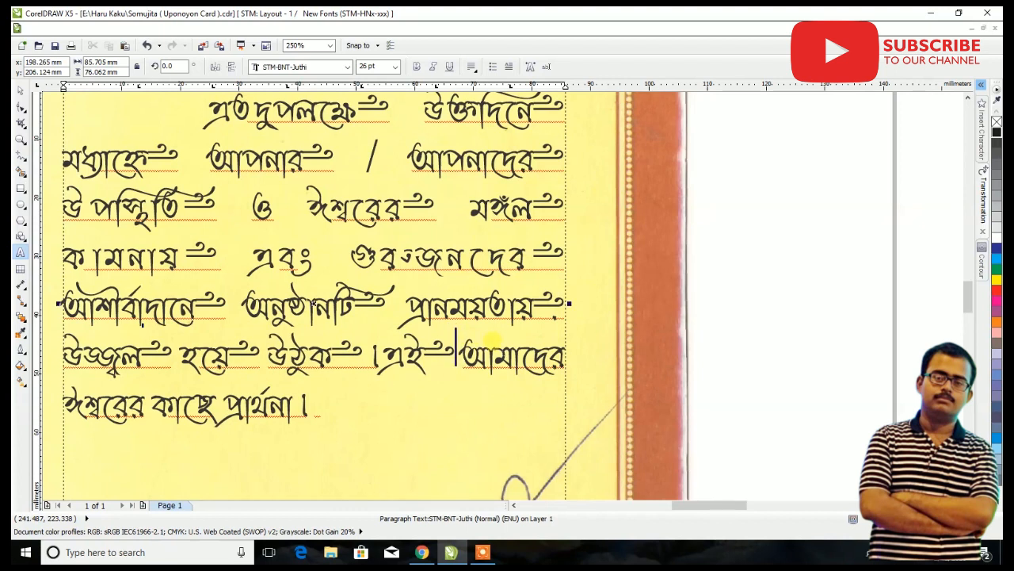
# Add flourishes after the last line's আমাদের, ঈশ্বরের, কাছে and প্রার্থনা, and delete the character before গুরুজনদের's flourish
pyautogui.click(560, 350)
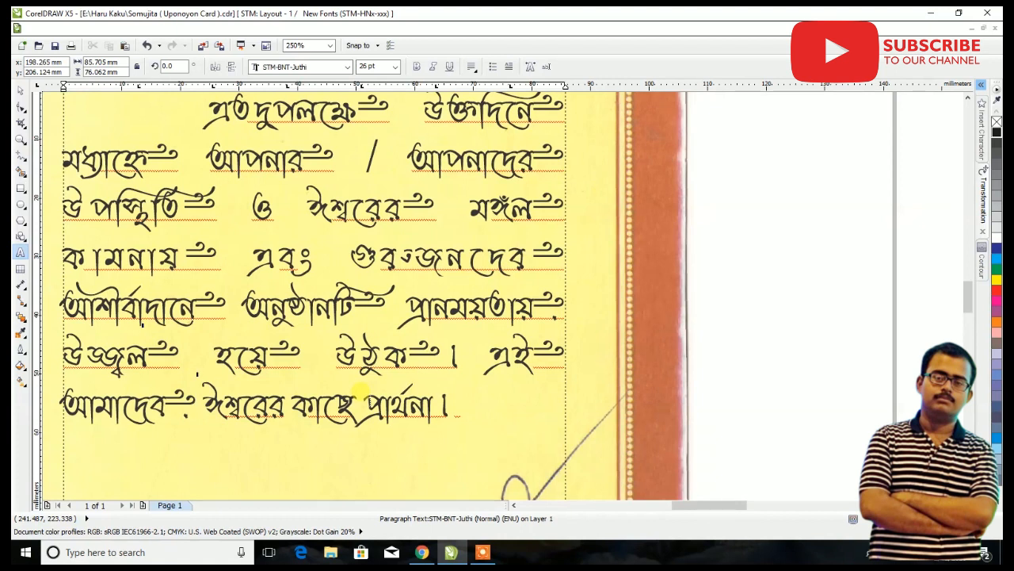
pyautogui.press('BackSpace')
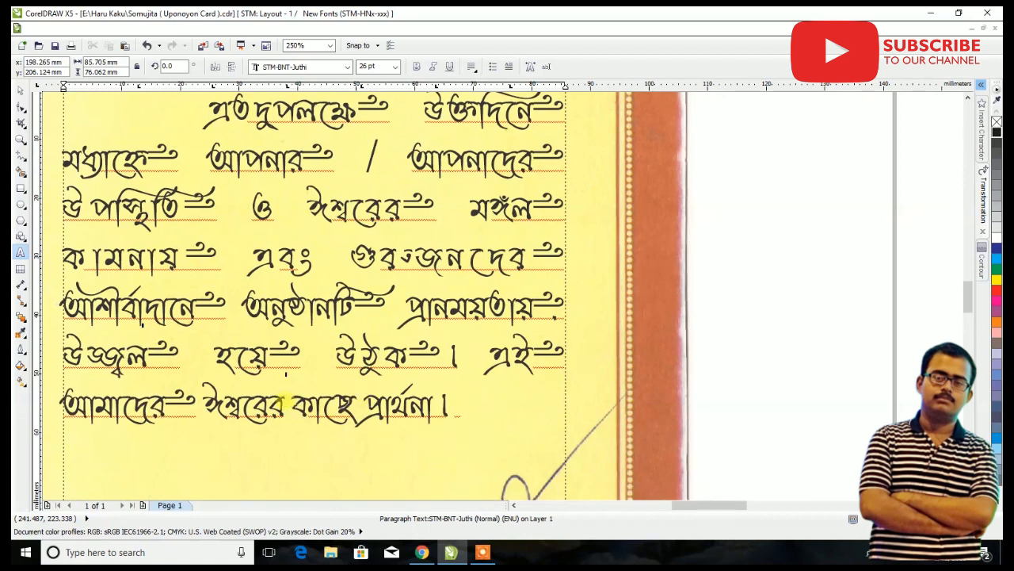
pyautogui.click(384, 390)
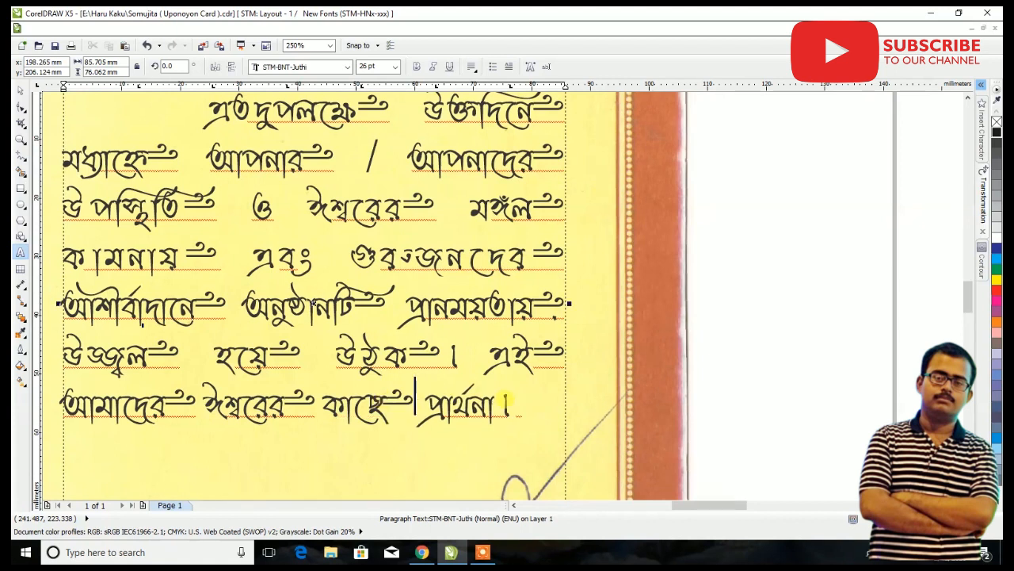
pyautogui.click(535, 246)
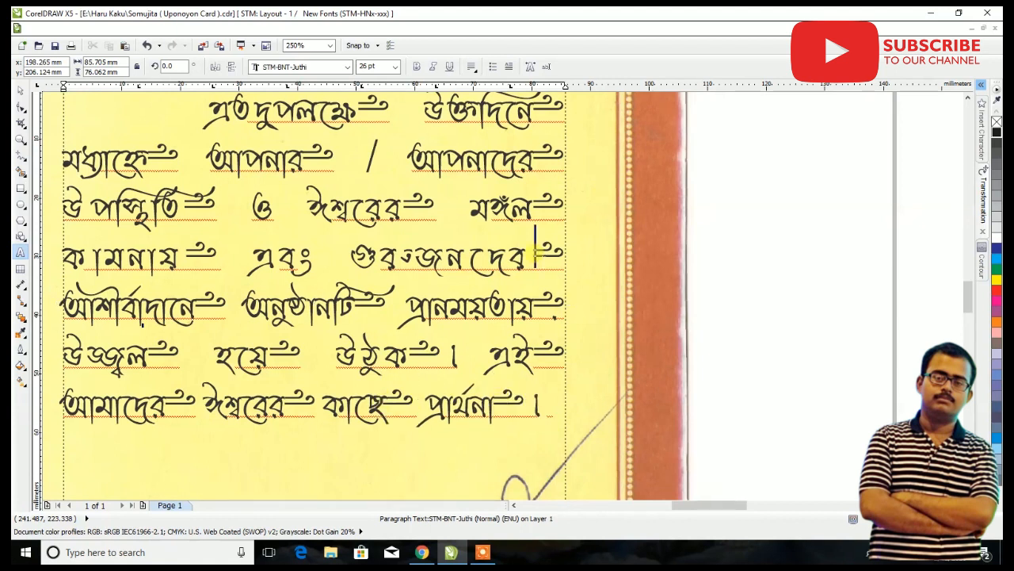
pyautogui.press('BackSpace')
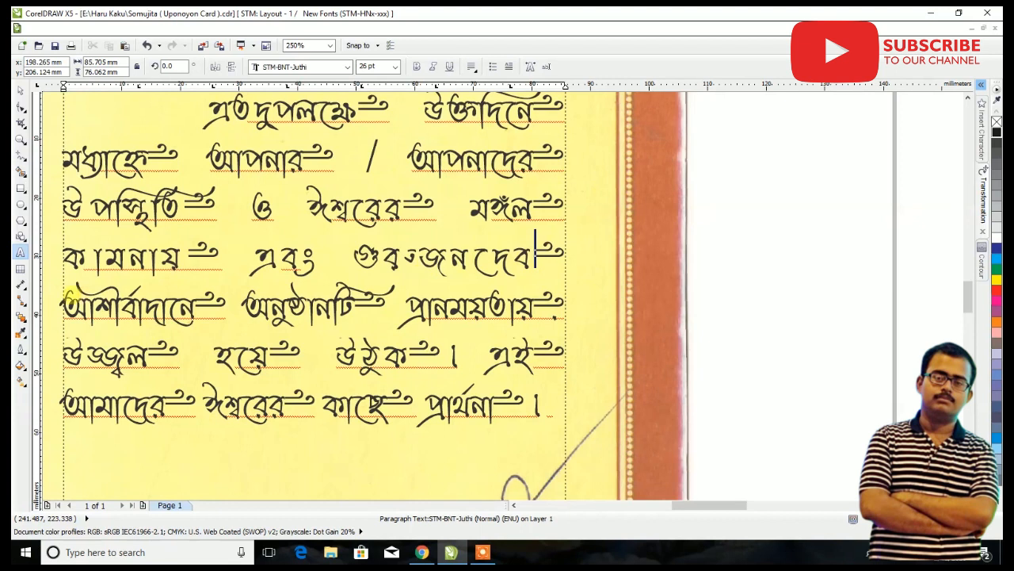
# Try to push আশীর্বাদানে inward at the start of its line in the second paragraph
pyautogui.click(66, 302)
pyautogui.press('BackSpace')
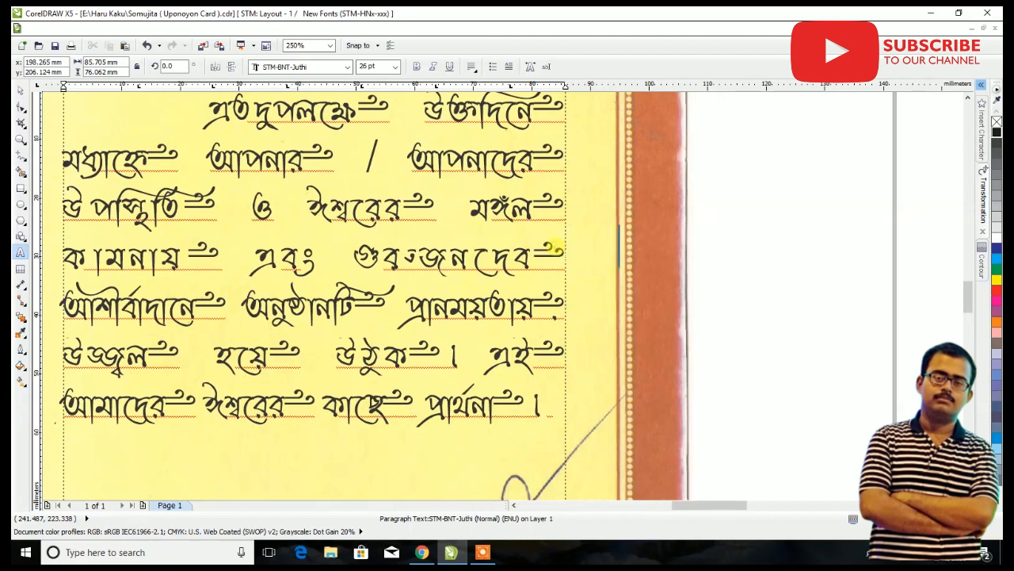
pyautogui.press('Return')
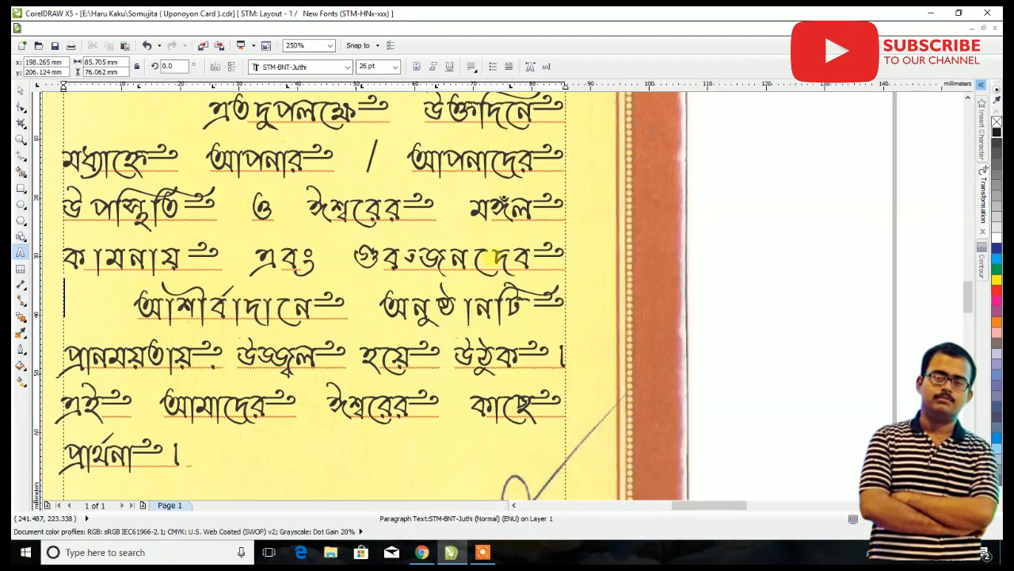
pyautogui.press('BackSpace')
# Remove the spaces around the slash between আপনার and আপনাদের in the second paragraph
pyautogui.click(408, 158)
pyautogui.press('BackSpace')
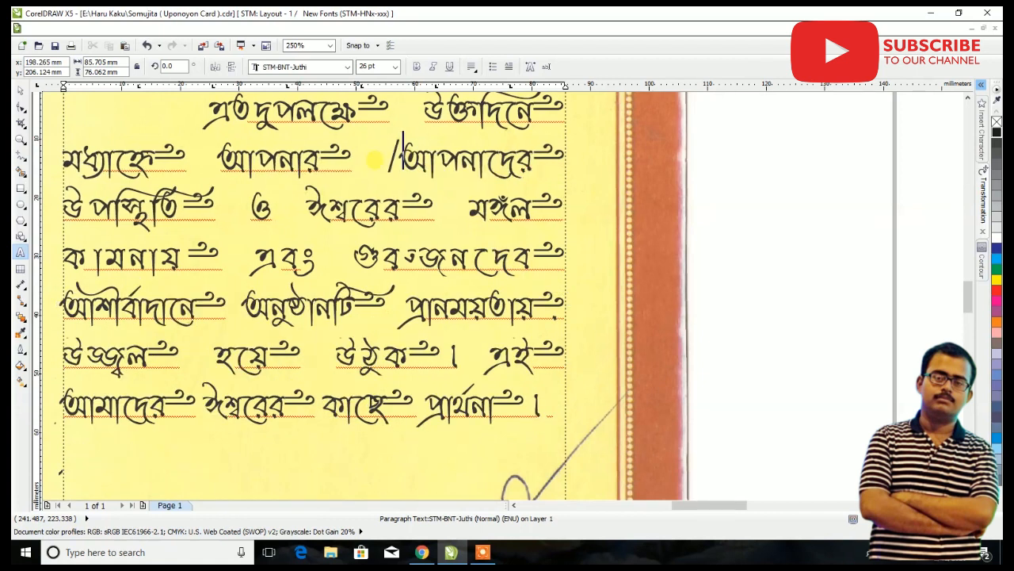
pyautogui.click(387, 159)
pyautogui.press('BackSpace')
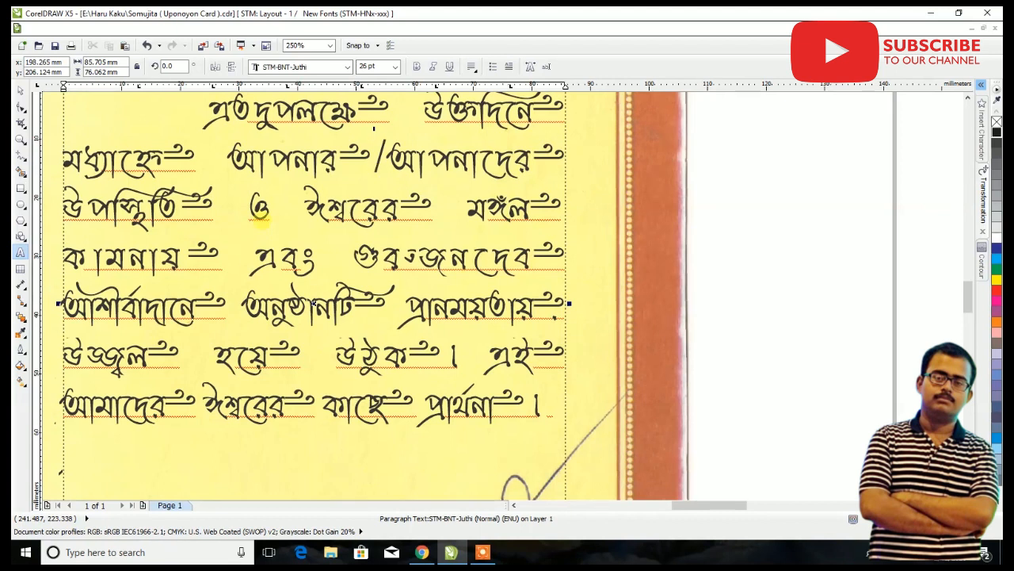
# Apply Force Justify alignment to the second invitation paragraph
pyautogui.press('F3')
pyautogui.click(19, 89)
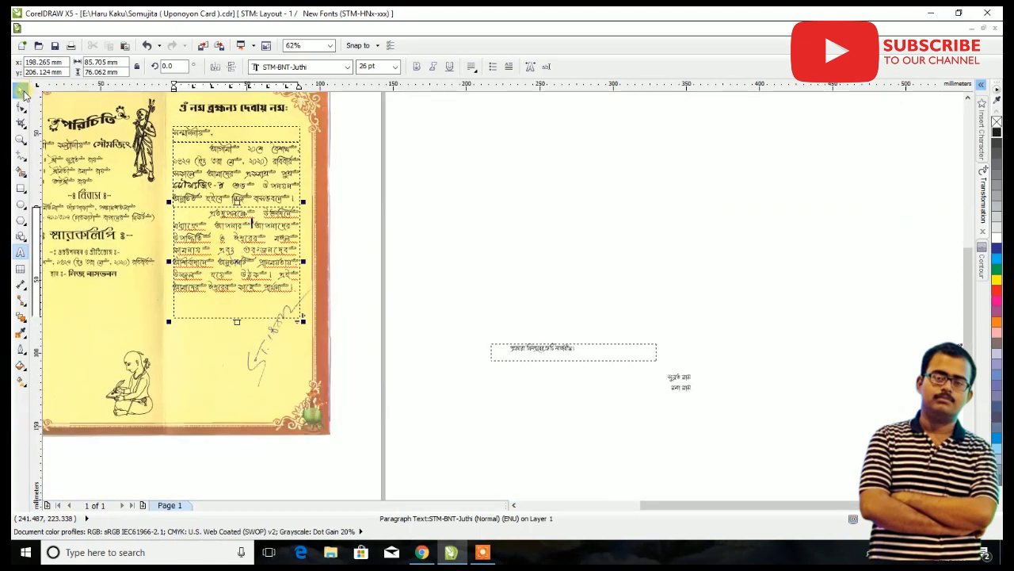
pyautogui.click(472, 67)
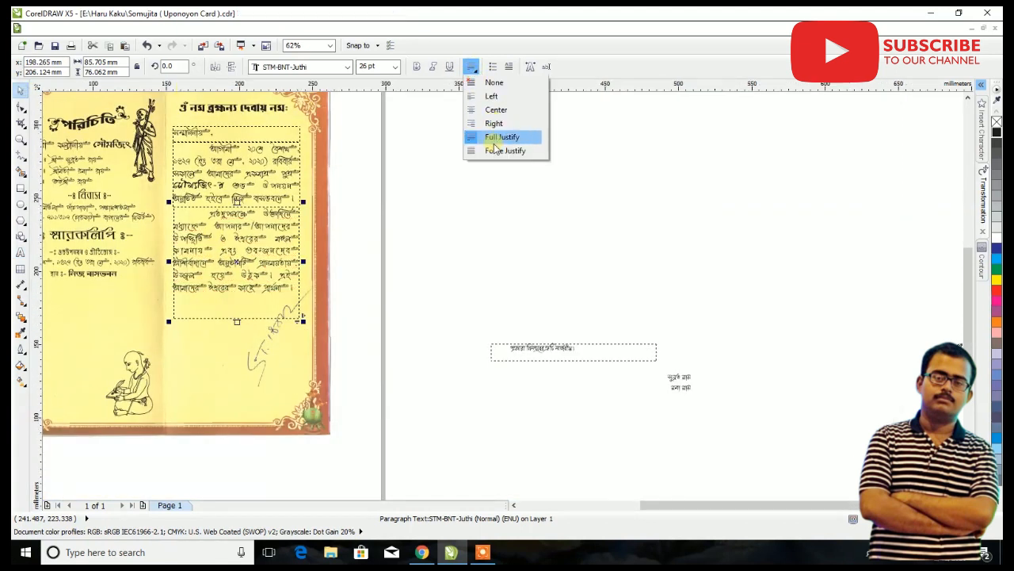
pyautogui.click(491, 149)
pyautogui.scroll(2, 176, 272)
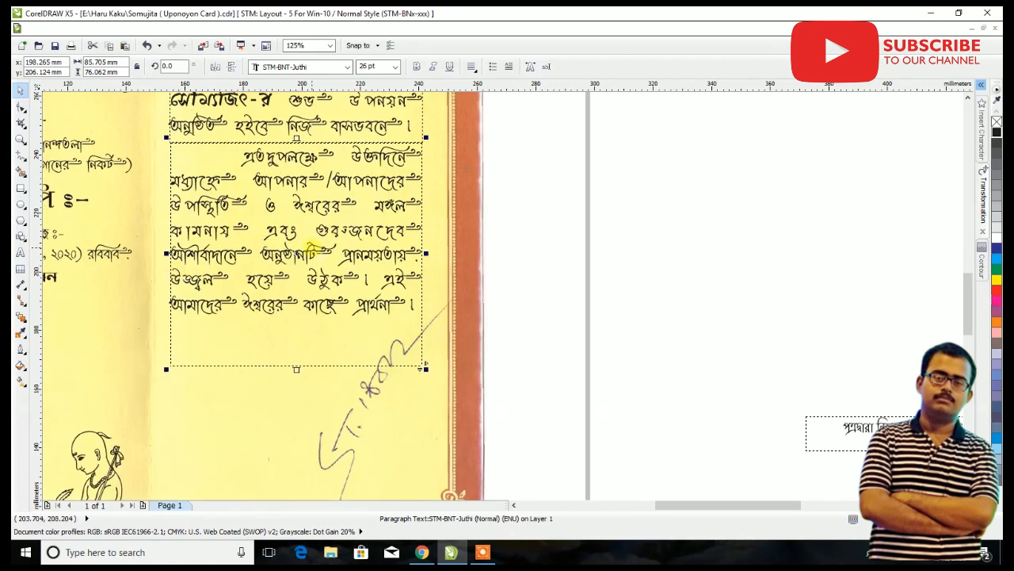
# Try to pull আশীর্বাদানে up onto the end of the preceding line in the second paragraph
pyautogui.press('F8')
pyautogui.click(171, 255)
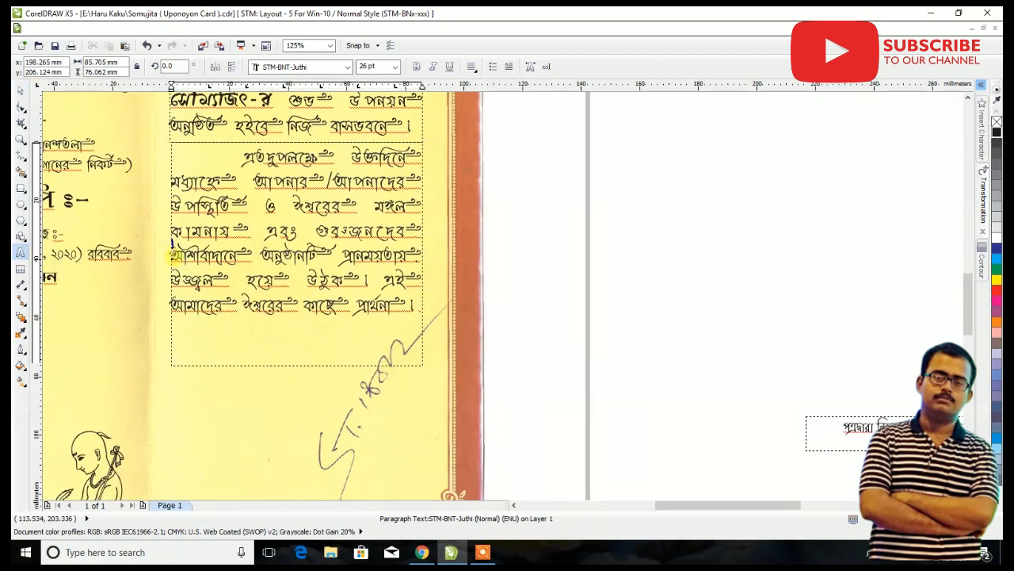
pyautogui.press('BackSpace')
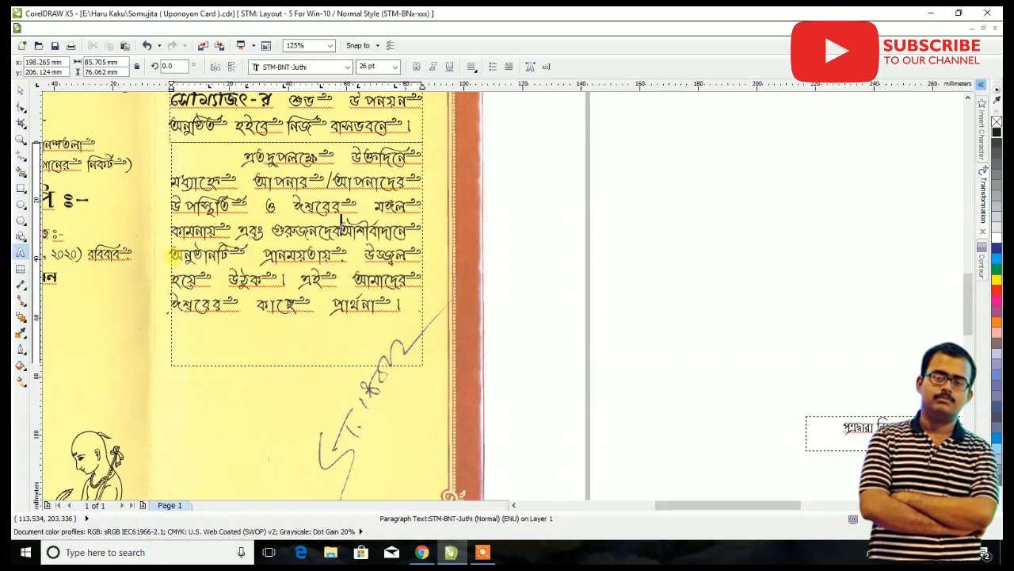
pyautogui.click(341, 226)
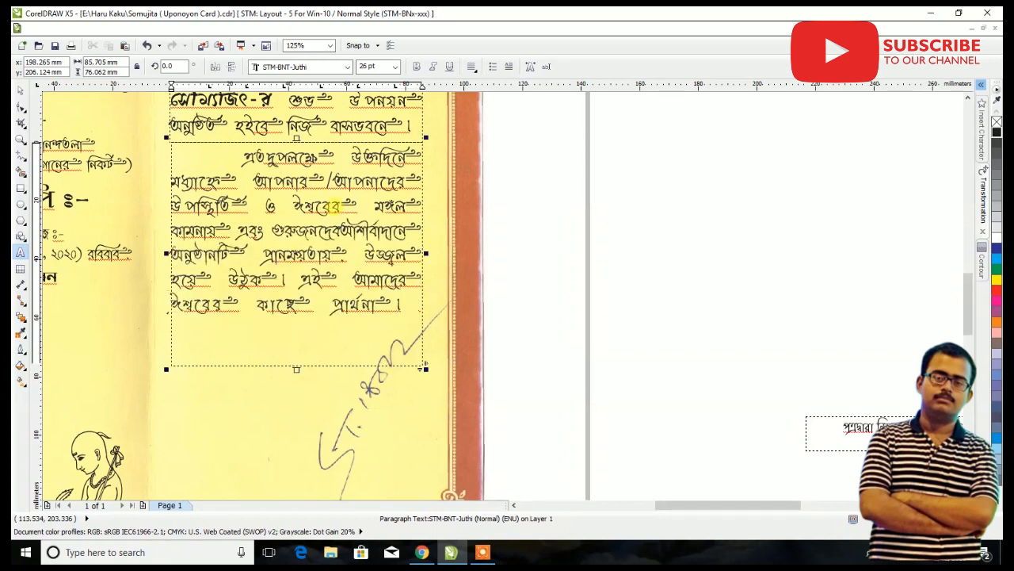
pyautogui.press('BackSpace')
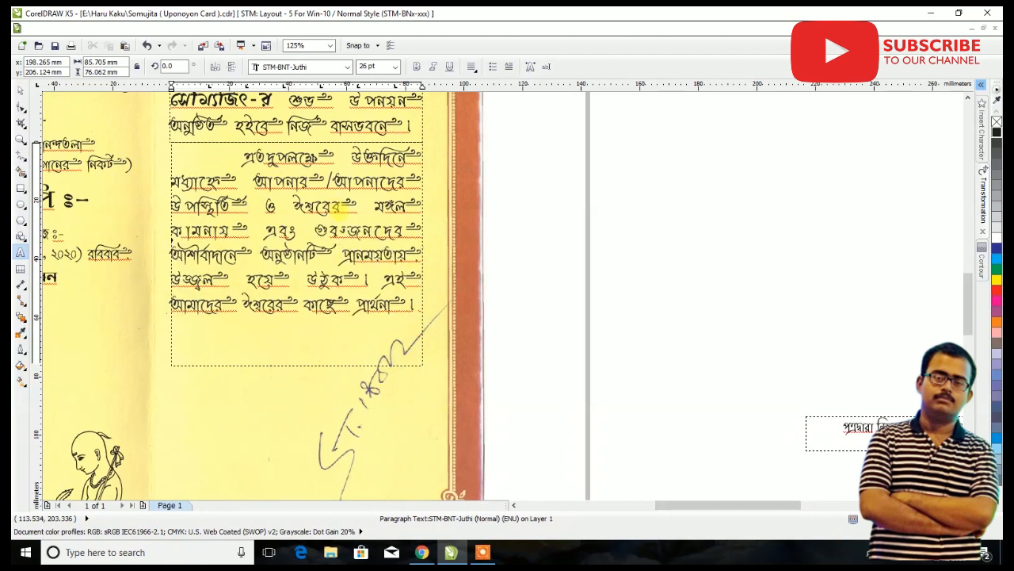
# Shorten the second paragraph's text frame so it ends just below its last line
pyautogui.click(20, 90)
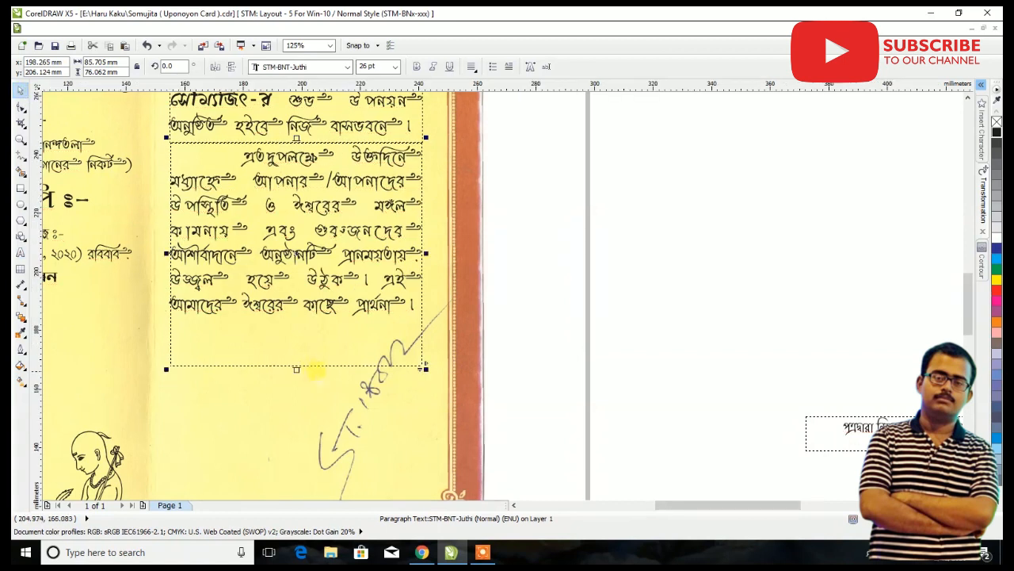
pyautogui.moveTo(297, 370); pyautogui.dragTo(295, 328)
pyautogui.scroll(-2, 323, 228)
# Bring the পত্রদ্বারা apology line onto the card's right page and set it in STM-BNT-Juthi at 26 pt
pyautogui.moveTo(477, 281); pyautogui.dragTo(302, 279)
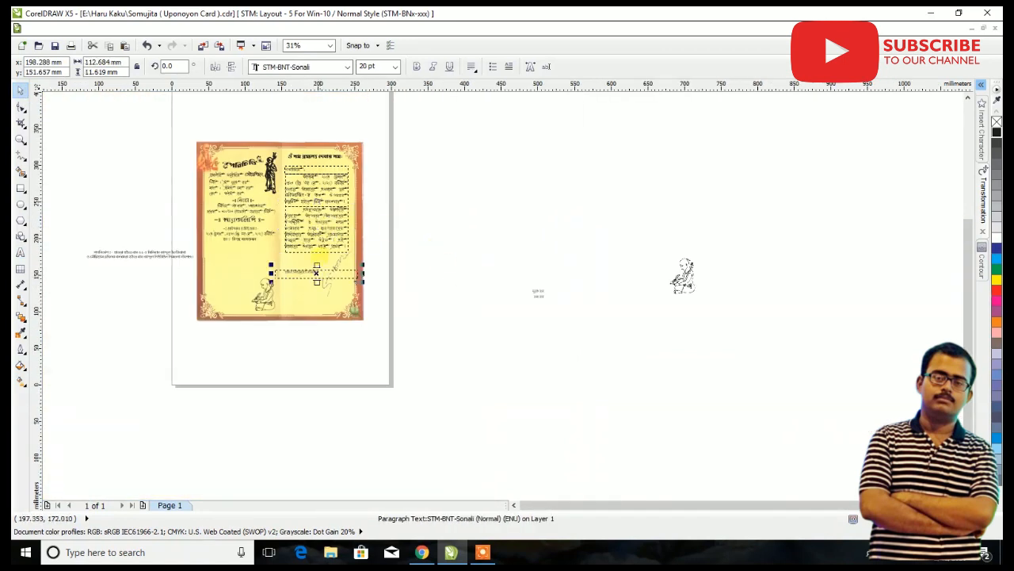
pyautogui.scroll(5, 297, 265)
pyautogui.click(347, 67)
pyautogui.click(340, 94)
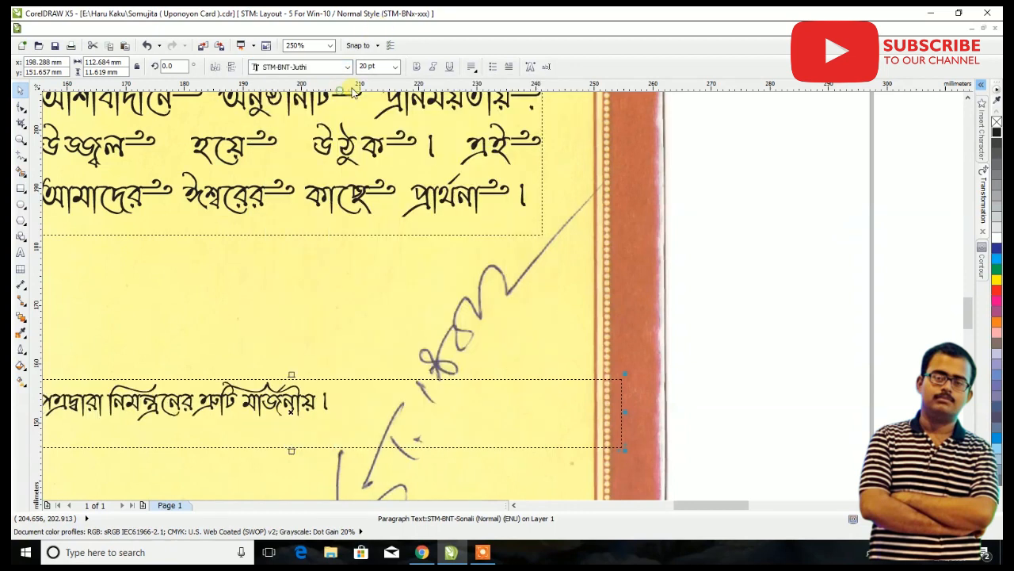
pyautogui.moveTo(380, 66); pyautogui.dragTo(215, 68)
pyautogui.write('26')
pyautogui.press('Return')
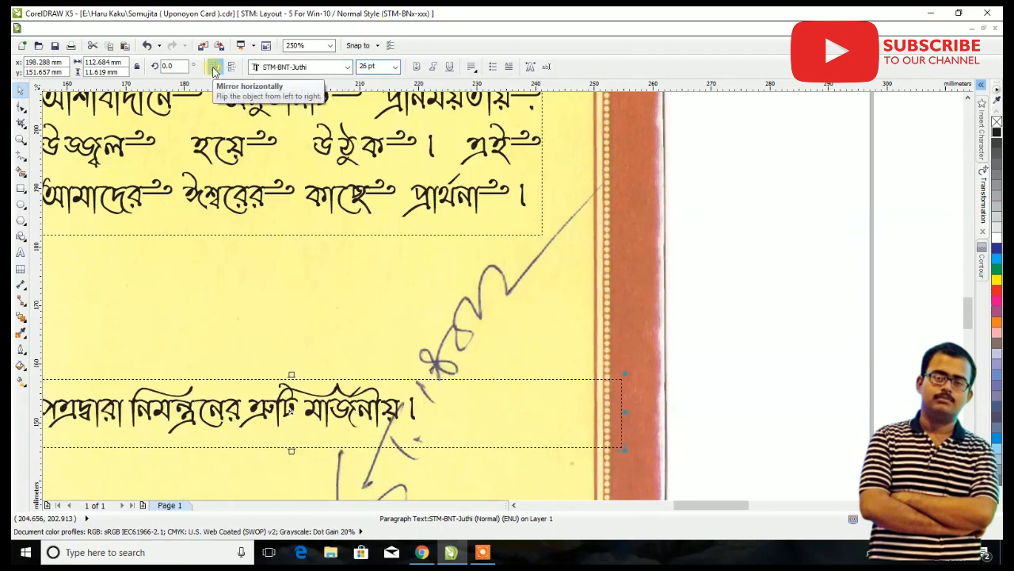
# Place the apology line directly under the second paragraph and resize its frame to about 85.57 by 21.44 mm
pyautogui.scroll(-2, 627, 252)
pyautogui.moveTo(450, 278); pyautogui.dragTo(449, 252)
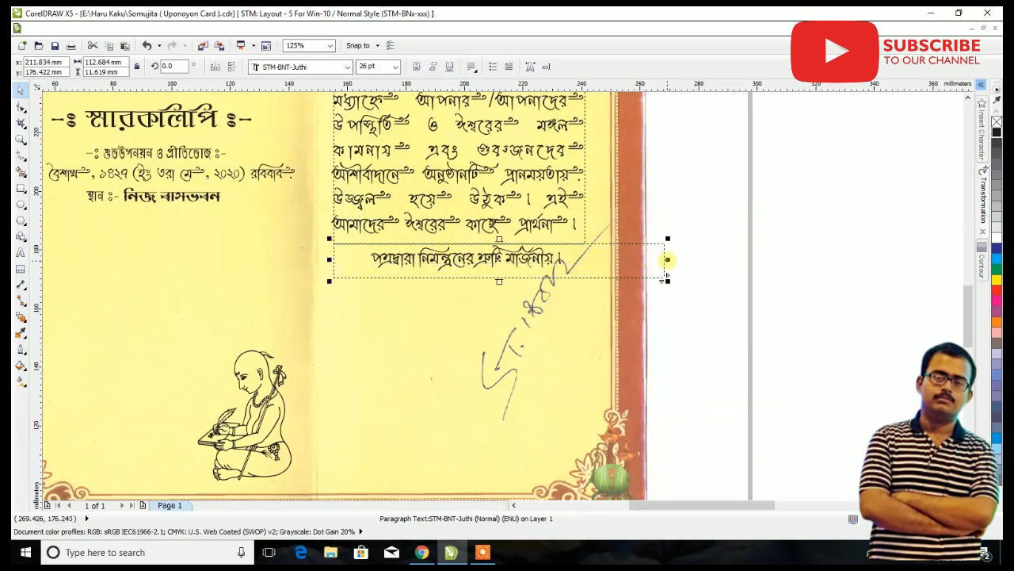
pyautogui.moveTo(667, 259); pyautogui.dragTo(588, 259)
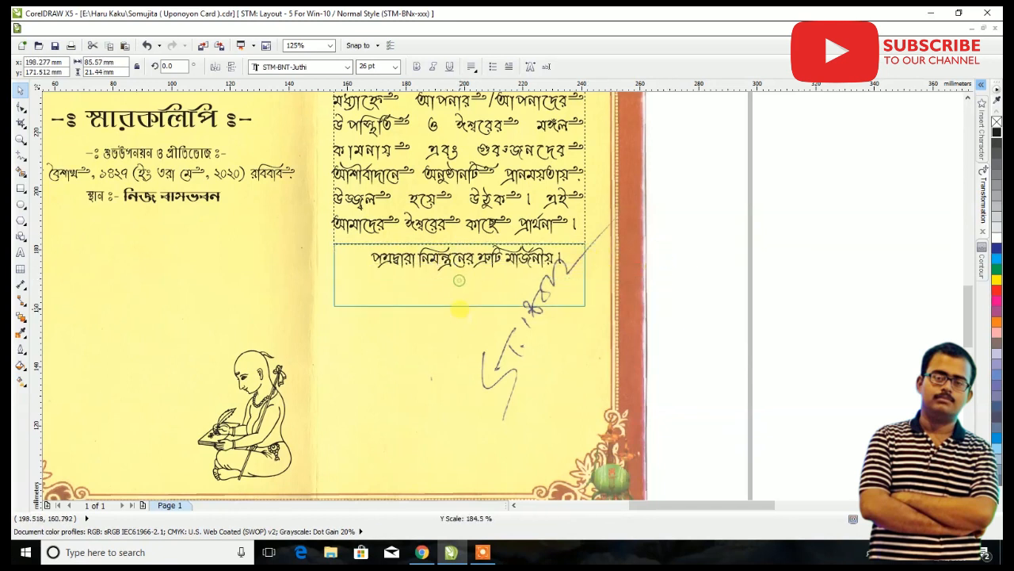
# Add decorative flourishes after পত্রদ্বারা, নিমন্ত্রনের, ত্রুটি and মার্জনীয় in the apology line
pyautogui.scroll(4, 441, 229)
pyautogui.click(19, 251)
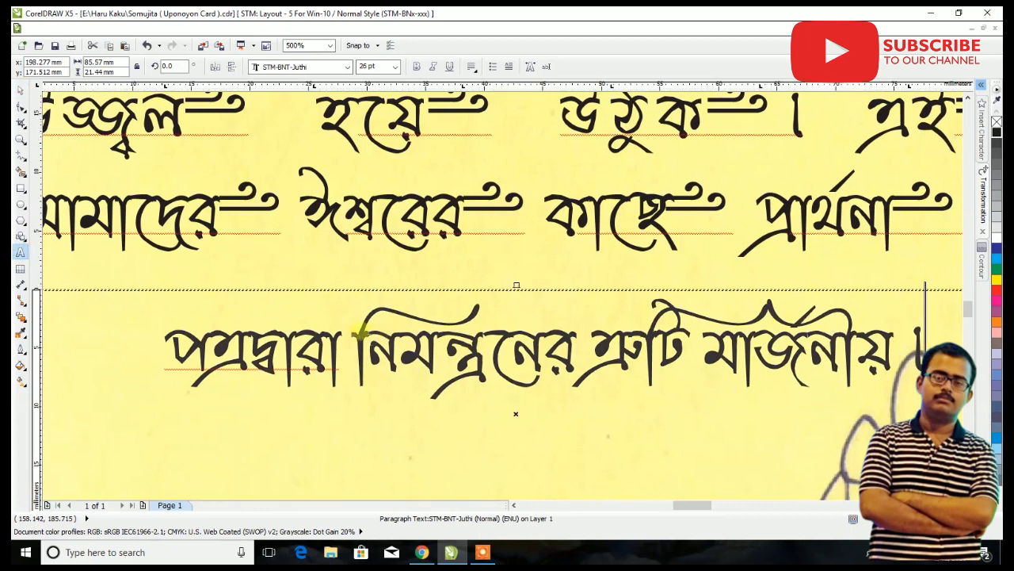
pyautogui.click(341, 339)
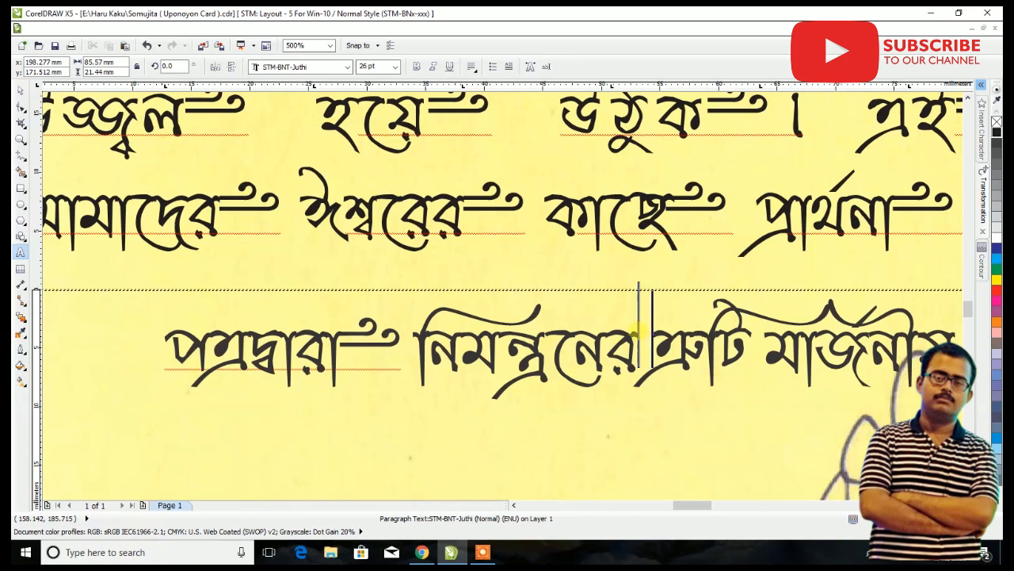
pyautogui.scroll(-2, 606, 295)
pyautogui.click(808, 315)
pyautogui.click(408, 370)
pyautogui.press('BackSpace')
pyautogui.scroll(-2, 406, 370)
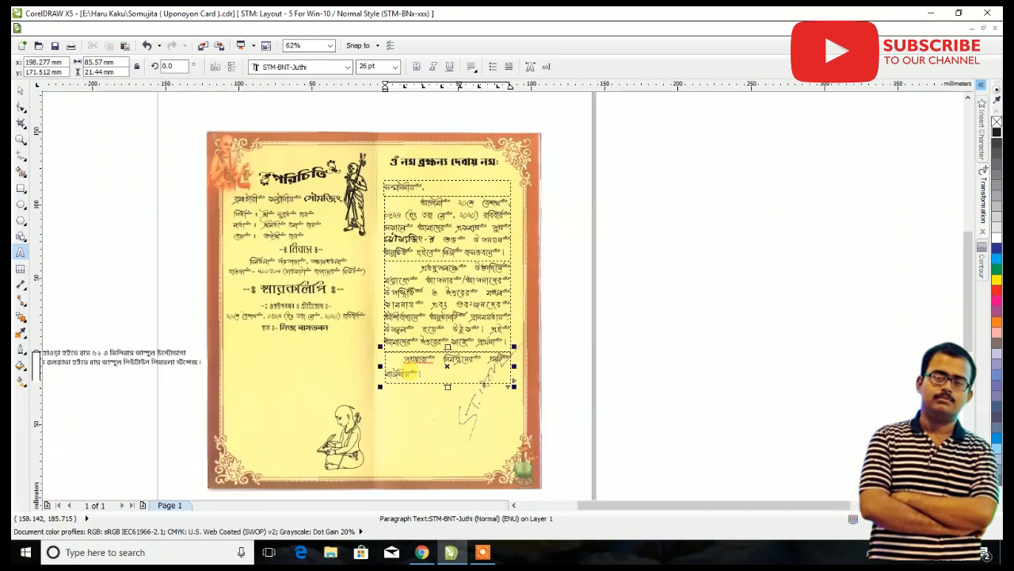
# Move the heading and all text frames of the card's right page down together by 6 mm
pyautogui.click(20, 91)
pyautogui.scroll(1, 448, 279)
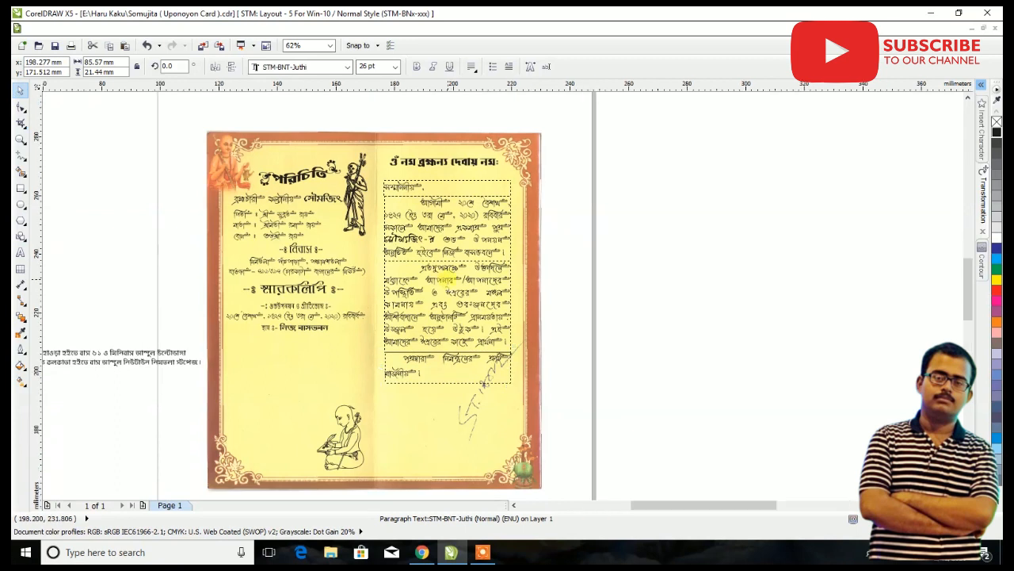
pyautogui.scroll(-1, 539, 184)
pyautogui.click(666, 227)
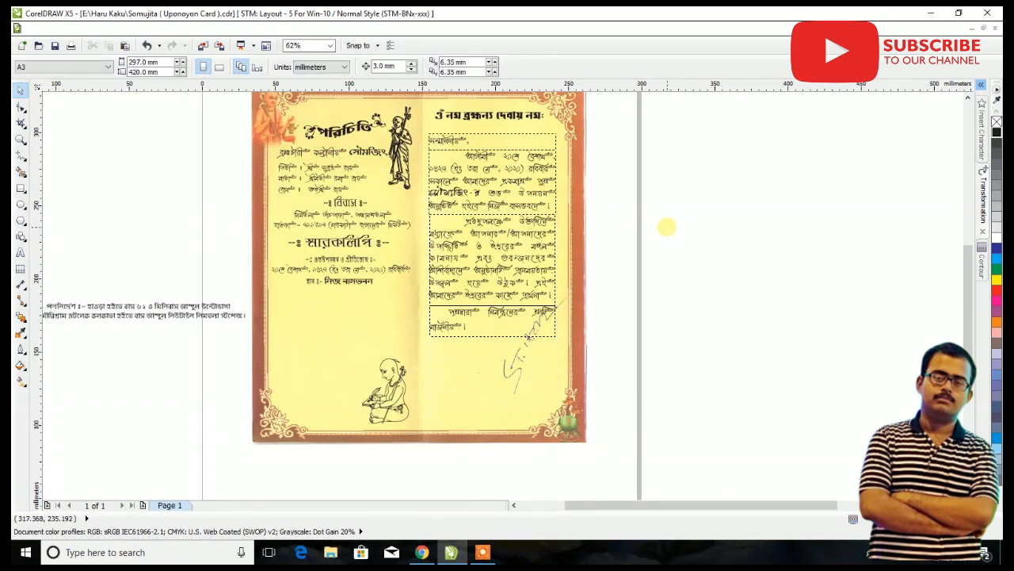
pyautogui.scroll(-1, 640, 289)
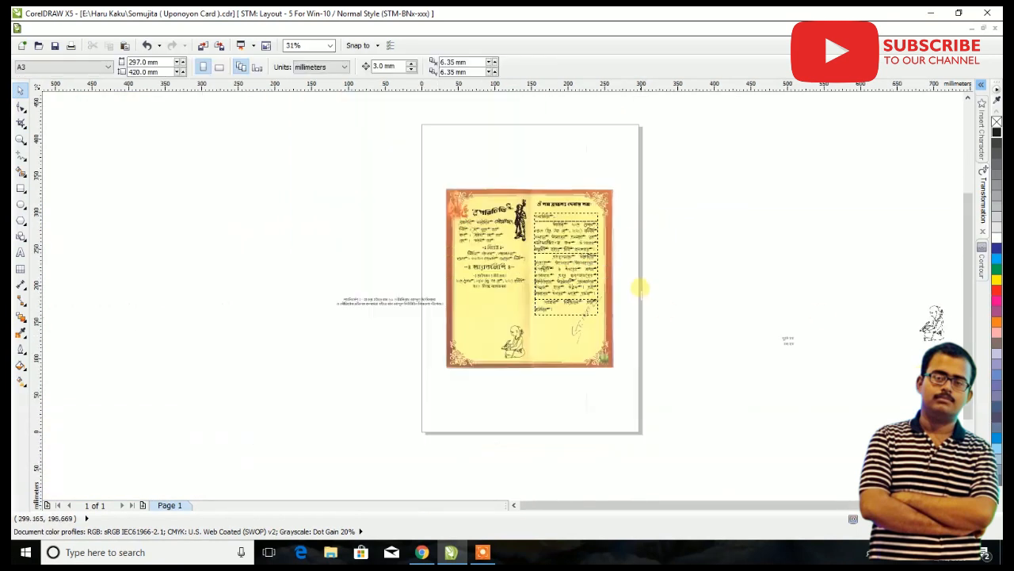
pyautogui.scroll(1, 641, 288)
pyautogui.moveTo(663, 118); pyautogui.dragTo(385, 435)
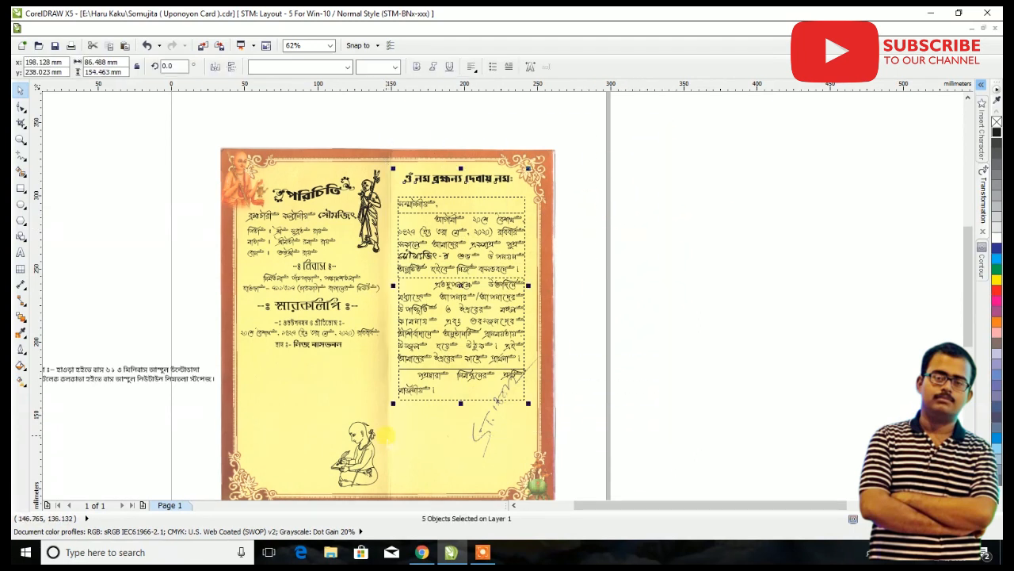
pyautogui.press('Down')
pyautogui.press('Down')
pyautogui.press('Down')
pyautogui.press('Down')
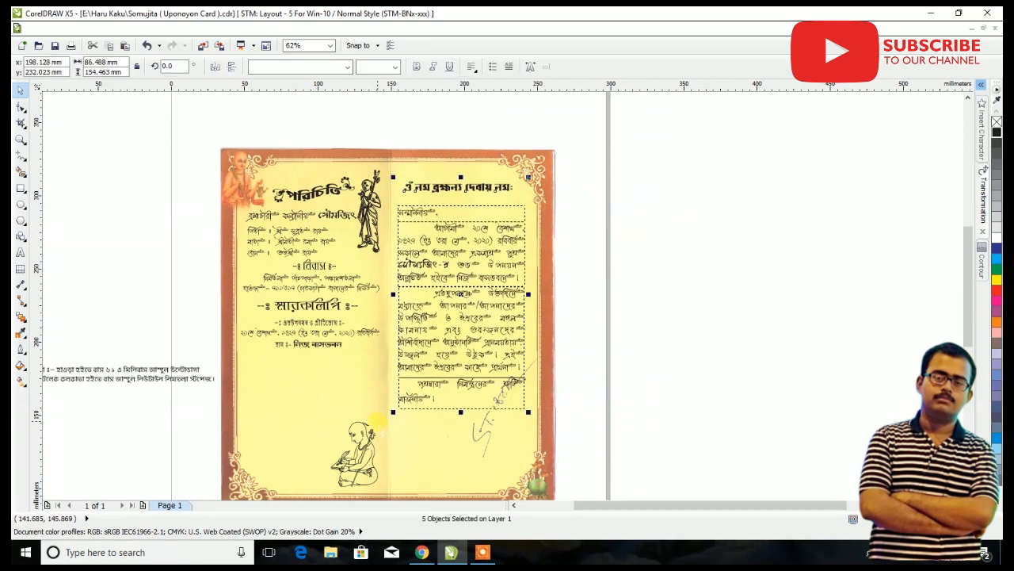
# Place the two signatory names on the card's right page, below the apology line
pyautogui.click(647, 327)
pyautogui.scroll(2, 444, 187)
pyautogui.click(466, 191)
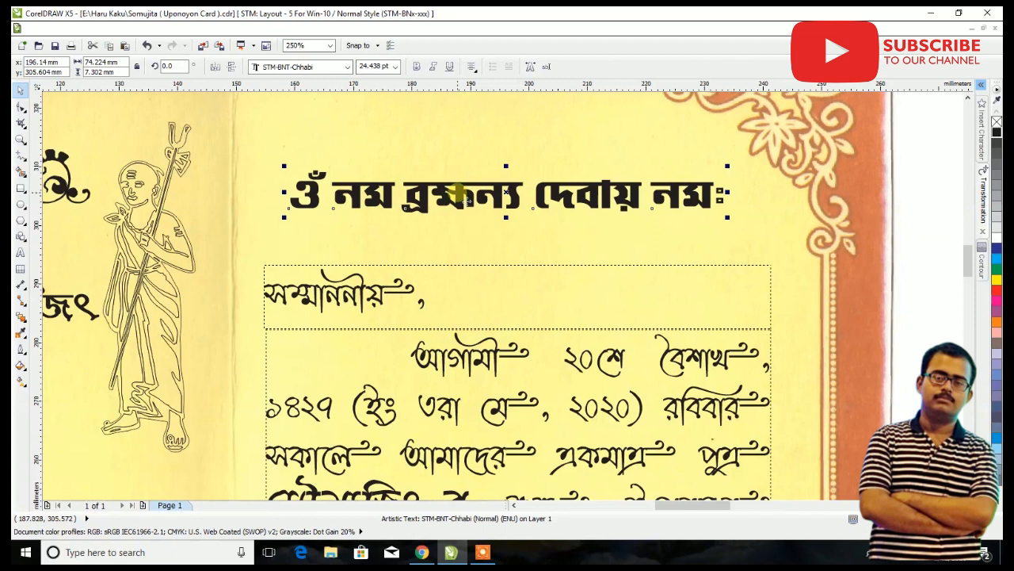
pyautogui.scroll(-3, 471, 192)
pyautogui.scroll(1, 493, 203)
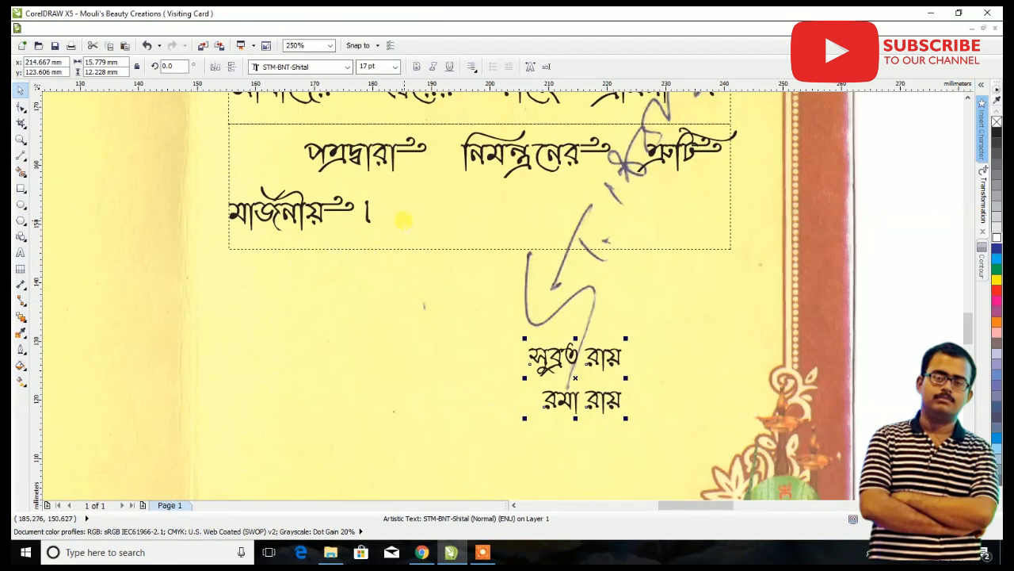
pyautogui.click(347, 68)
pyautogui.click(348, 68)
pyautogui.click(930, 259)
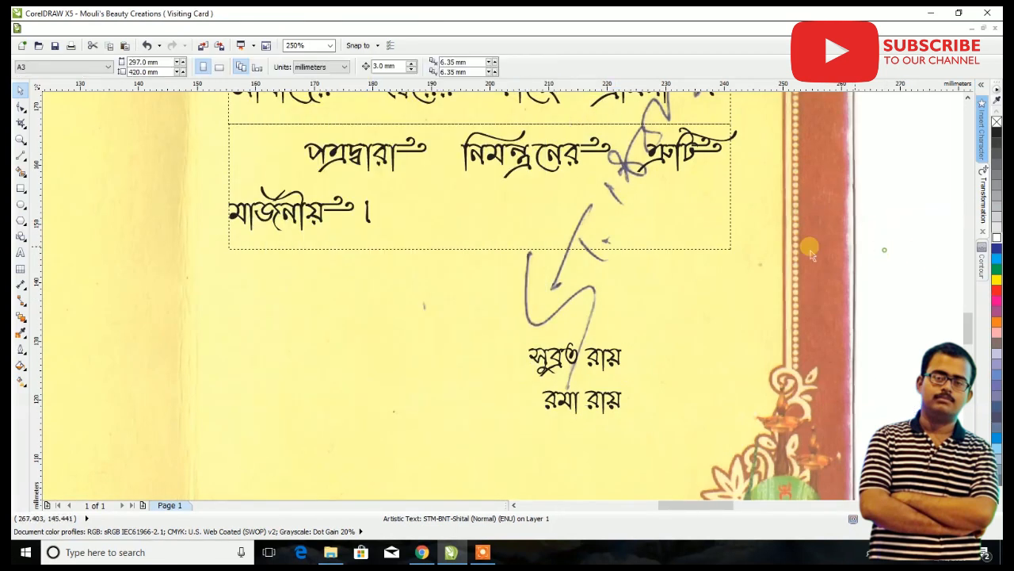
pyautogui.click(549, 169)
pyautogui.click(588, 332)
# Set the two signatory names in STM-BNT-Juthi at 26 pt and center-align them
pyautogui.click(570, 358)
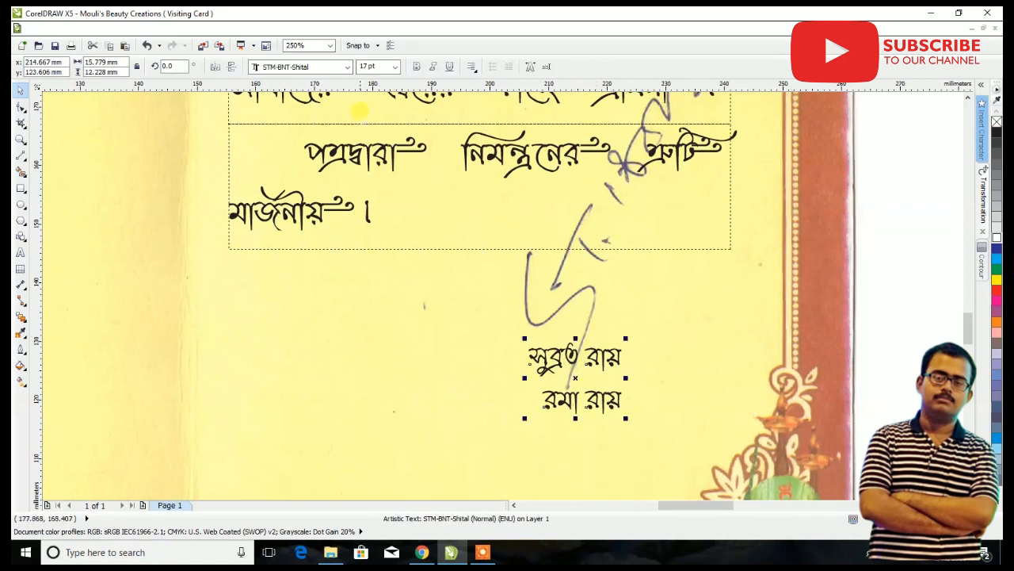
pyautogui.click(349, 68)
pyautogui.click(351, 102)
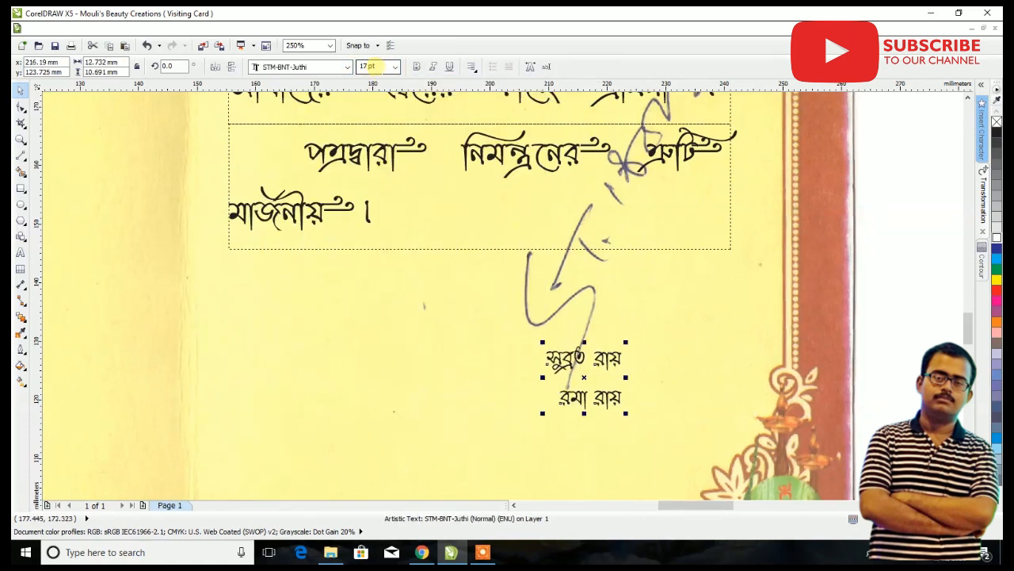
pyautogui.write('226')
pyautogui.press('Return')
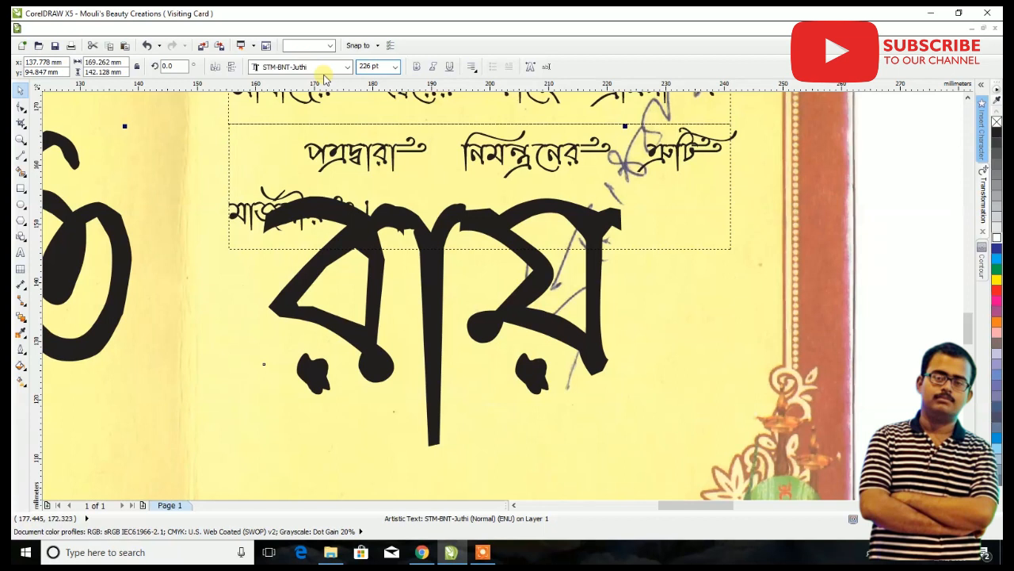
pyautogui.moveTo(384, 67); pyautogui.dragTo(210, 46)
pyautogui.write('26')
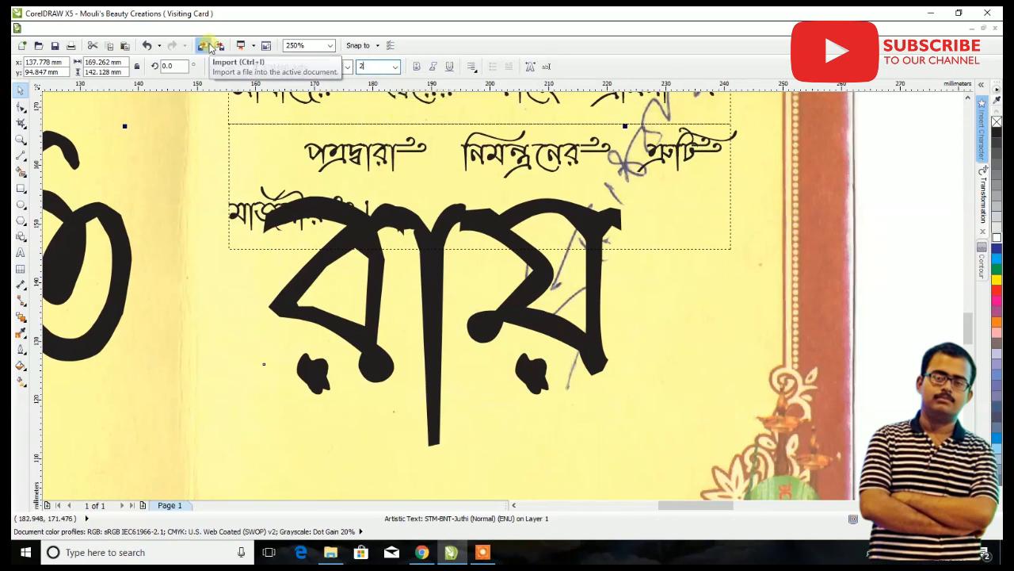
pyautogui.press('Return')
pyautogui.click(471, 66)
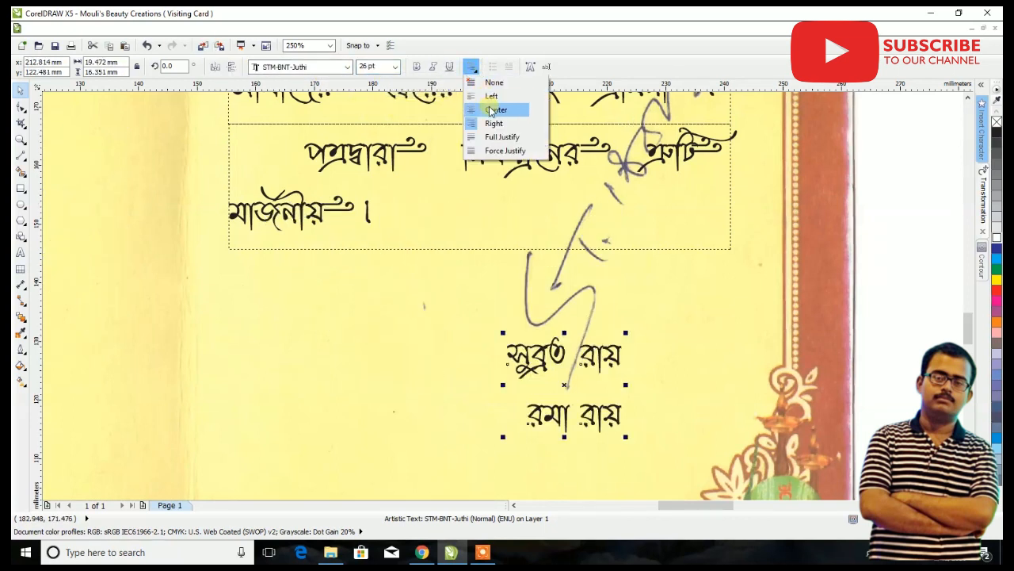
pyautogui.click(489, 106)
# Add a decorative flourish after each word of the first signatory name, using the Bengali keyboard layout
pyautogui.click(21, 252)
pyautogui.click(567, 351)
pyautogui.write('f')
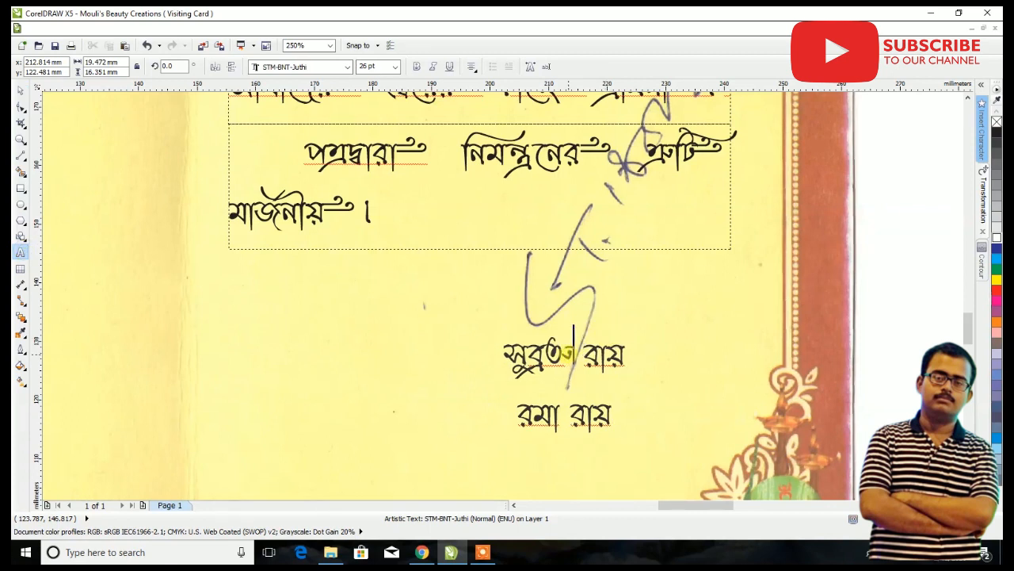
pyautogui.press('F12')
pyautogui.press('BackSpace')
pyautogui.write('f')
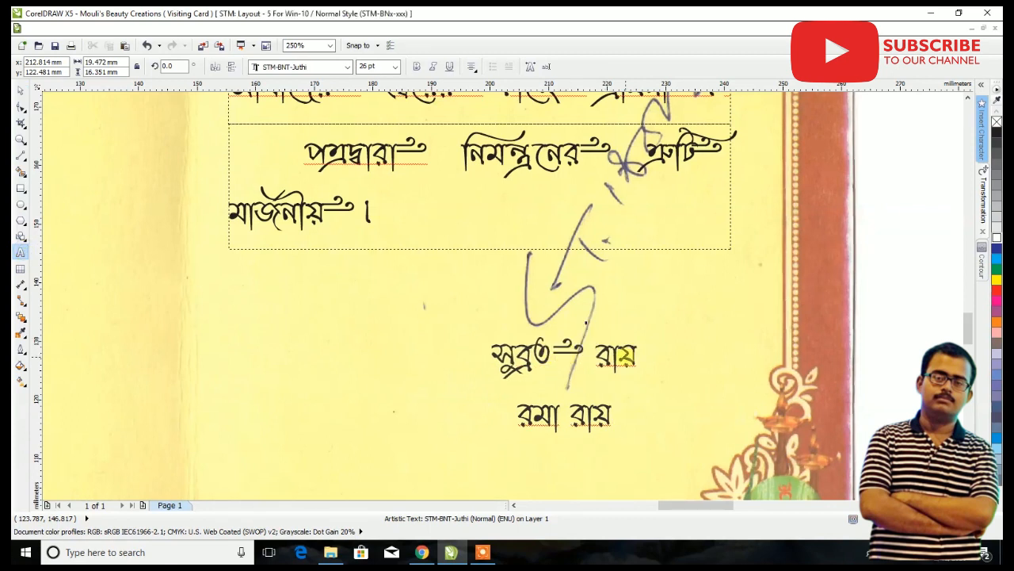
pyautogui.click(634, 347)
pyautogui.write('f')
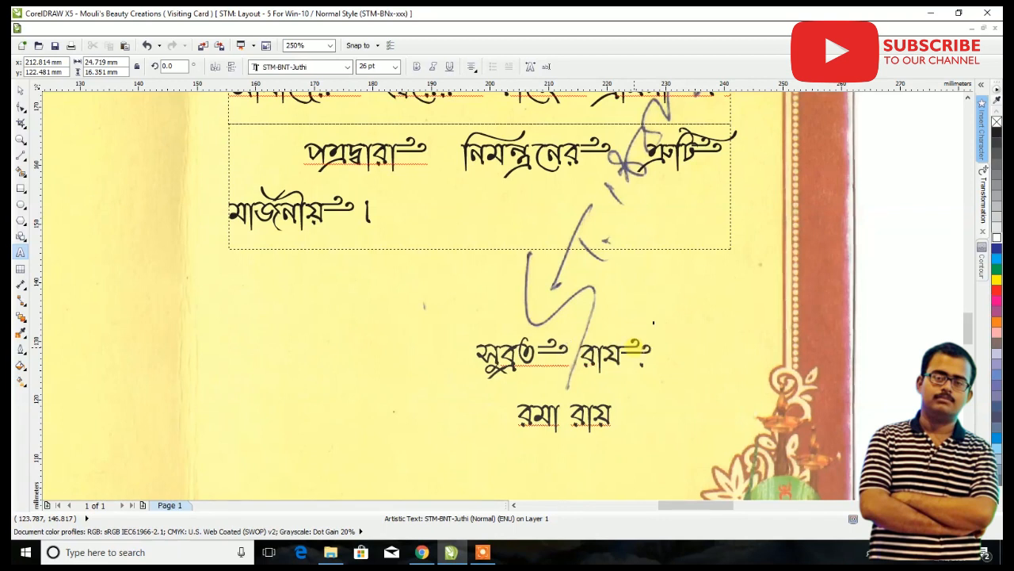
pyautogui.press('BackSpace')
pyautogui.write('f')
# Add a decorative flourish after each word of the second signatory name and finish editing the text
pyautogui.scroll(2, 569, 408)
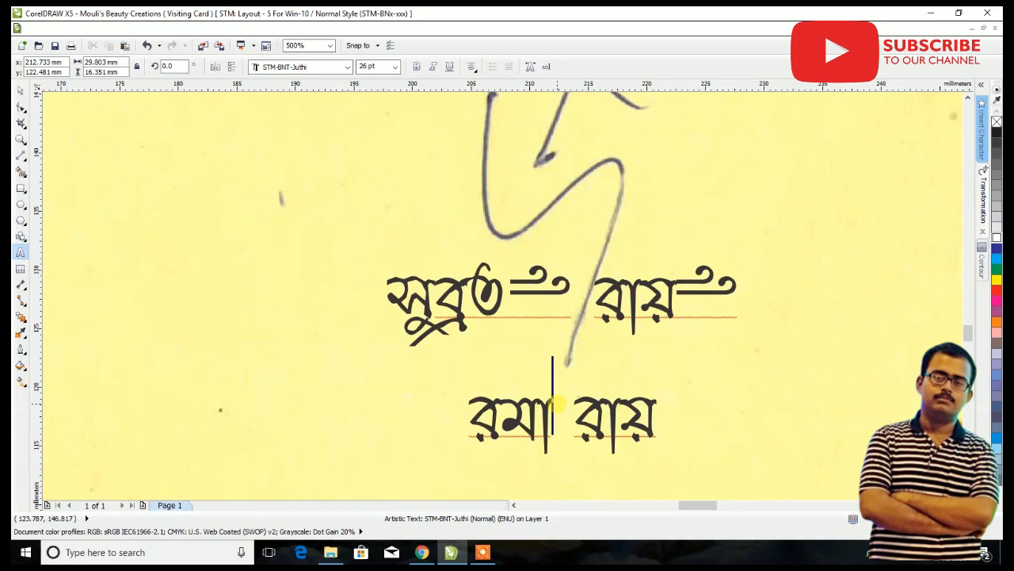
pyautogui.write('f')
pyautogui.click(681, 401)
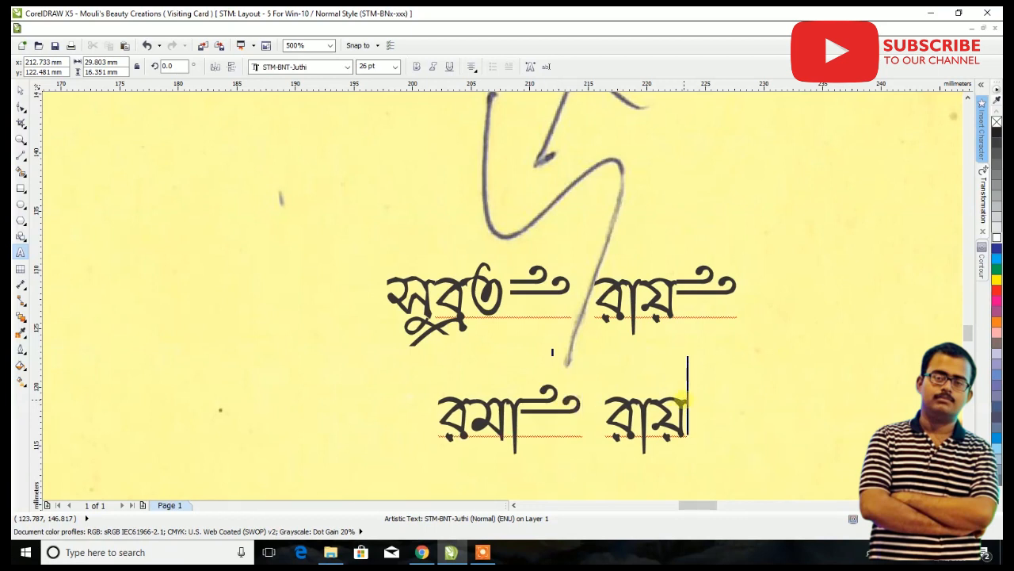
pyautogui.write('f')
pyautogui.click(394, 305)
pyautogui.click(21, 91)
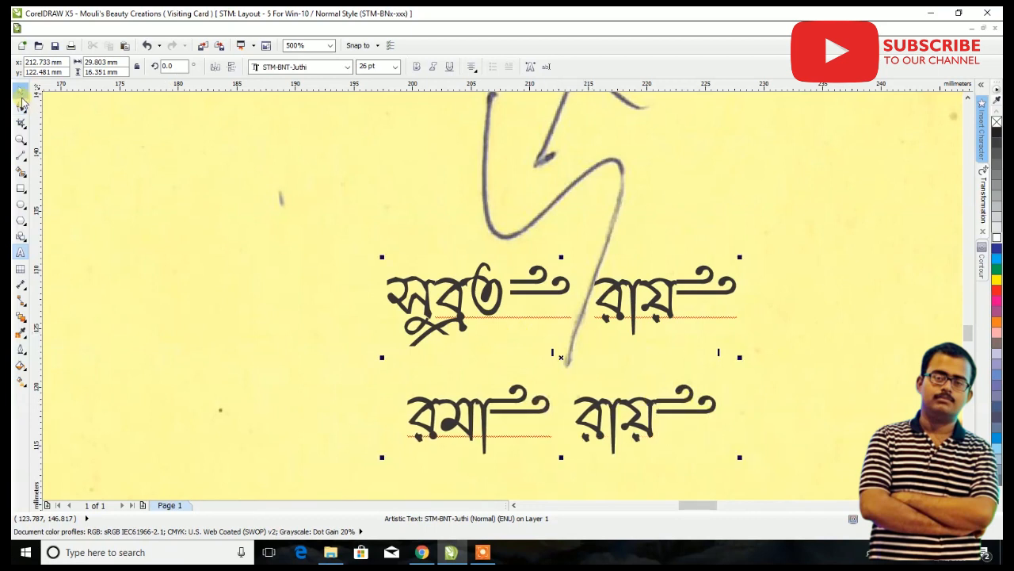
# Finish editing the two signatory names and reposition them below the apology line, centred at about X 223.1 mm, Y 131.7 mm
pyautogui.scroll(-2, 482, 136)
pyautogui.scroll(-2, 323, 345)
pyautogui.press('Escape')
pyautogui.click(349, 362)
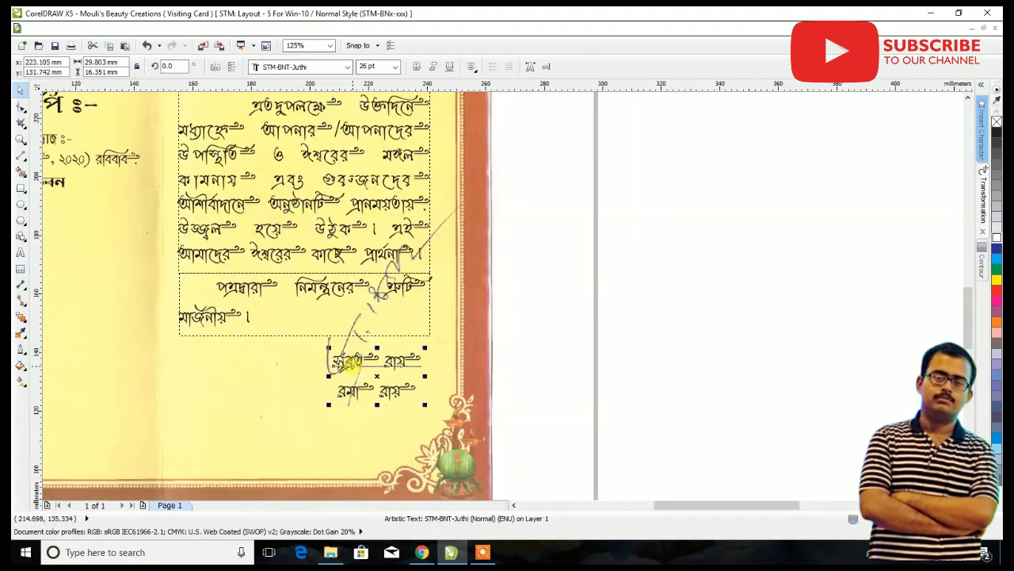
pyautogui.scroll(-4, 350, 361)
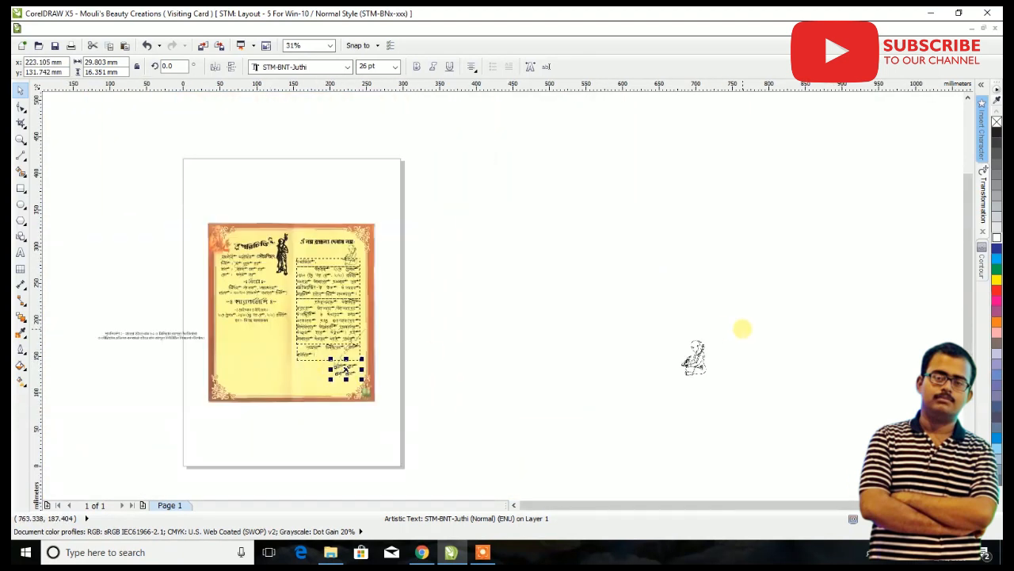
pyautogui.moveTo(693, 357); pyautogui.dragTo(312, 374)
pyautogui.scroll(4, 363, 400)
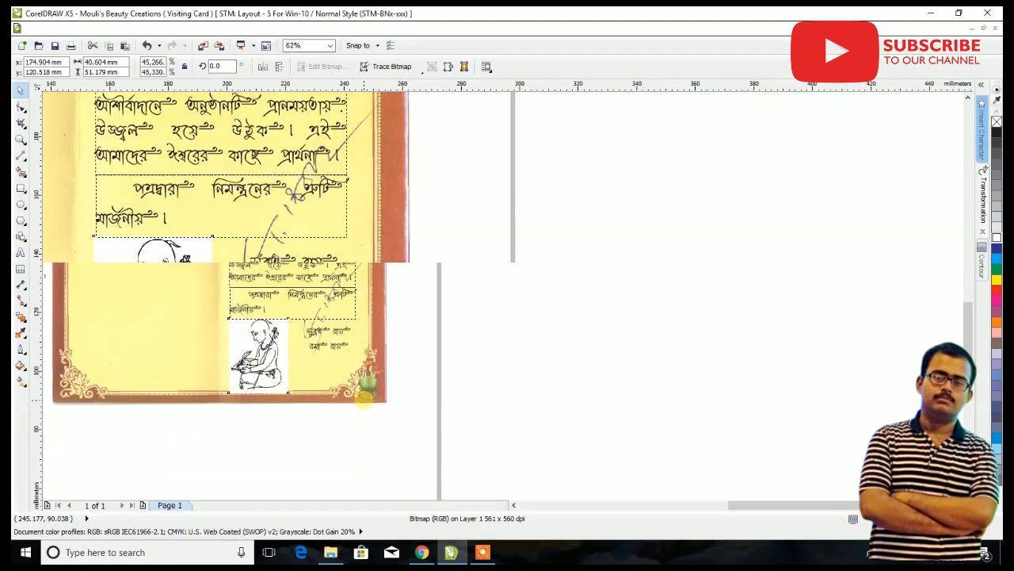
pyautogui.scroll(-4, 361, 400)
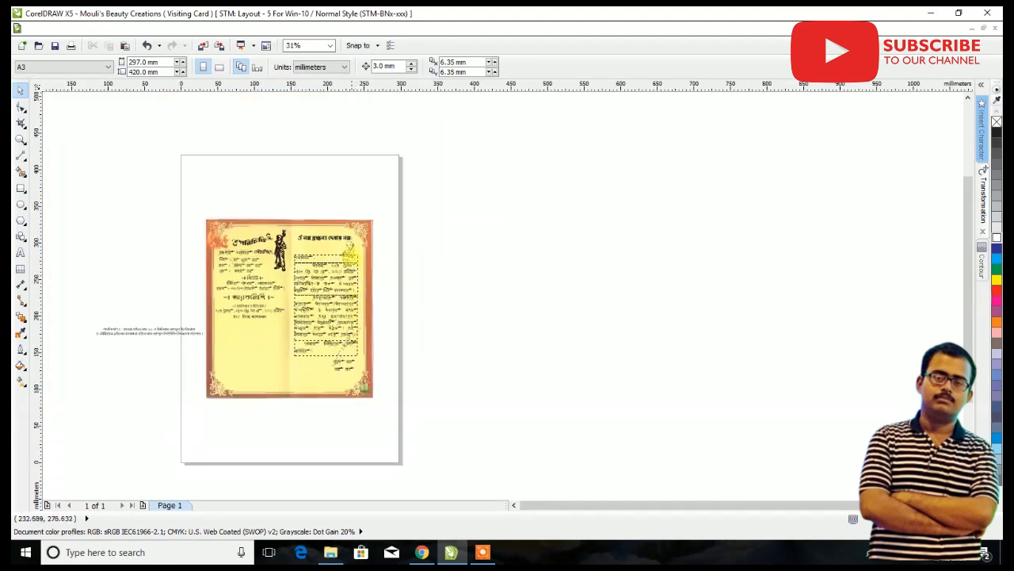
# Place a horizontally mirrored copy of the seated writing figure below the apology line, beside the signatory names, at about 27 × 37 mm
pyautogui.click(345, 260)
pyautogui.moveTo(345, 260)
pyautogui.mouseDown()
pyautogui.moveTo(306, 387)
pyautogui.moveTo(309, 371)
pyautogui.mouseUp()
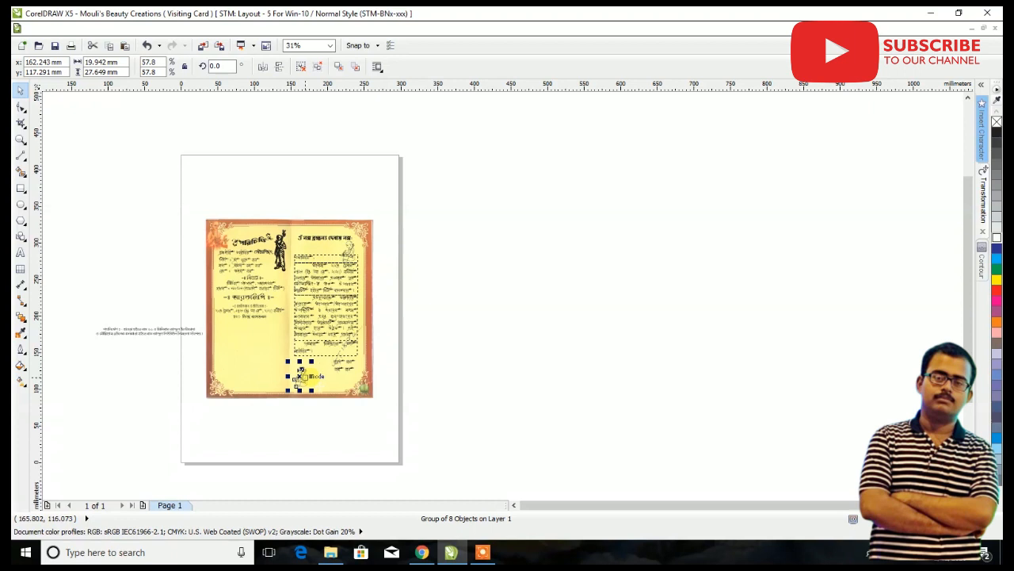
pyautogui.scroll(6, 309, 371)
pyautogui.moveTo(283, 284); pyautogui.dragTo(323, 227)
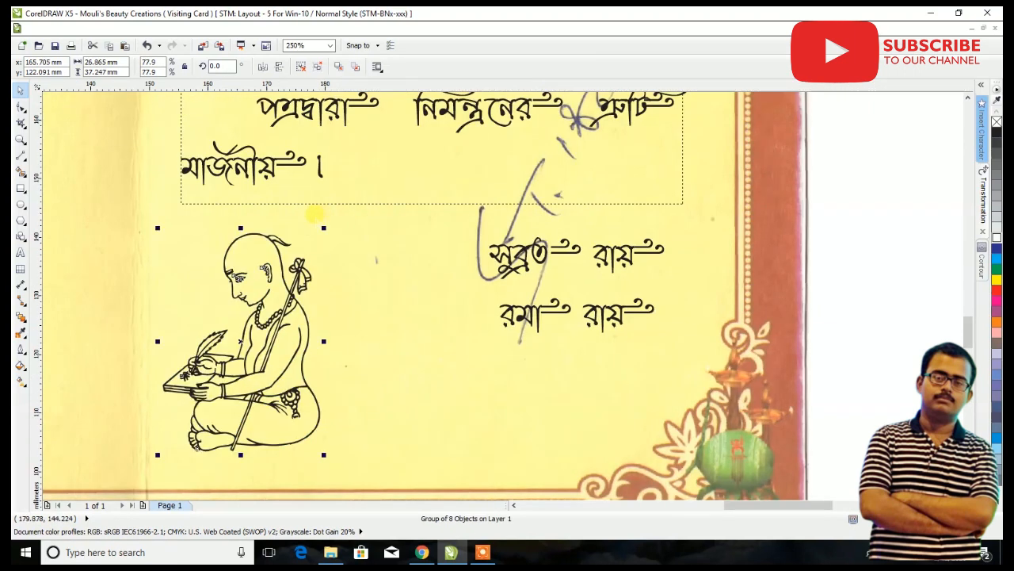
pyautogui.click(265, 67)
pyautogui.moveTo(232, 342); pyautogui.dragTo(256, 358)
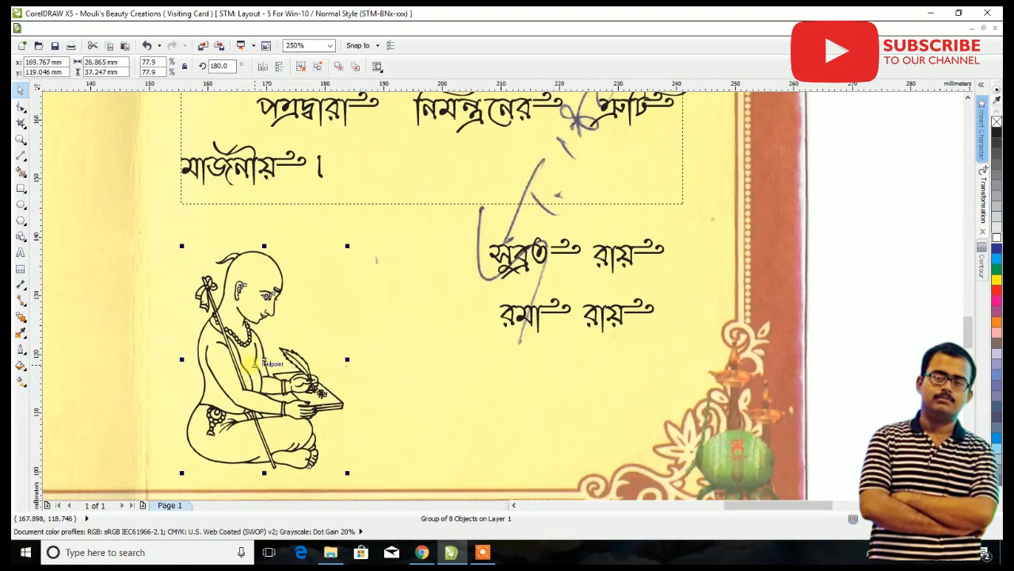
# Lower the signatory names slightly, duplicate them above and replace the copy's text with "ধন্যবাদান্তে" followed by a flourish
pyautogui.scroll(-2, 256, 358)
pyautogui.click(391, 317)
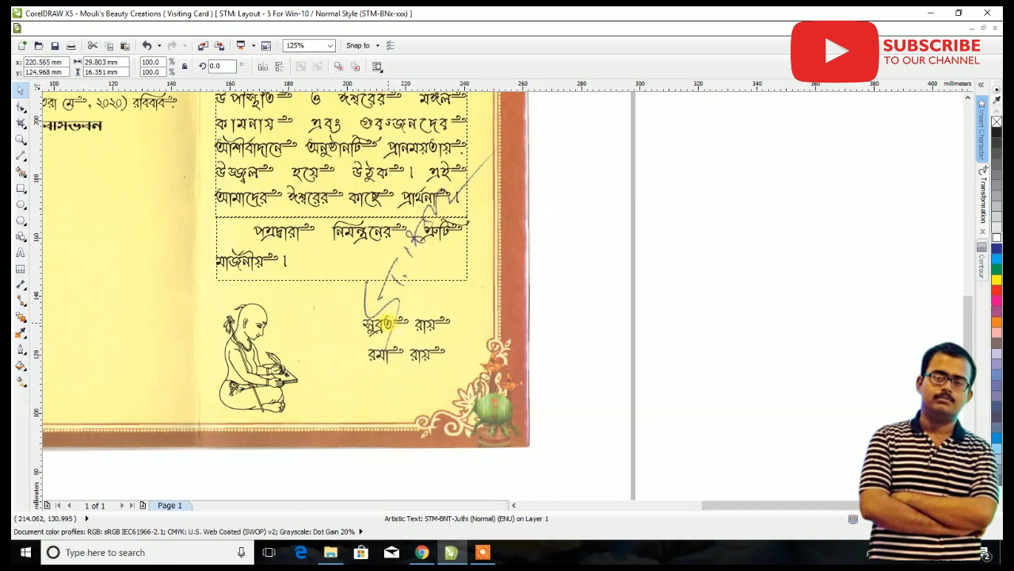
pyautogui.scroll(2, 399, 255)
pyautogui.moveTo(379, 388); pyautogui.dragTo(325, 291)
pyautogui.click(19, 255)
pyautogui.write('ধন্যবাদান্তে')
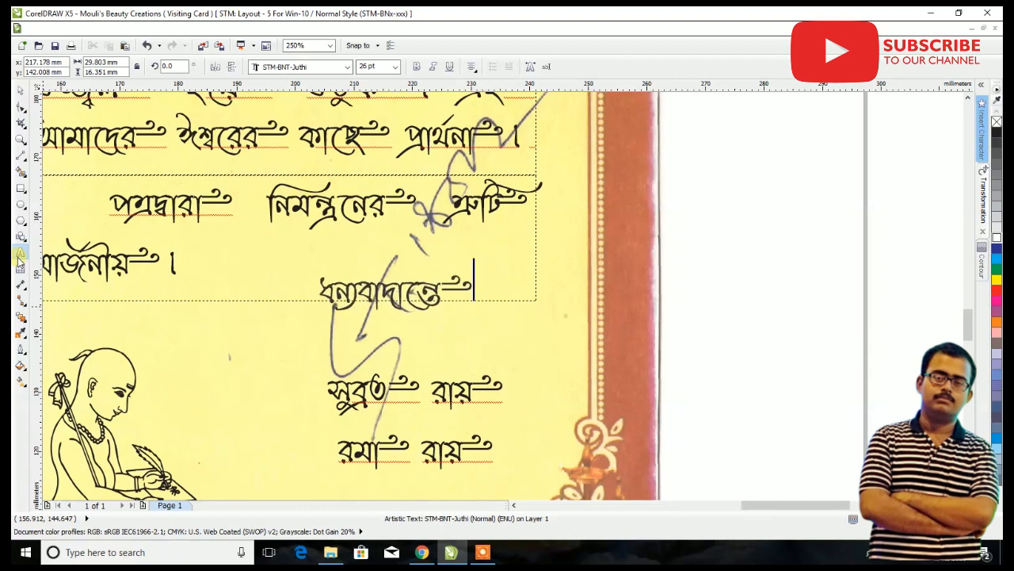
# Position the closing line "ধন্যবাদান্তে" directly above the two signatory names
pyautogui.click(21, 92)
pyautogui.click(336, 293)
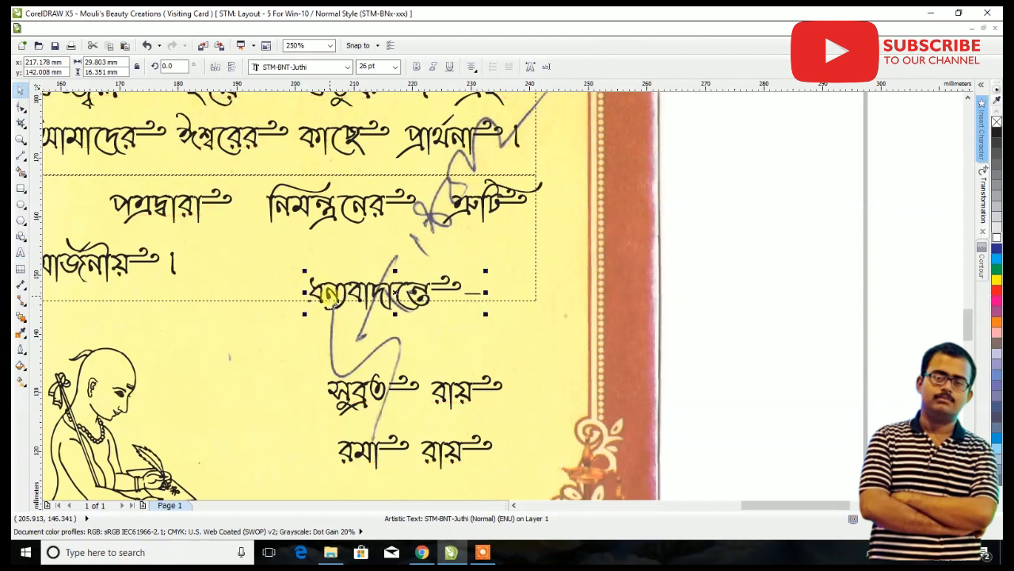
pyautogui.moveTo(389, 290); pyautogui.dragTo(427, 330)
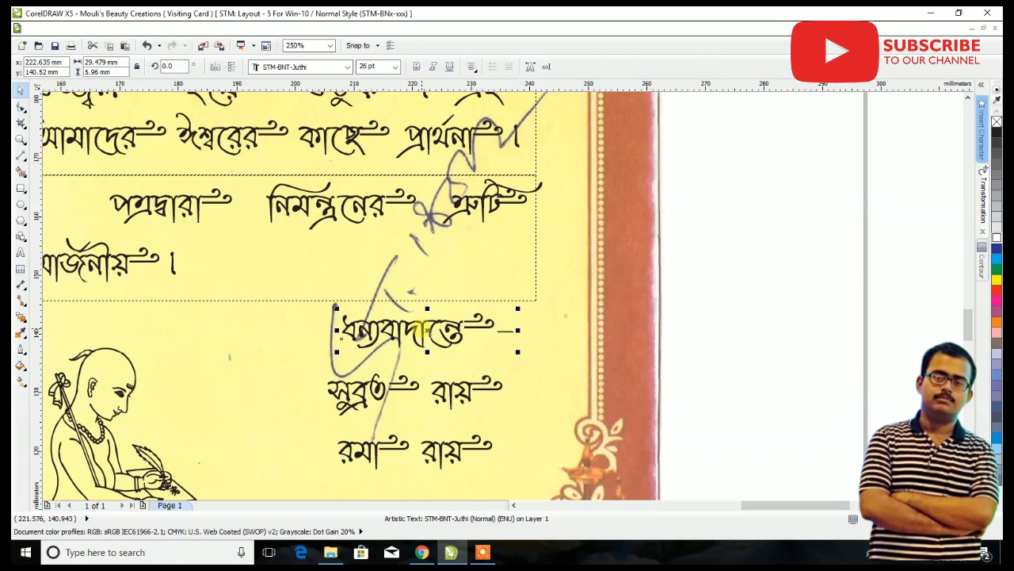
# Copy the two residence address lines to below the venue line on the card's left page
pyautogui.scroll(-5, 428, 330)
pyautogui.scroll(2, 346, 333)
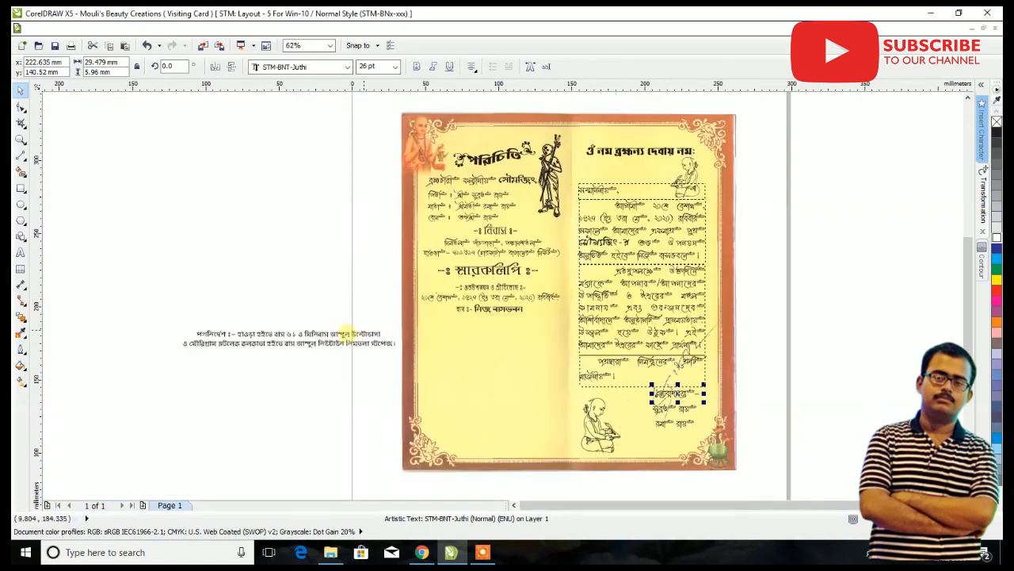
pyautogui.scroll(2, 490, 314)
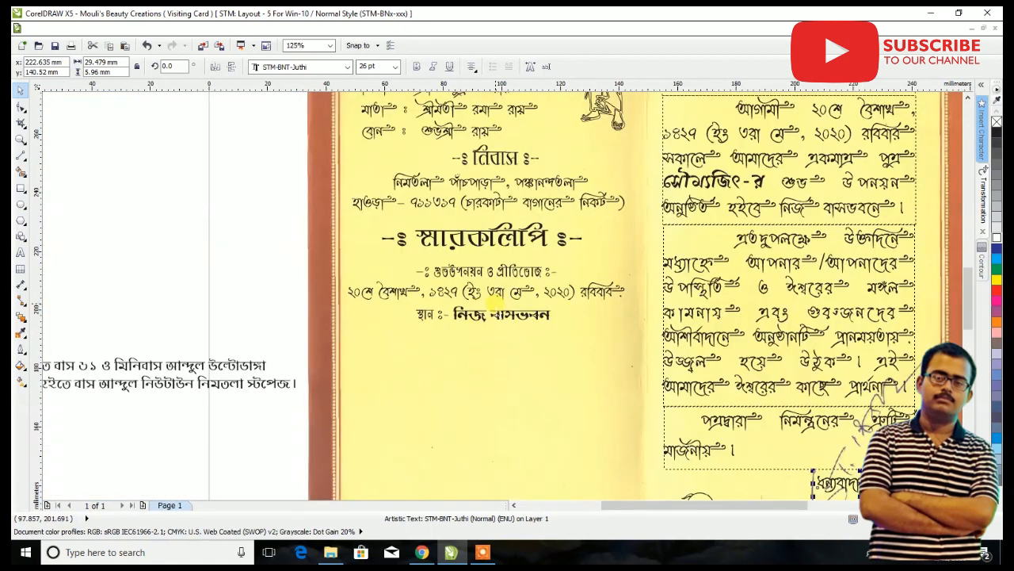
pyautogui.click(500, 315)
pyautogui.click(479, 183)
pyautogui.keyDown('shift'); pyautogui.click(483, 202); pyautogui.keyUp('shift')
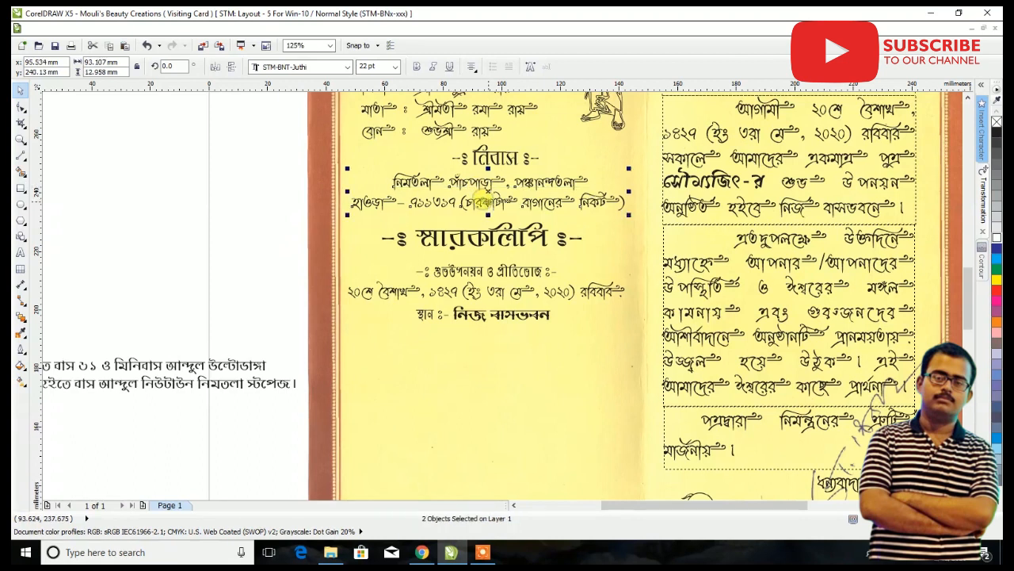
pyautogui.moveTo(484, 202); pyautogui.dragTo(495, 367)
# Enlarge the venue line to about 60 × 7 mm and place it just above the copied address lines
pyautogui.scroll(2, 507, 327)
pyautogui.click(509, 314)
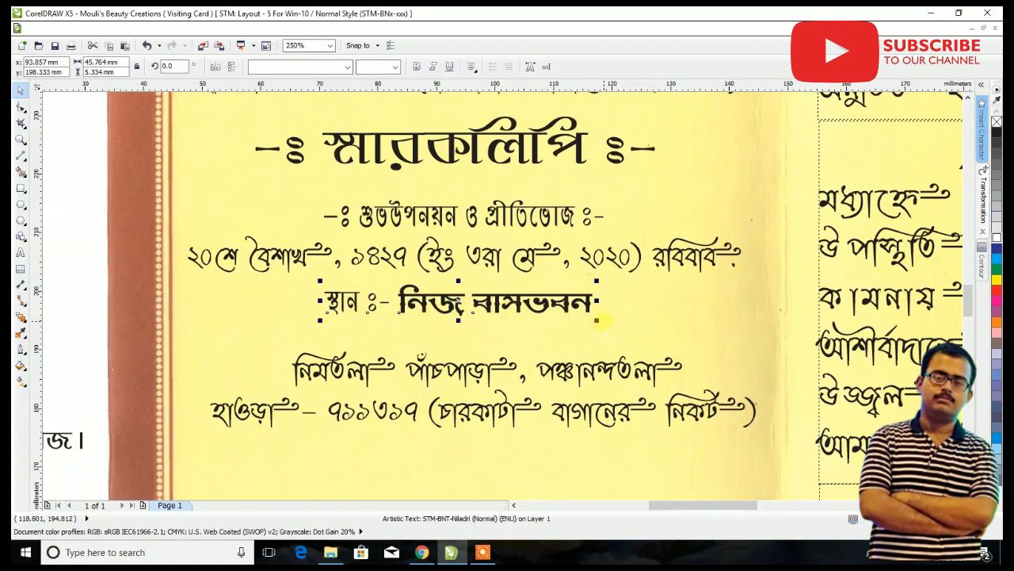
pyautogui.moveTo(597, 319); pyautogui.dragTo(641, 330)
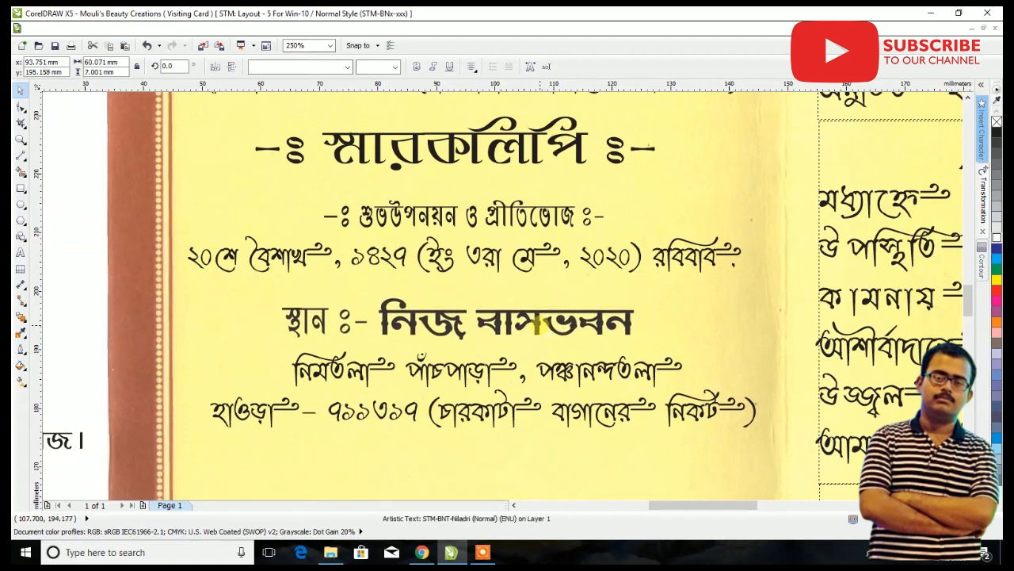
# Bring the route-directions text onto the card's left page, below the copied address lines
pyautogui.scroll(-4, 537, 323)
pyautogui.click(341, 347)
pyautogui.moveTo(340, 346); pyautogui.dragTo(508, 377)
pyautogui.scroll(4, 508, 377)
# Cut the bus directions following the heading "পথনির্দেশ" and paste them as a separate text object beside the page
pyautogui.click(21, 252)
pyautogui.moveTo(225, 364); pyautogui.dragTo(341, 395)
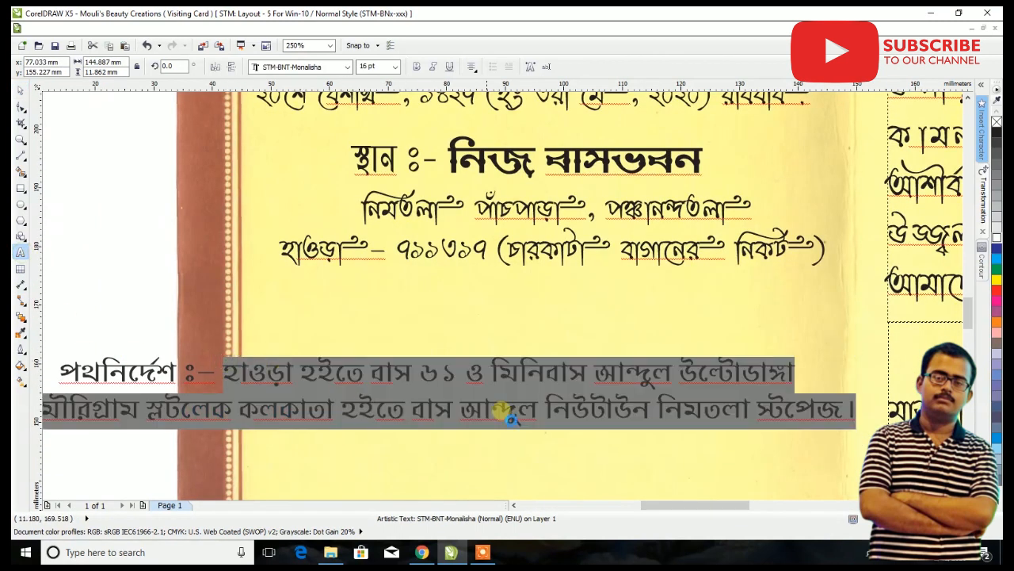
pyautogui.press('Delete')
pyautogui.scroll(-1, 534, 406)
pyautogui.click(96, 376)
pyautogui.hotkey('ctrl', 'v')
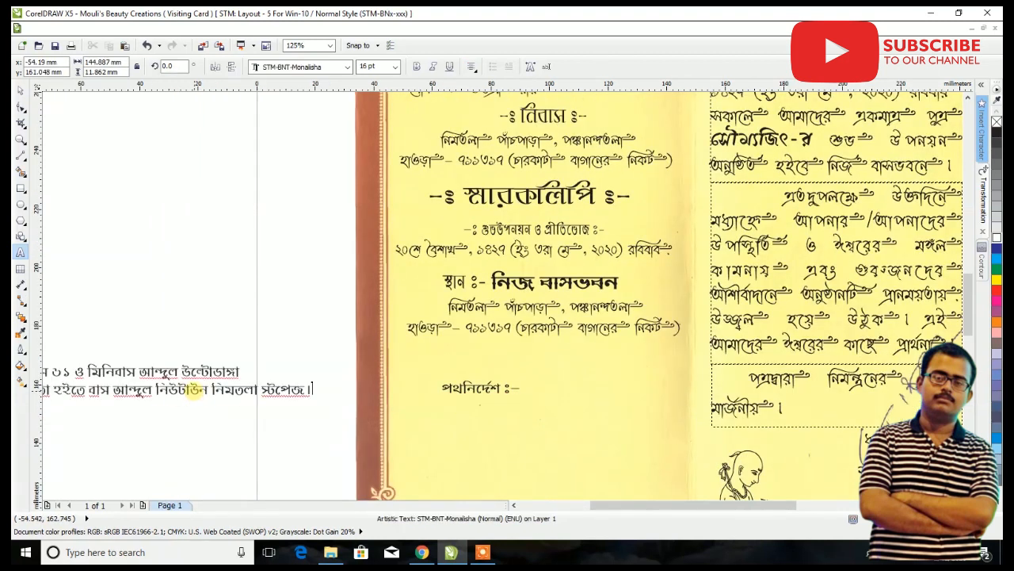
# Set the separate bus-directions text in STM-BNT-Indra at 20 pt
pyautogui.click(20, 91)
pyautogui.click(346, 66)
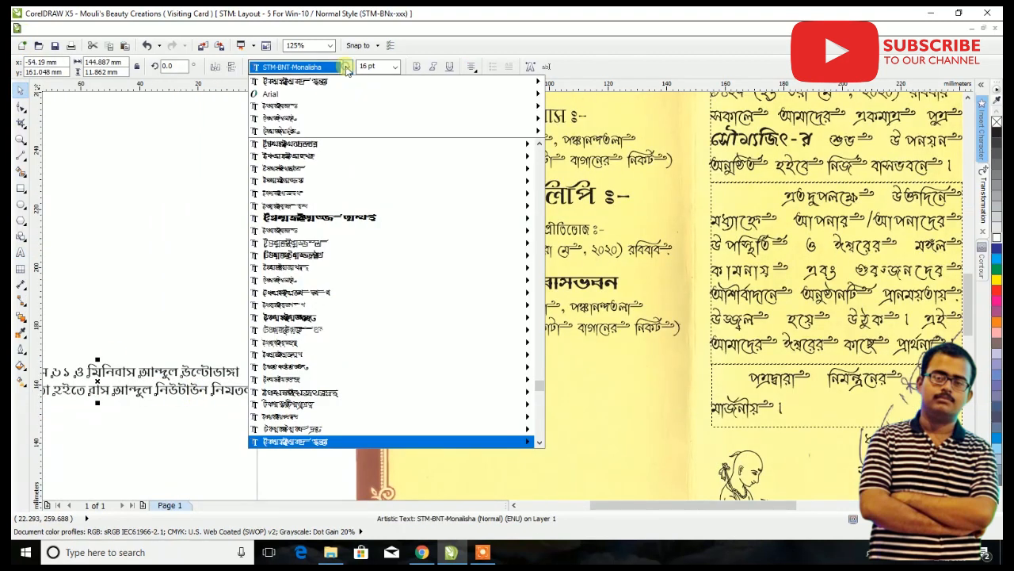
pyautogui.press('Up')
pyautogui.press('Up')
pyautogui.press('Up')
pyautogui.press('Up')
pyautogui.press('Up')
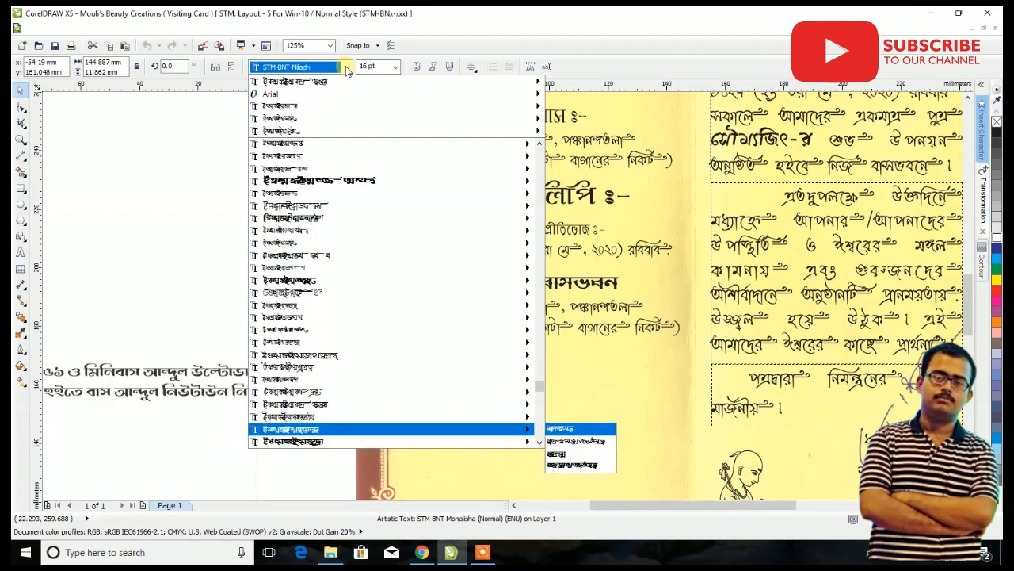
pyautogui.press('Up')
pyautogui.press('Up')
pyautogui.press('Up')
pyautogui.press('Up')
pyautogui.press('Up')
pyautogui.press('Up')
pyautogui.press('Up')
pyautogui.press('Up')
pyautogui.press('Up')
pyautogui.press('Up')
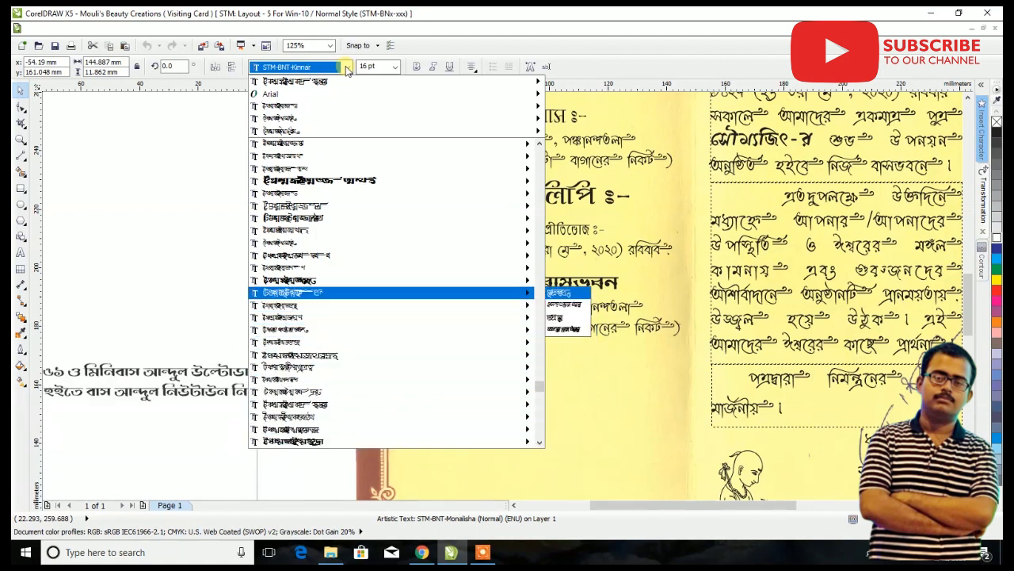
pyautogui.press('Up')
pyautogui.press('Up')
pyautogui.press('Up')
pyautogui.press('Up')
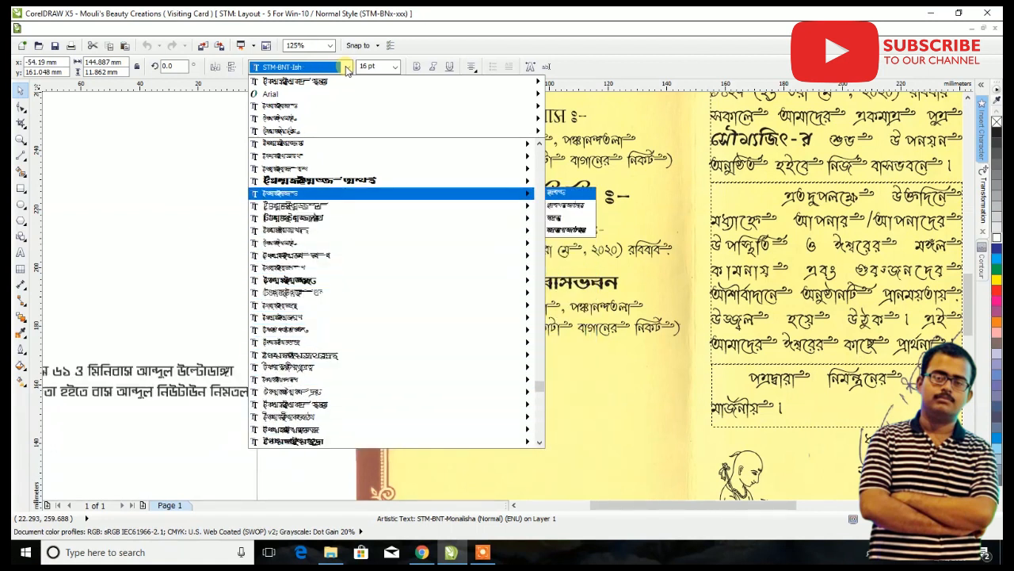
pyautogui.press('Return')
pyautogui.press('Tab')
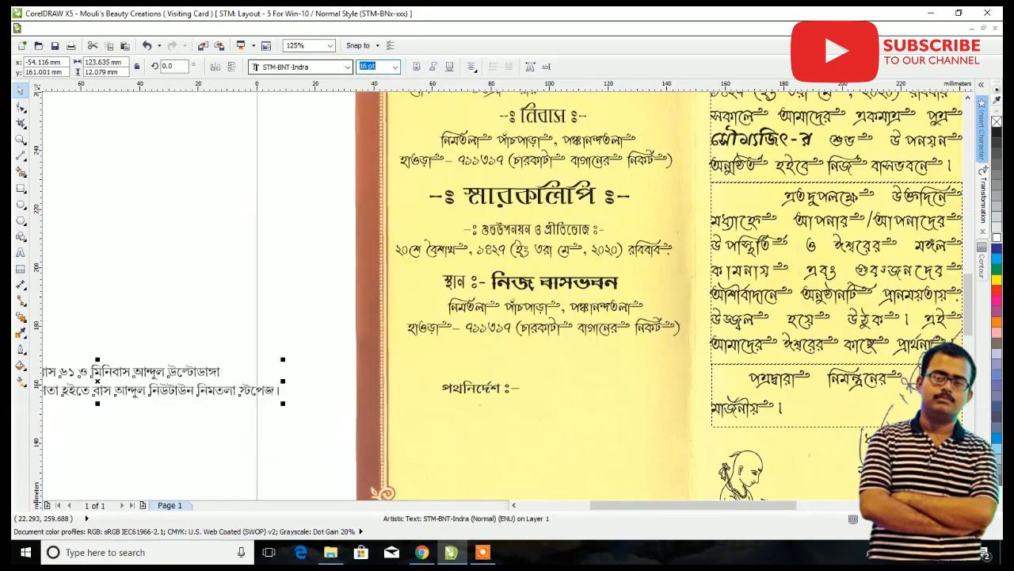
# Set the heading "পথনির্দেশ" to 22 pt and move it beneath the copied address lines
pyautogui.click(491, 390)
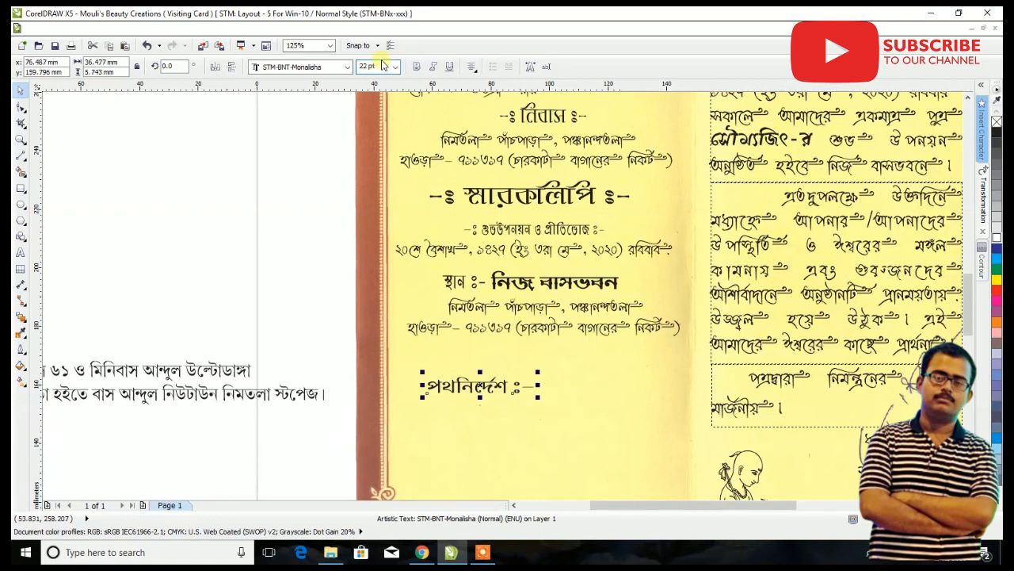
pyautogui.press('Return')
pyautogui.moveTo(509, 388); pyautogui.dragTo(565, 360)
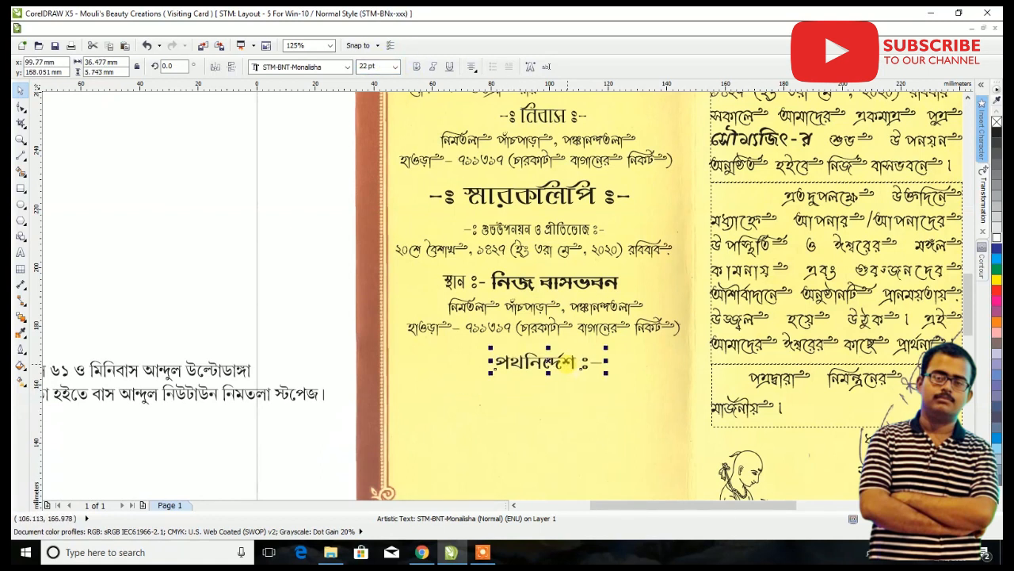
# Add a matching dash and colon ornament before the heading "পথনির্দেশ" and center it under the address lines
pyautogui.scroll(2, 565, 360)
pyautogui.click(19, 252)
pyautogui.click(432, 361)
pyautogui.write('-:')
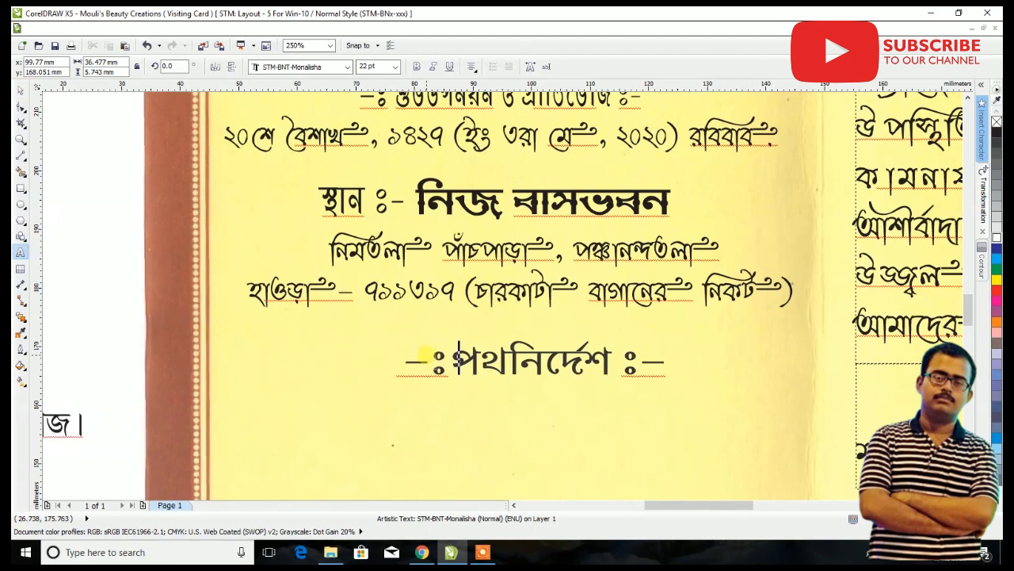
pyautogui.click(20, 90)
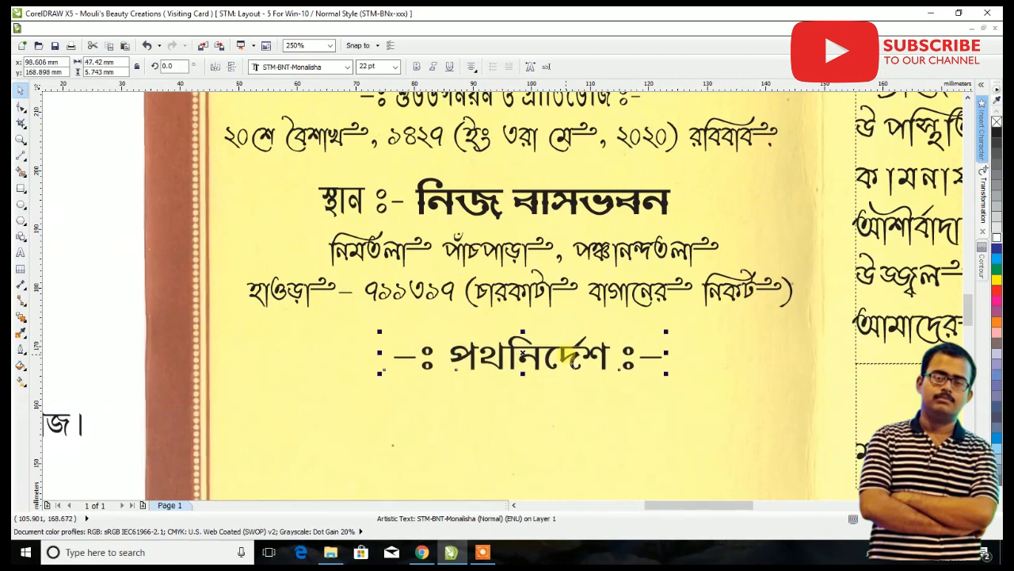
# Move the bus-directions text onto the left page, below the heading "পথনির্দেশ"
pyautogui.scroll(-2, 484, 274)
pyautogui.moveTo(300, 302); pyautogui.dragTo(487, 321)
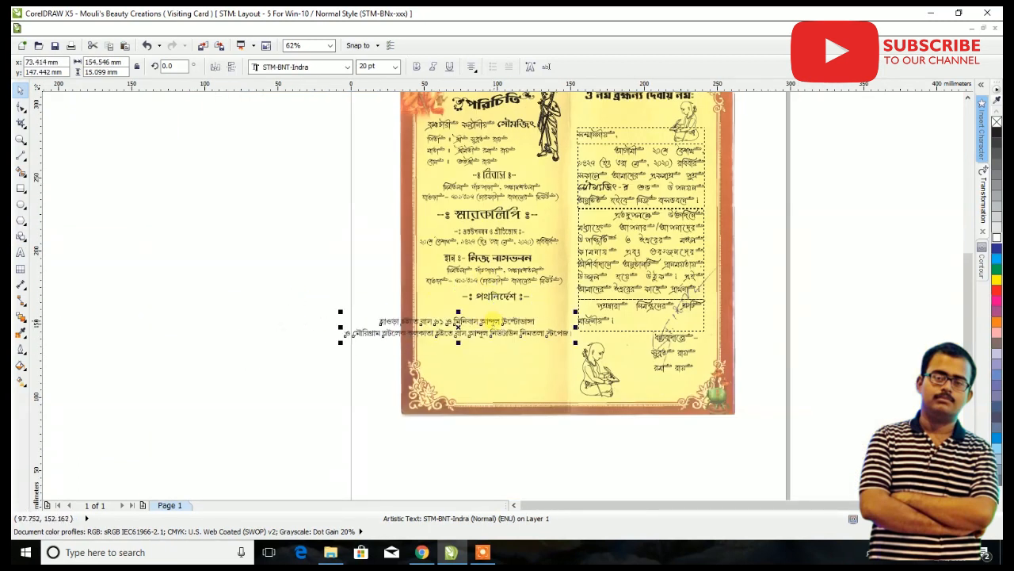
pyautogui.scroll(2, 487, 321)
pyautogui.moveTo(247, 323); pyautogui.dragTo(473, 284)
# Break the first line of the bus directions after "মিনিবাস"
pyautogui.click(20, 252)
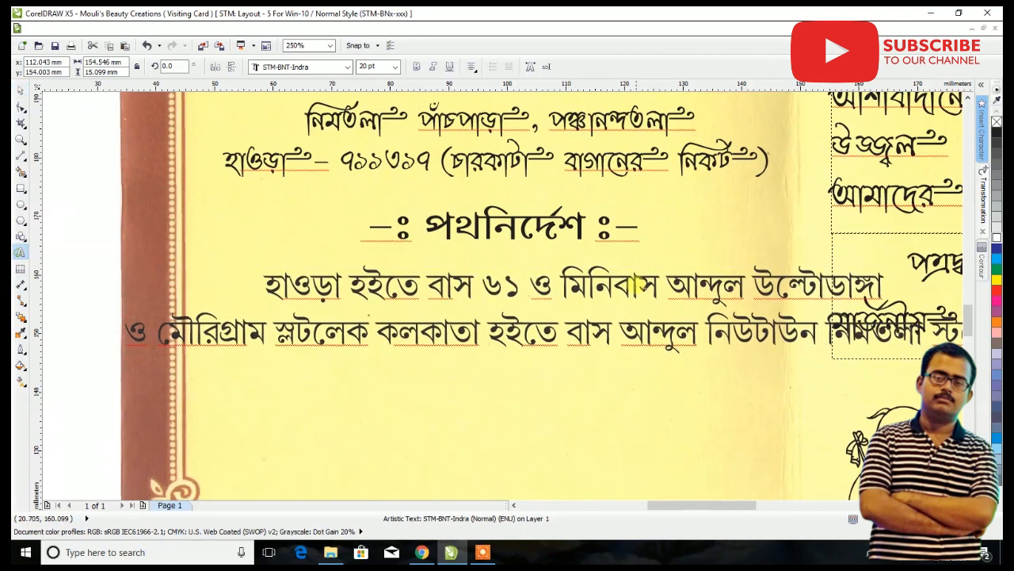
pyautogui.click(670, 284)
pyautogui.press('Return')
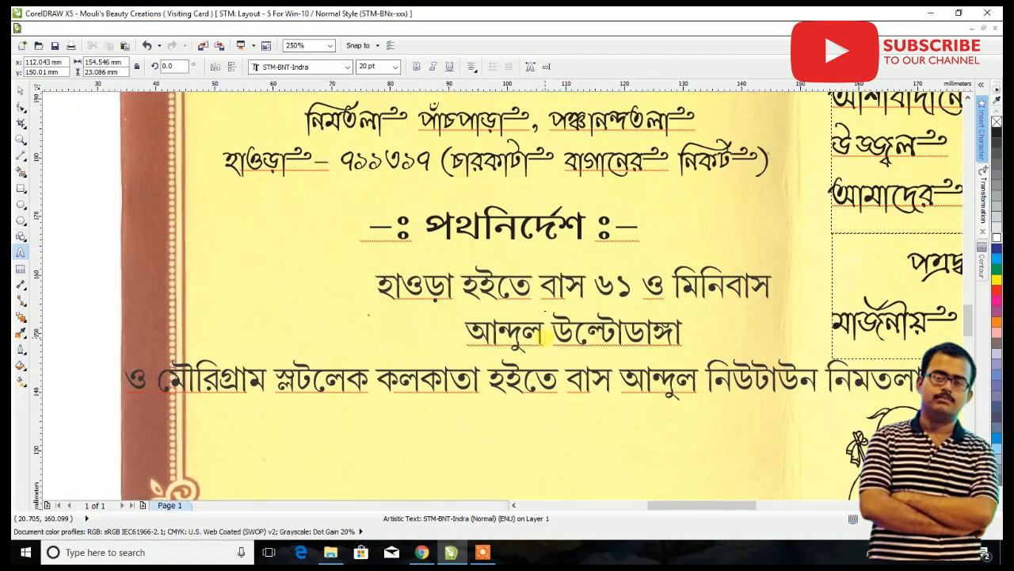
# Insert hyphens after "আন্দুল" and before "স্লটলেক" in the bus directions, and join the last two lines into one
pyautogui.write('-')
pyautogui.click(135, 383)
pyautogui.press('BackSpace')
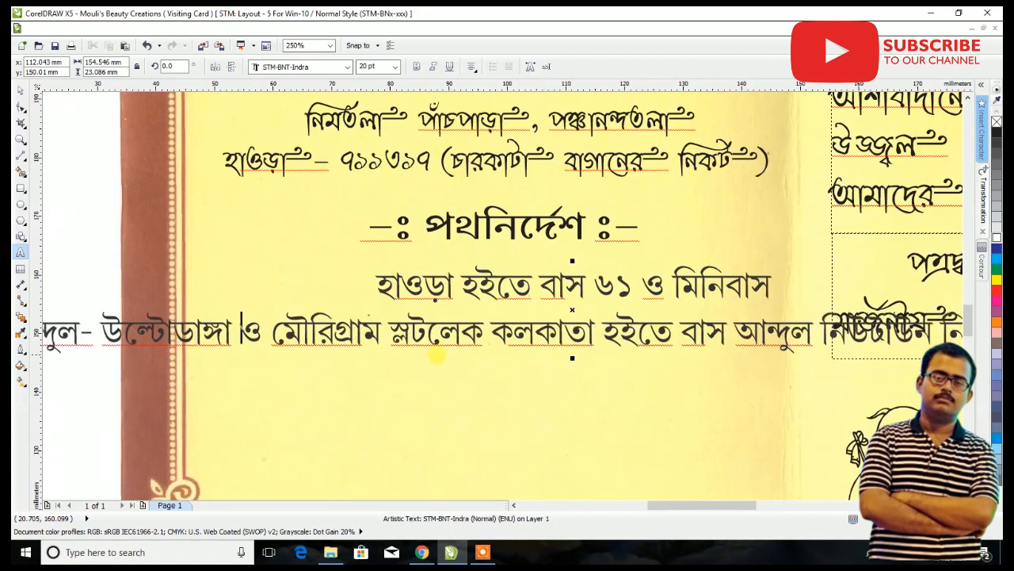
pyautogui.write('-')
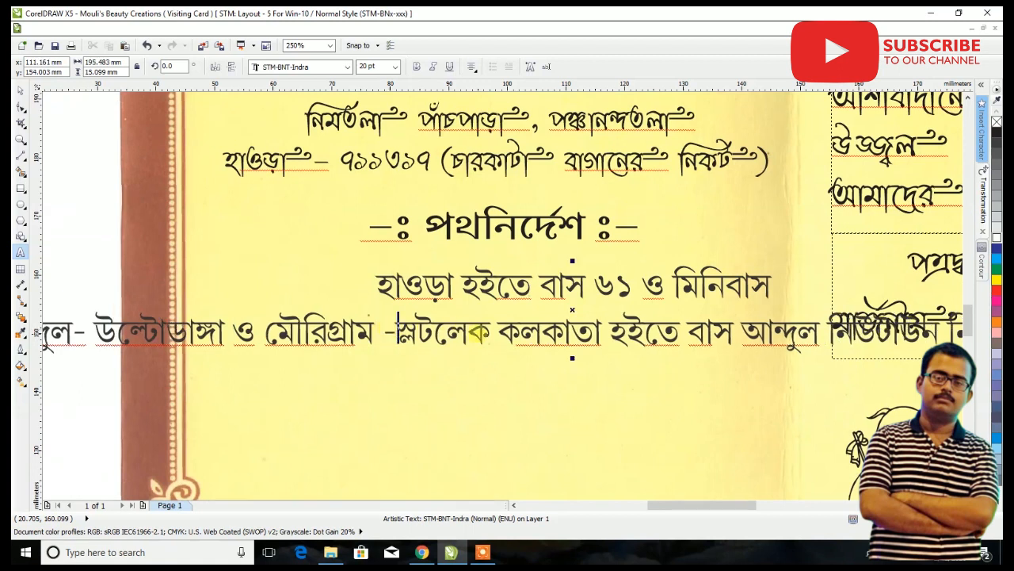
# Break the bus directions after "কলকাতা" and center the three-line block under the heading "পথনির্দেশ"
pyautogui.click(499, 331)
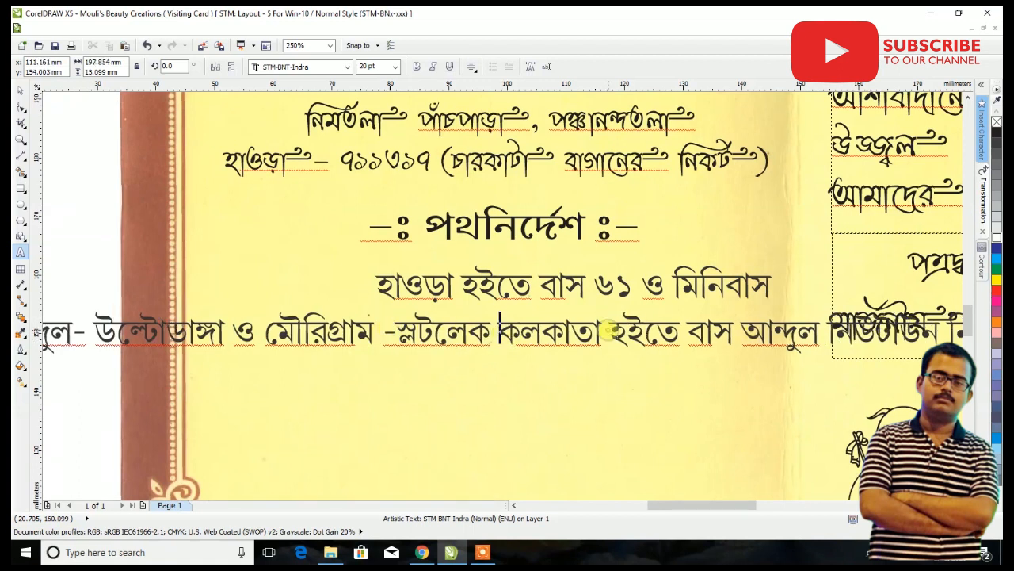
pyautogui.click(606, 331)
pyautogui.press('Return')
pyautogui.click(21, 89)
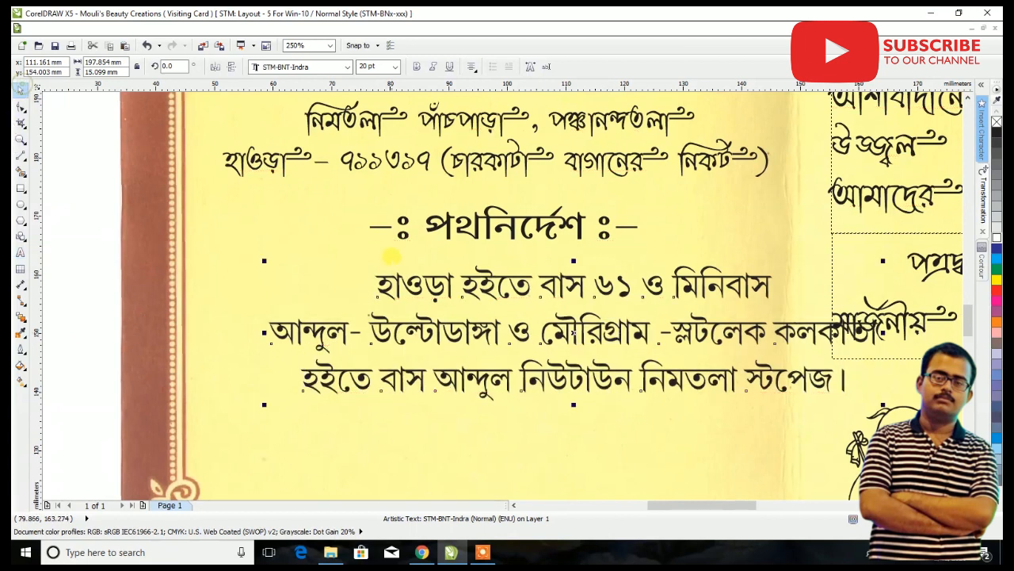
pyautogui.moveTo(460, 283); pyautogui.dragTo(379, 272)
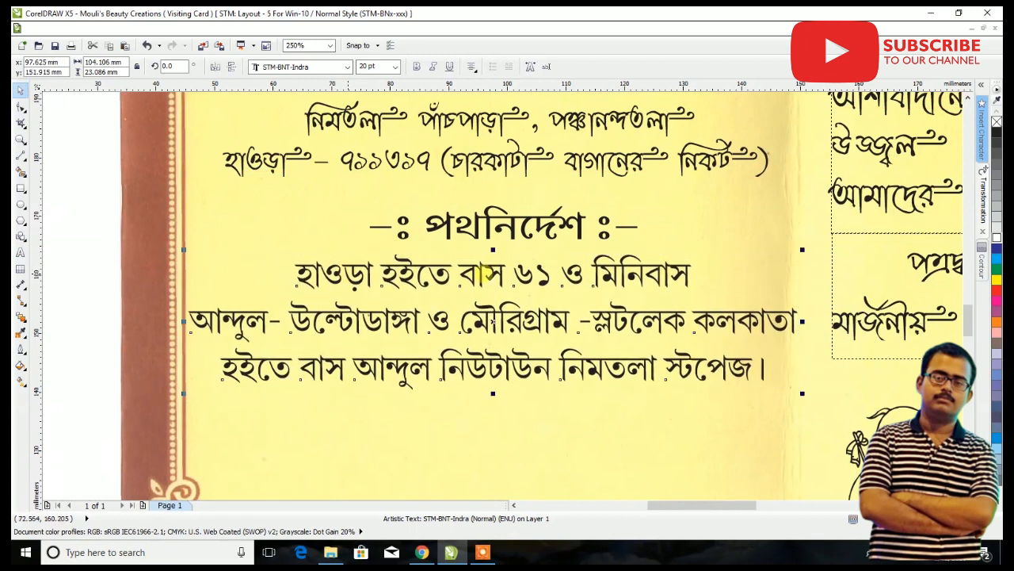
# Narrow the bus-directions text block slightly and center the heading "পথনির্দেশ" above it
pyautogui.moveTo(801, 318); pyautogui.dragTo(776, 319)
pyautogui.click(527, 227)
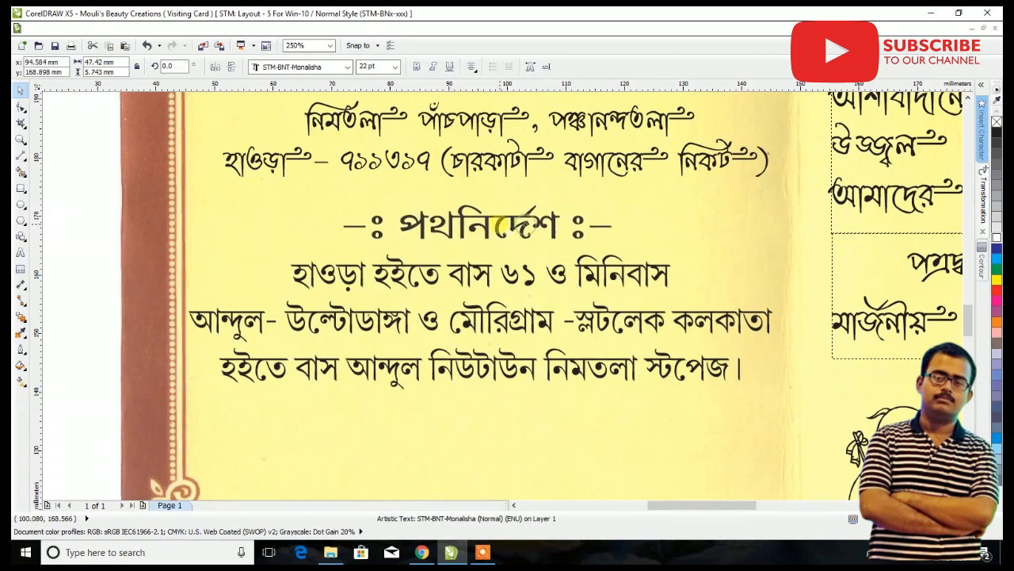
pyautogui.scroll(-3, 525, 226)
pyautogui.scroll(2, 543, 264)
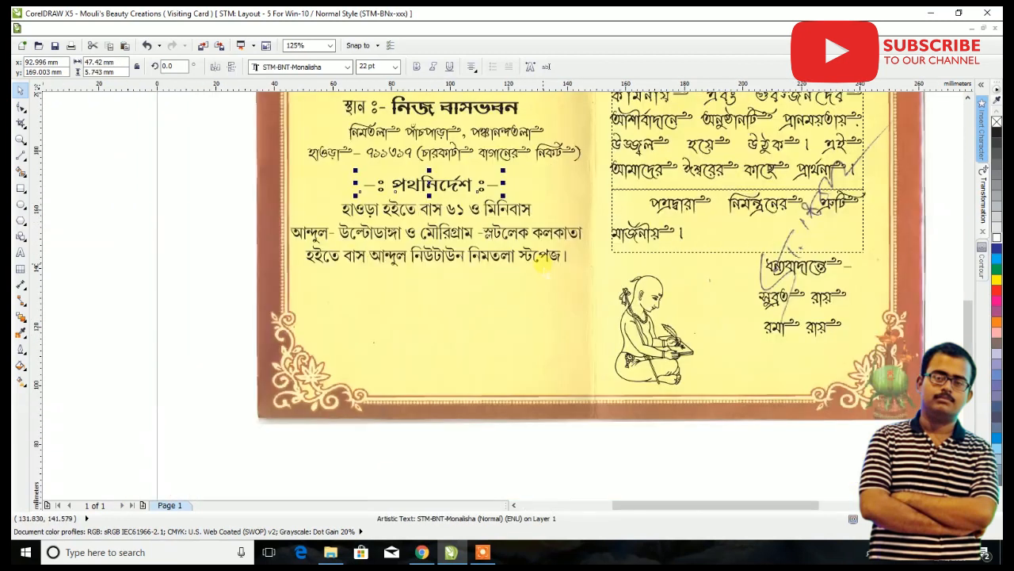
pyautogui.scroll(-3, 552, 283)
pyautogui.scroll(2, 554, 273)
pyautogui.click(780, 240)
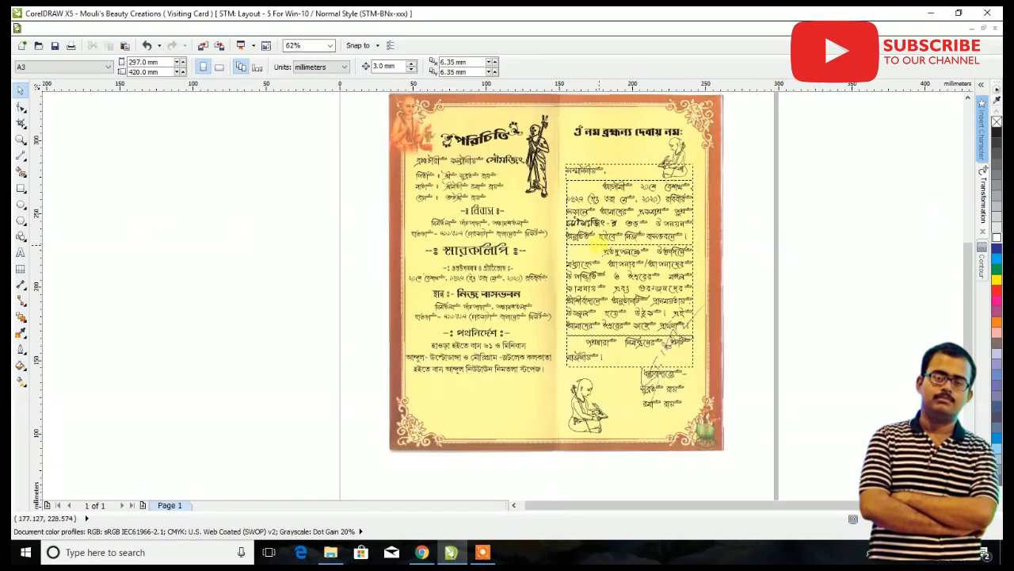
# Import the image "images-removebg-preview" from the Downloads folder and place it on the left page
pyautogui.rightClick(830, 277)
pyautogui.click(856, 328)
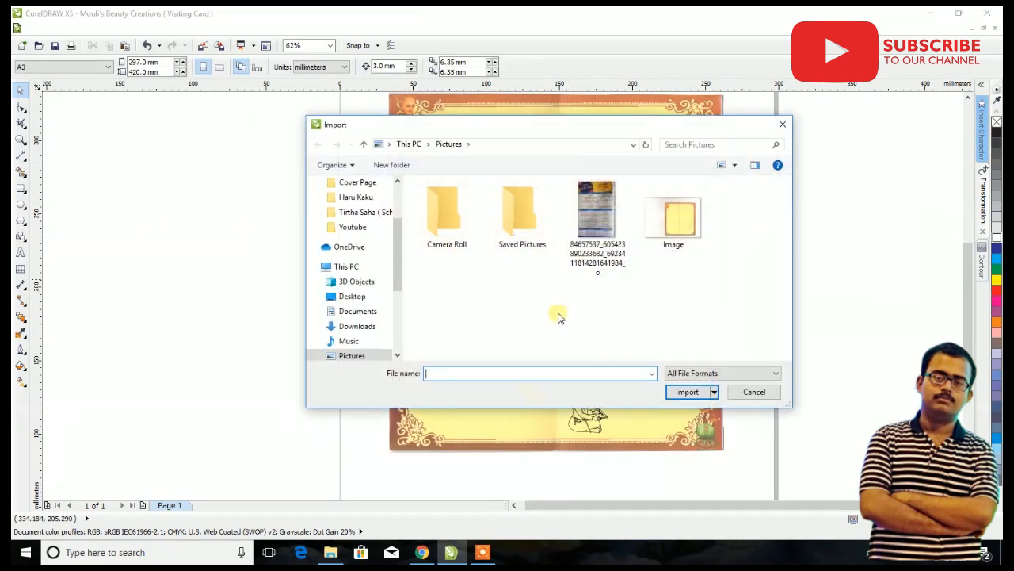
pyautogui.scroll(-1, 366, 273)
pyautogui.click(358, 310)
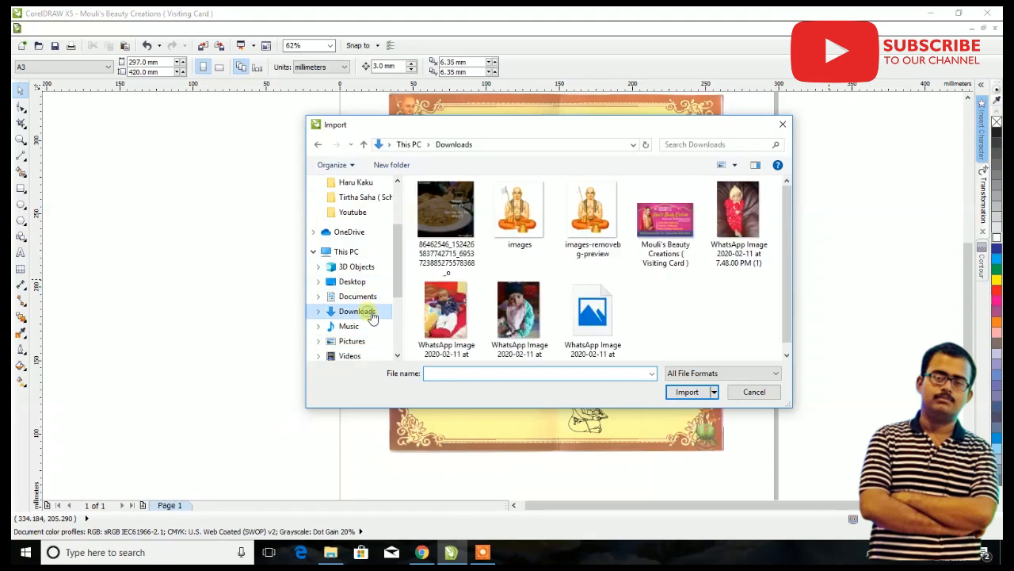
pyautogui.click(591, 217)
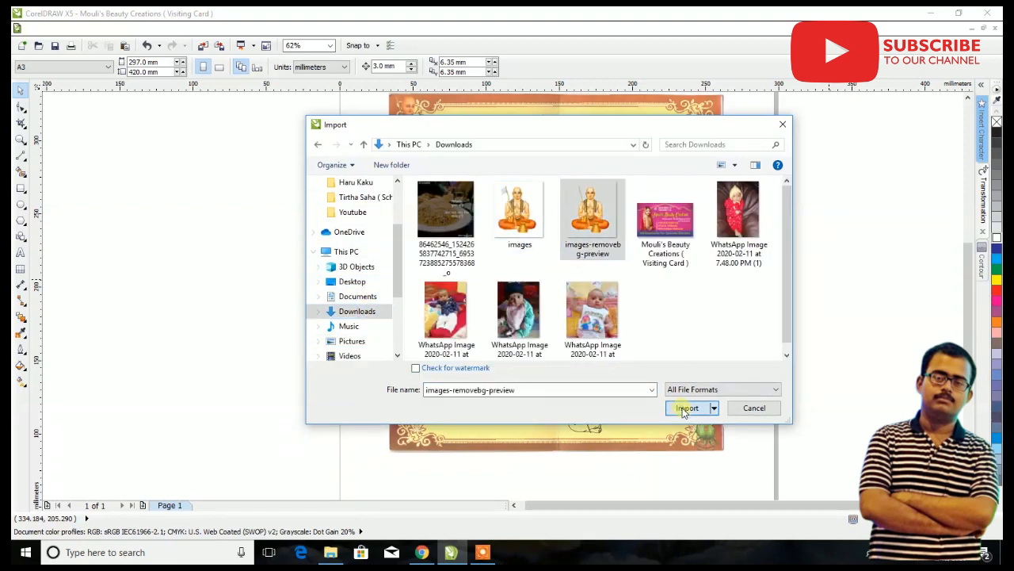
pyautogui.click(687, 391)
pyautogui.click(440, 321)
# Scale the imported monk image to 60% and move it below the bus directions on the left page
pyautogui.scroll(-1, 442, 324)
pyautogui.scroll(2, 586, 206)
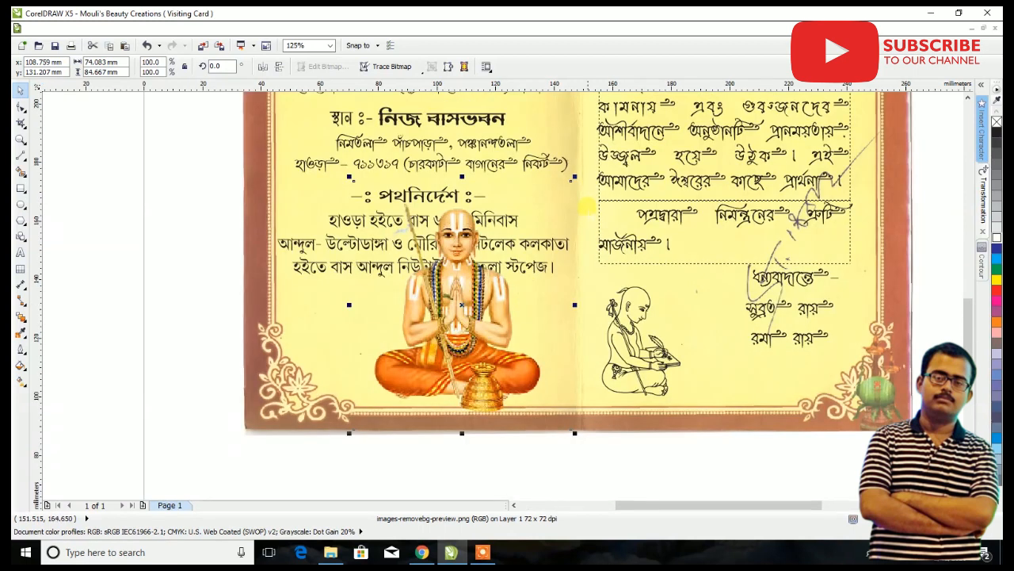
pyautogui.moveTo(569, 180); pyautogui.dragTo(535, 273)
pyautogui.moveTo(418, 361); pyautogui.dragTo(426, 345)
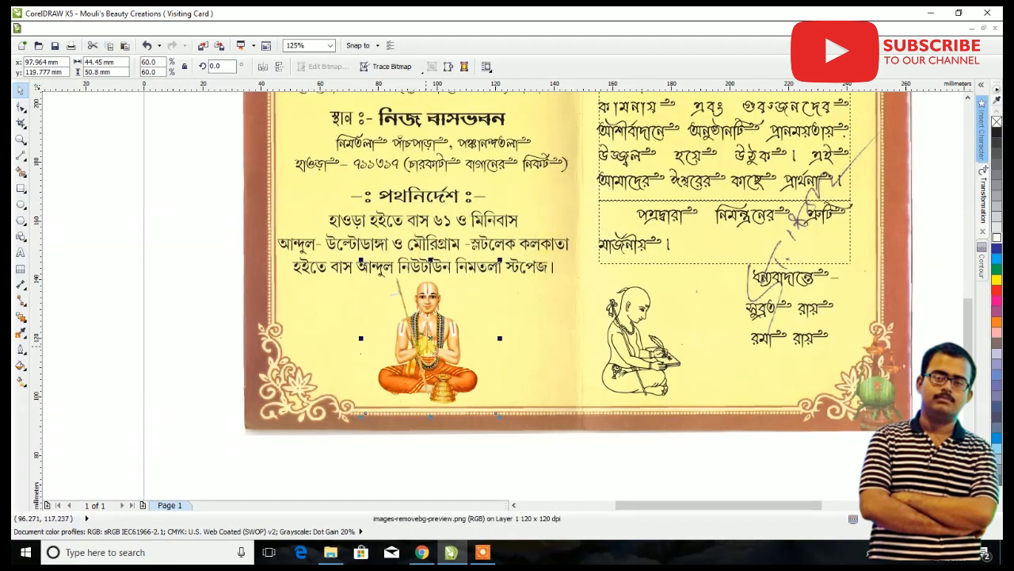
# Crop the empty margins at the sides and bottom of the monk image with the Shape tool
pyautogui.click(21, 106)
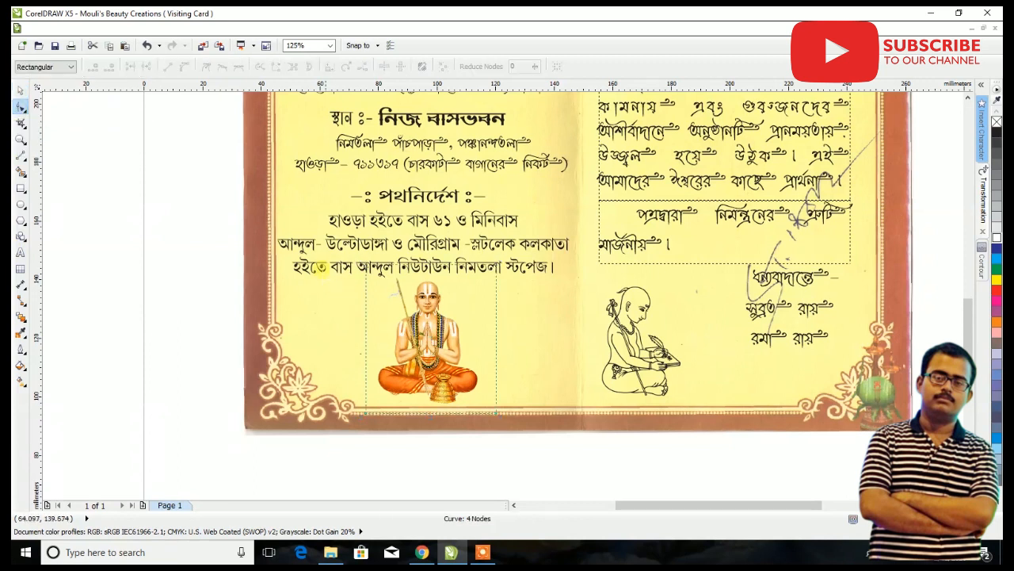
pyautogui.moveTo(366, 417); pyautogui.dragTo(375, 420)
pyautogui.moveTo(530, 256); pyautogui.dragTo(480, 416)
pyautogui.click(496, 415)
pyautogui.scroll(2, 385, 402)
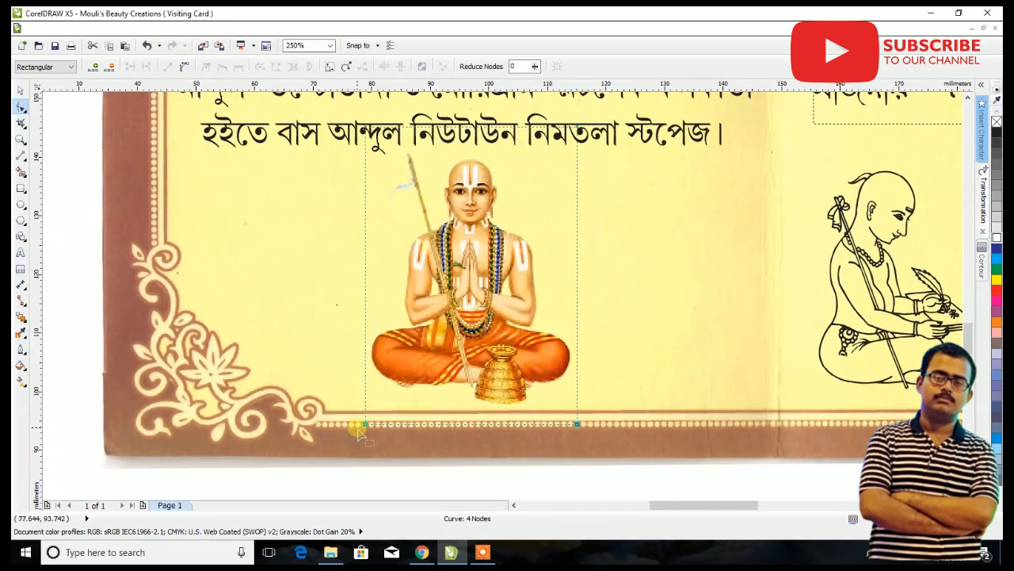
pyautogui.moveTo(367, 424); pyautogui.dragTo(365, 405)
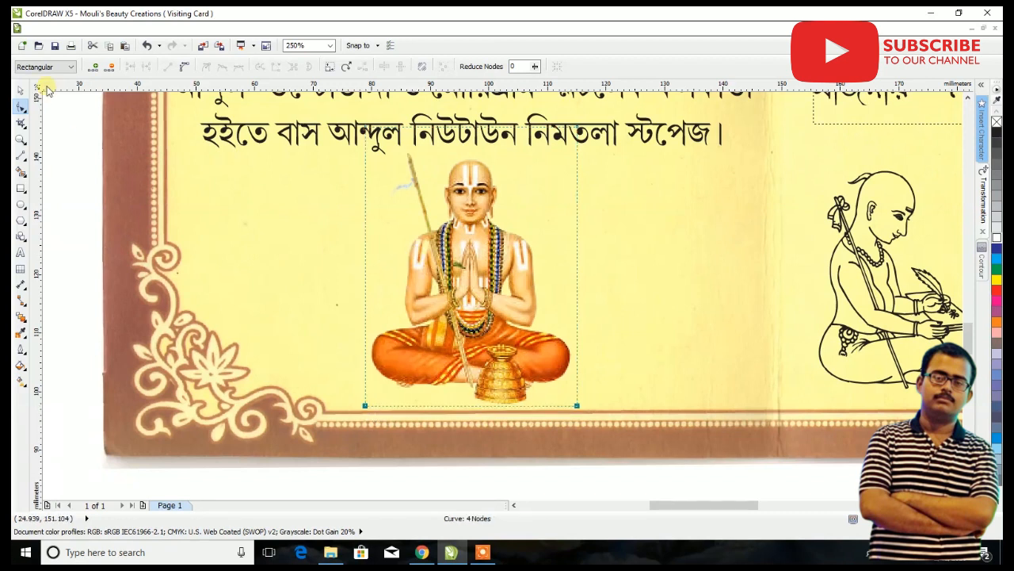
# Enlarge the monk image to 64.8%, about 39 × 51 mm, and position it between the bus directions and the lower border
pyautogui.click(21, 89)
pyautogui.moveTo(473, 229); pyautogui.dragTo(469, 210)
pyautogui.moveTo(578, 390); pyautogui.dragTo(594, 412)
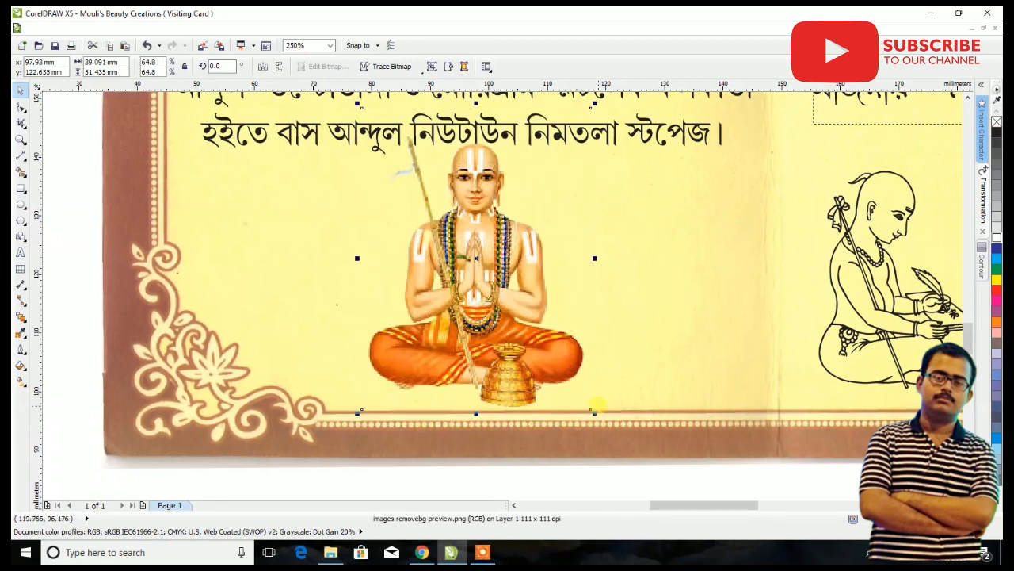
pyautogui.moveTo(512, 271); pyautogui.dragTo(522, 278)
pyautogui.scroll(-3, 435, 190)
pyautogui.scroll(-6, 473, 267)
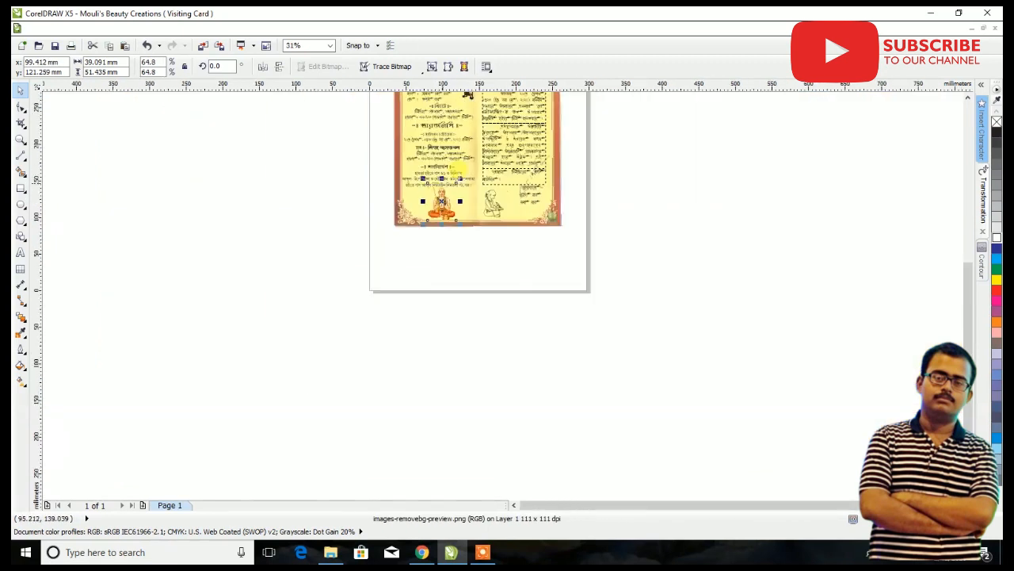
pyautogui.scroll(5, 473, 267)
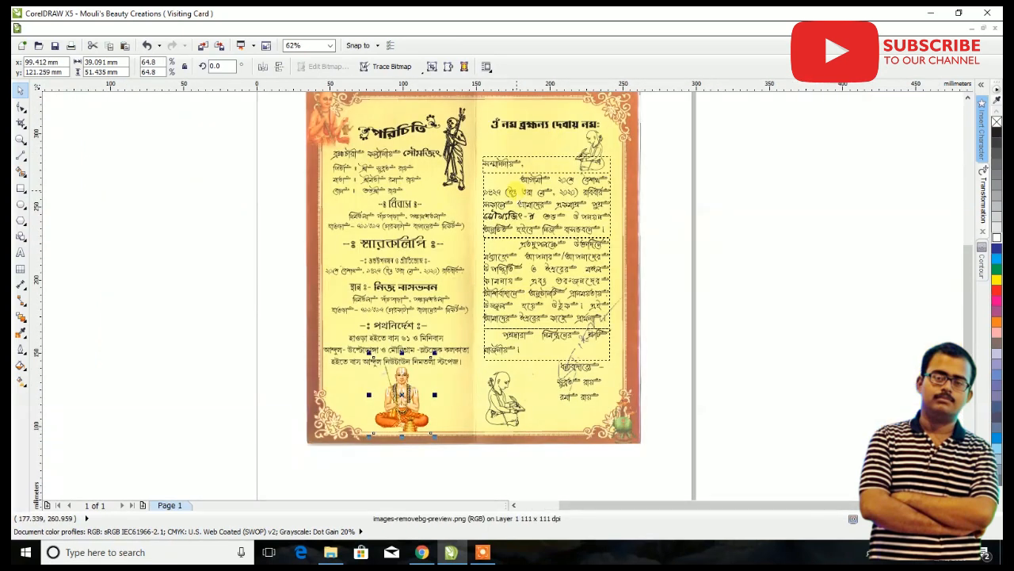